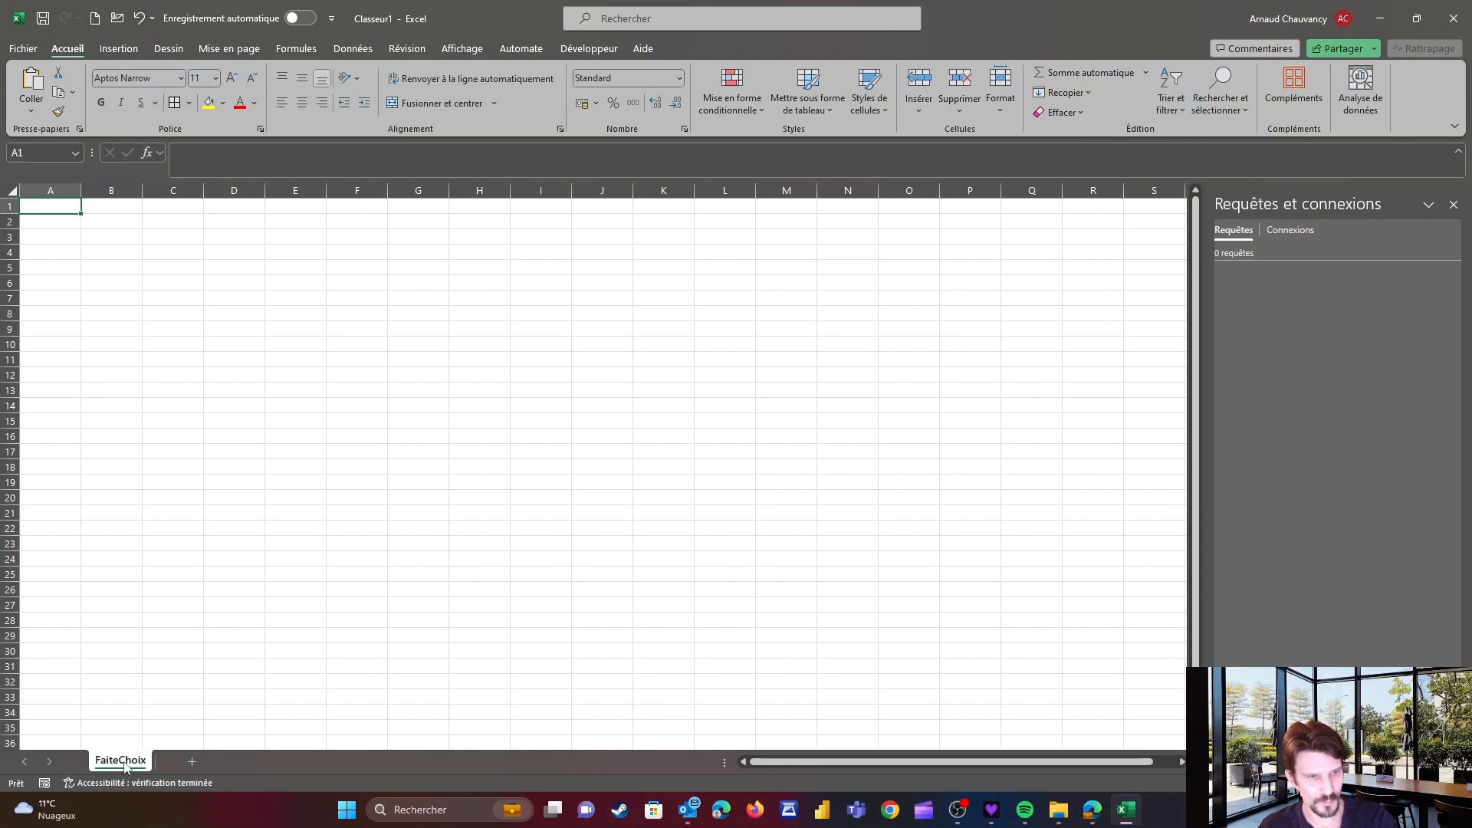
Rename the worksheet as Choix
{"action": "double_click", "coordinate": [128, 762]}
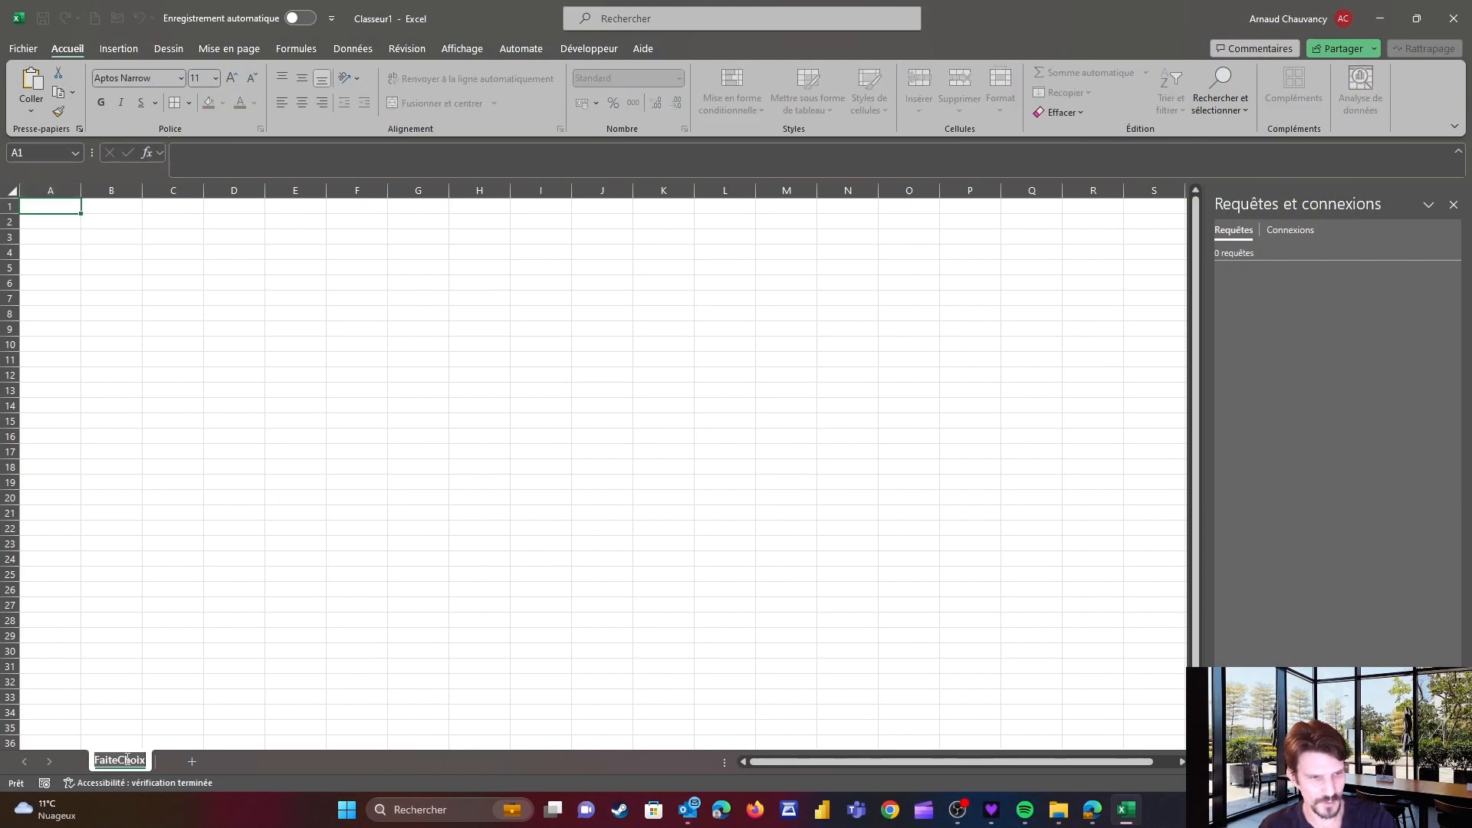
{"action": "type", "text": "Choix"}
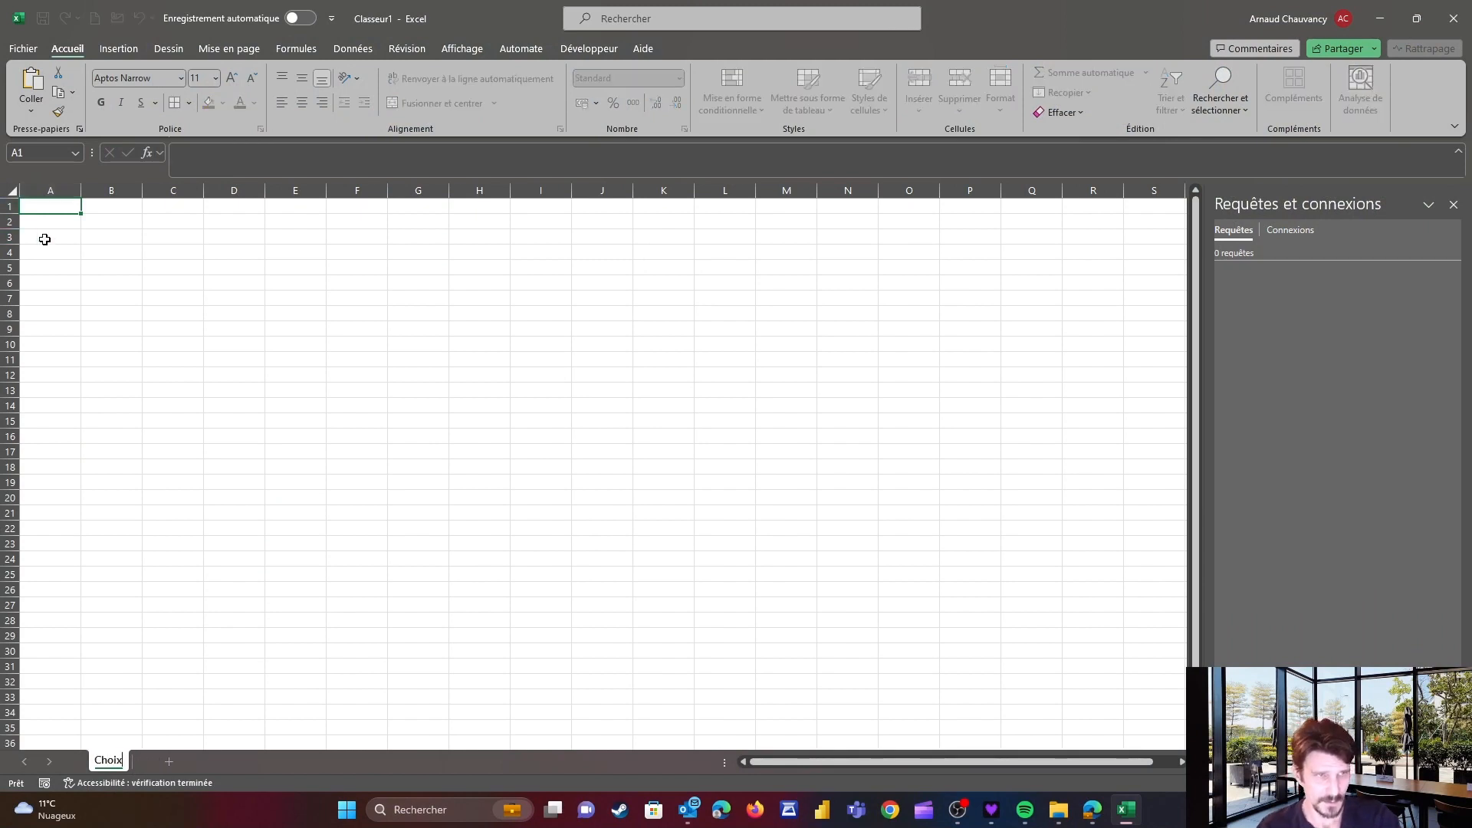
{"action": "left_click", "coordinate": [111, 262]}
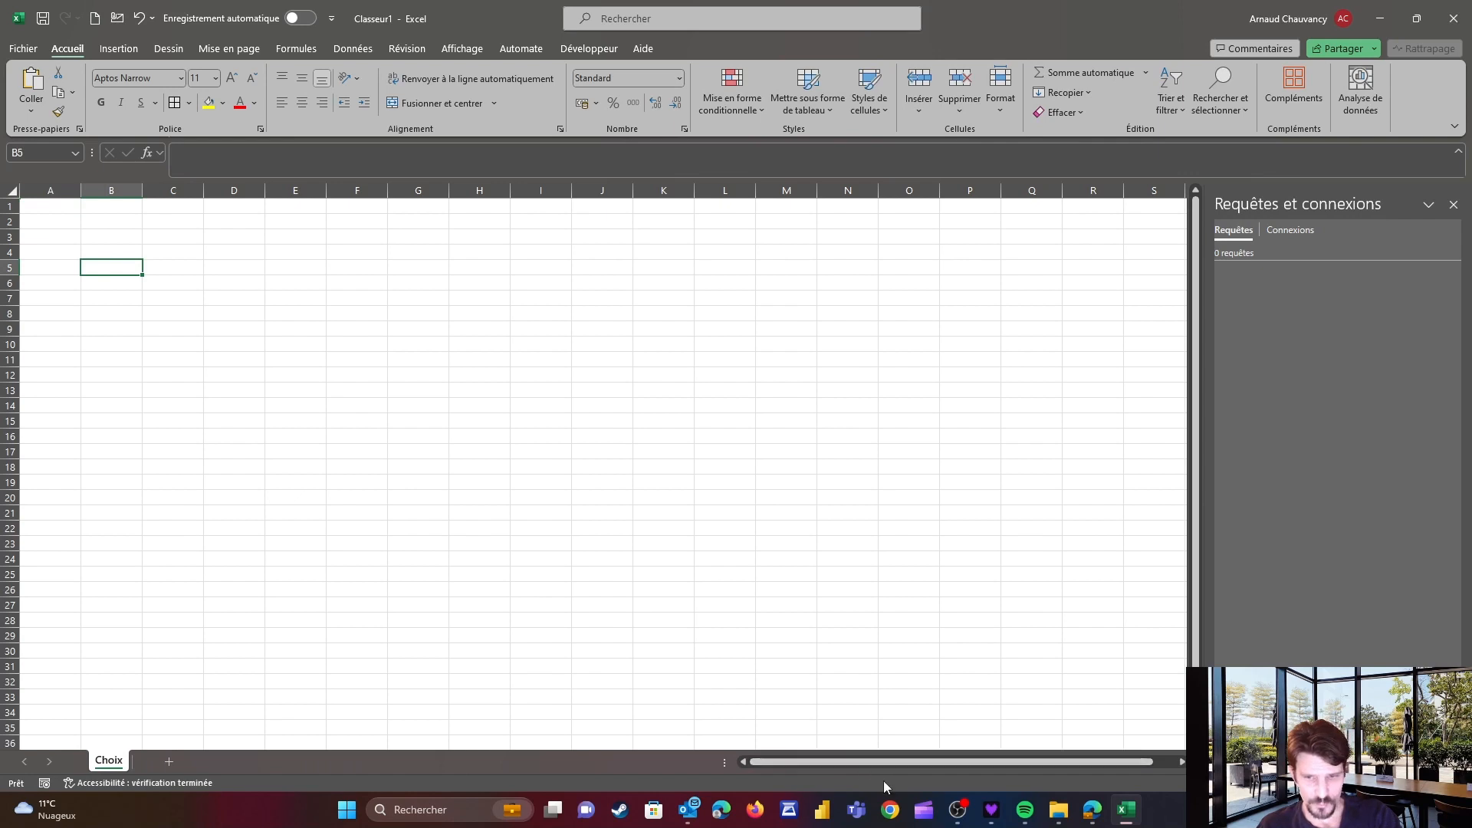
Open 00_Data_Salaire - 2020.xlsx from the Dossier Salaire folder and copy its header row A1 to K1
{"action": "left_click", "coordinate": [1058, 810]}
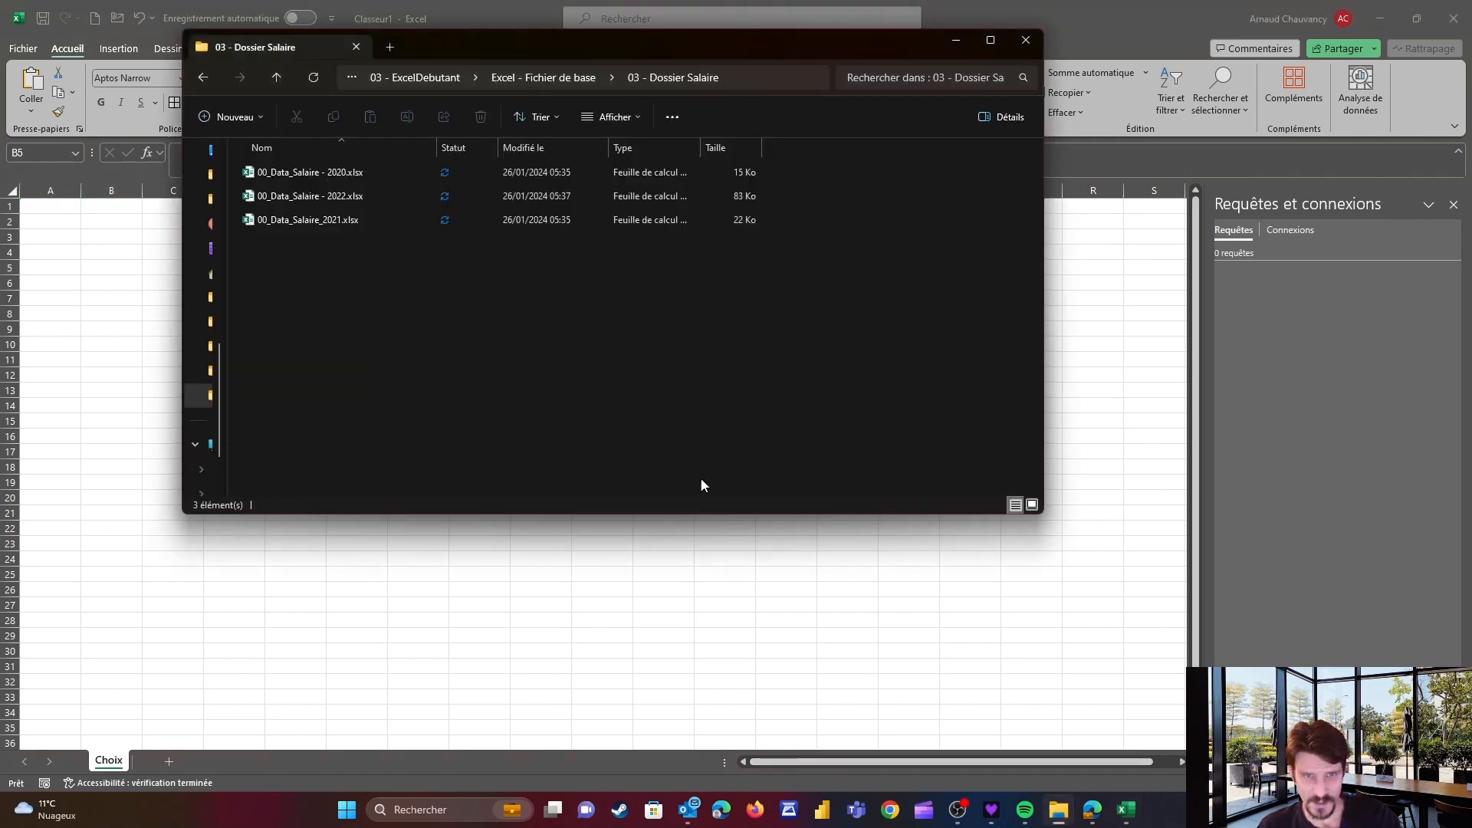
{"action": "double_click", "coordinate": [314, 178]}
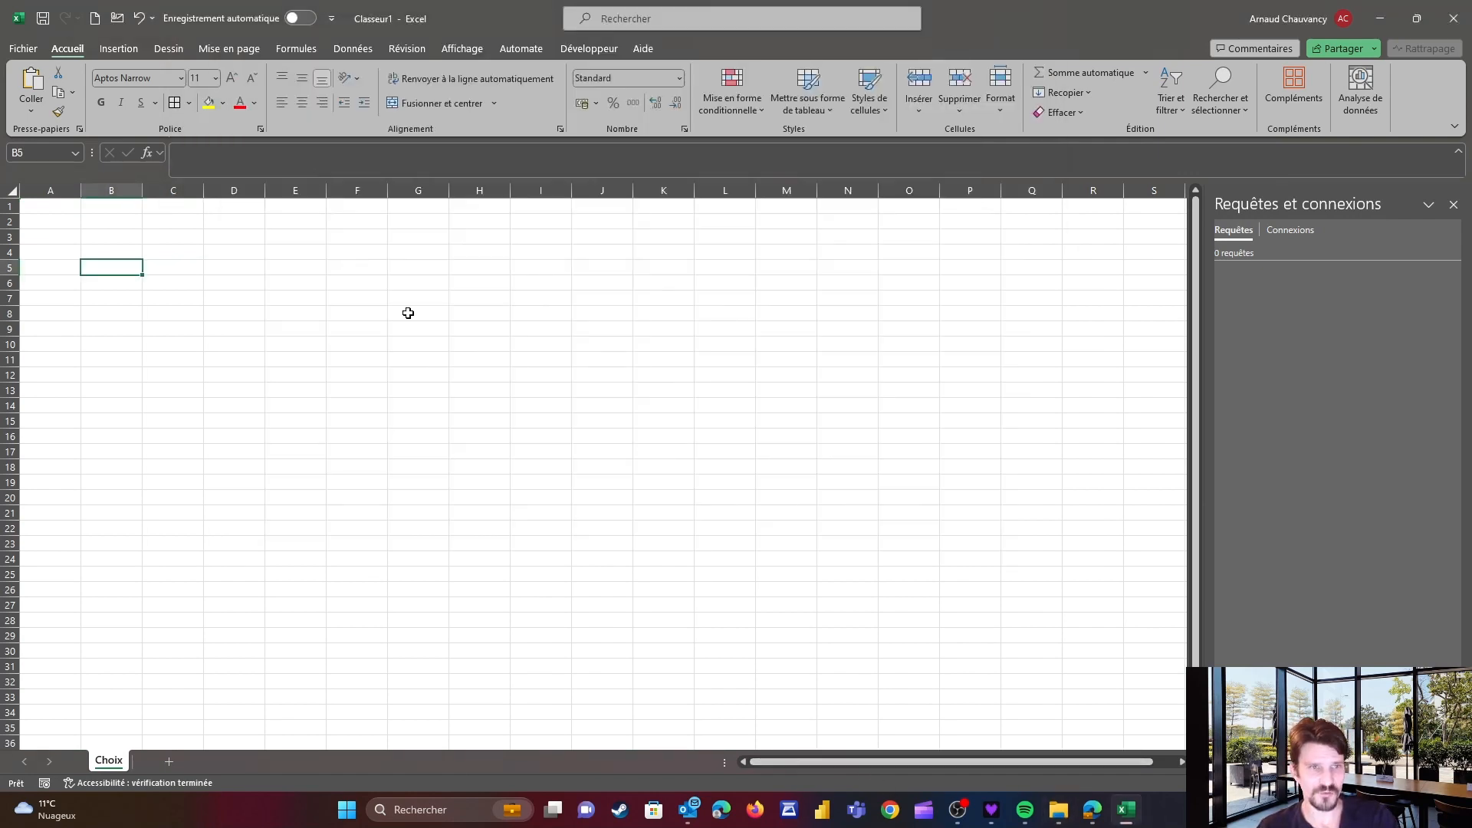
{"action": "left_click", "coordinate": [54, 205]}
{"action": "key", "text": "ctrl+shift+Right"}
{"action": "key", "text": "ctrl+c"}
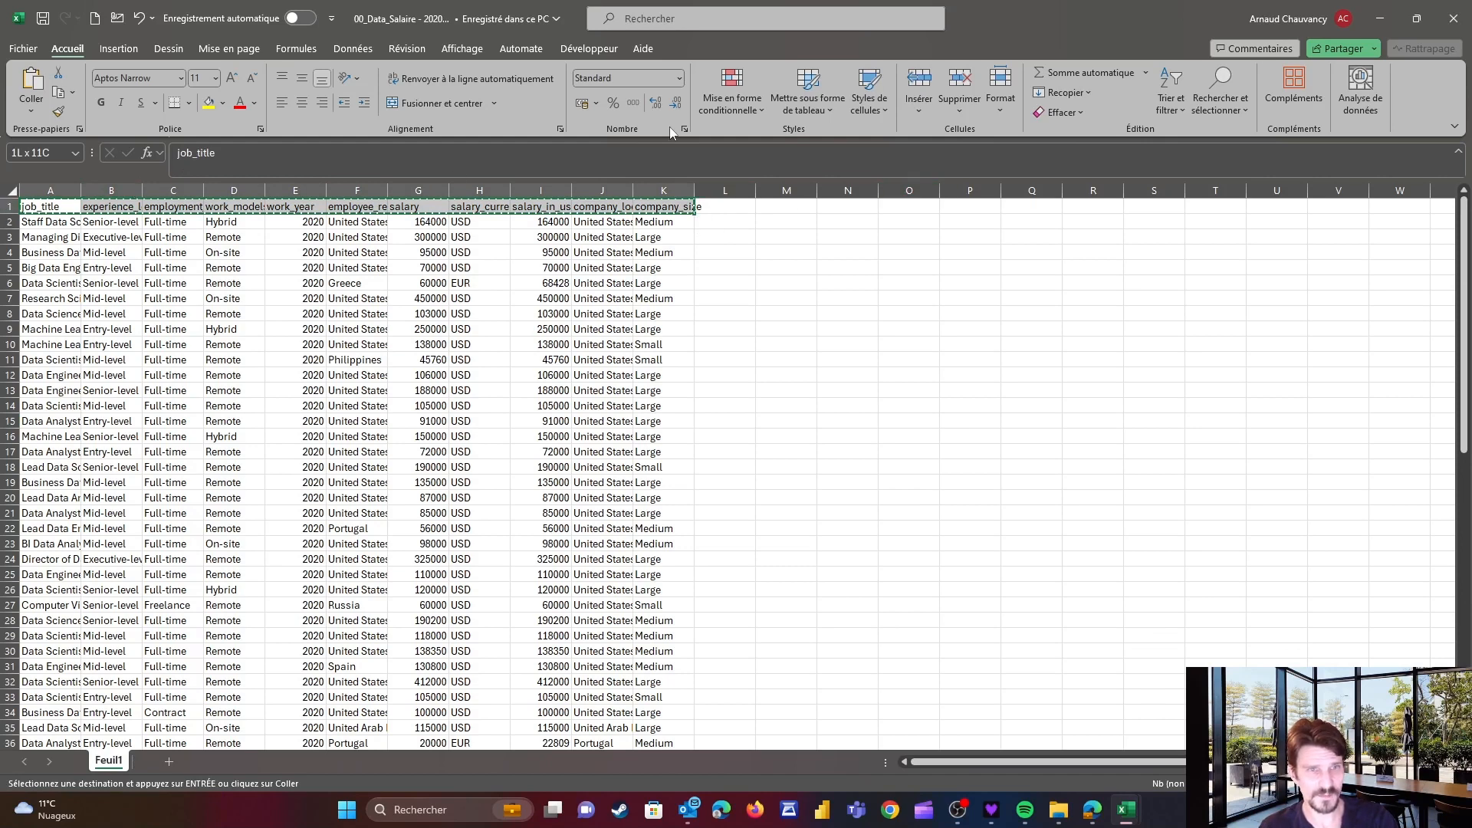
{"action": "left_click", "coordinate": [1379, 18]}
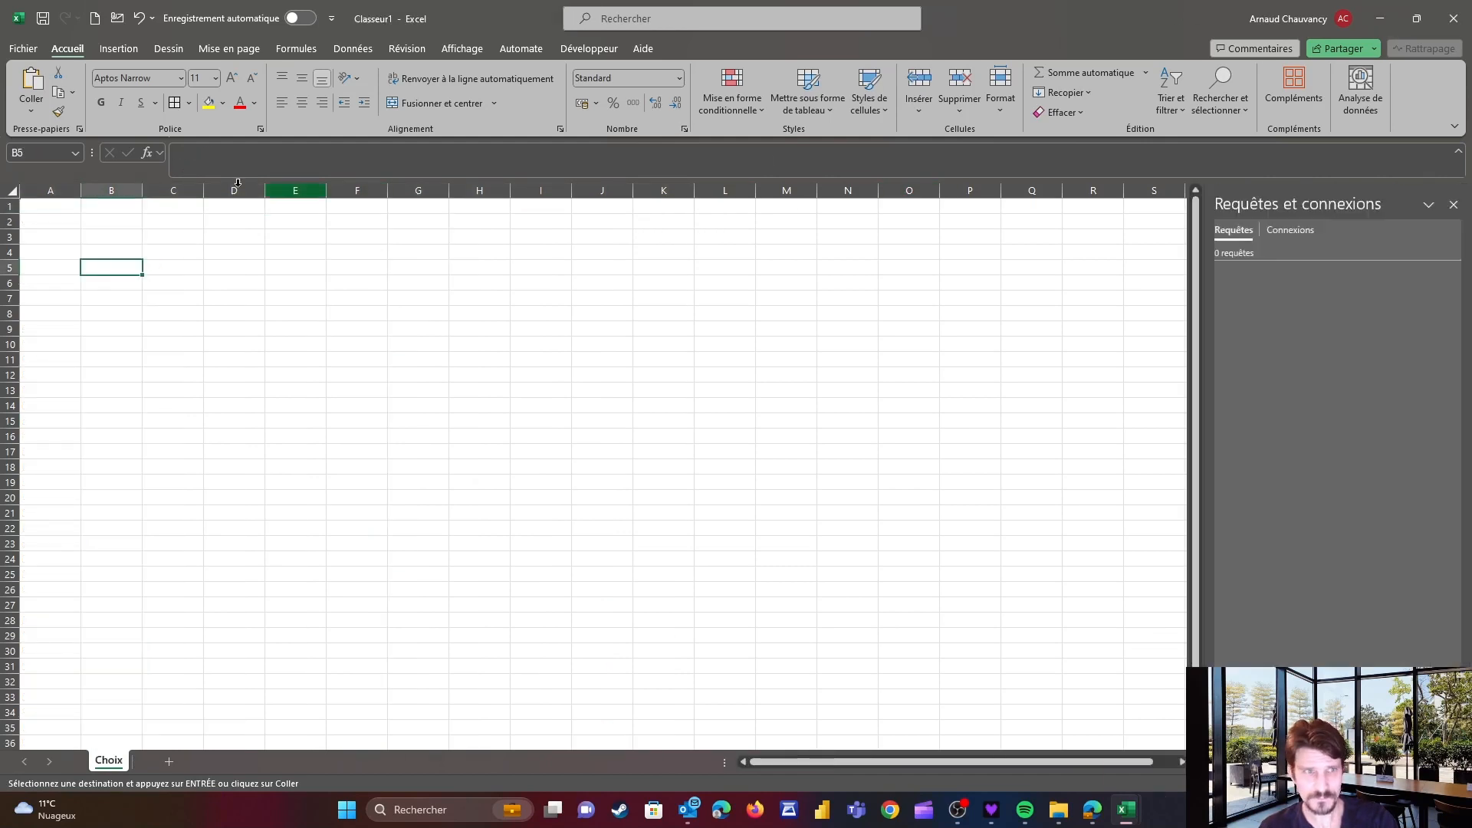
Paste the copied headers transposed into column A of the Choix sheet starting at A2
{"action": "left_click", "coordinate": [46, 221]}
{"action": "key", "text": "alt"}
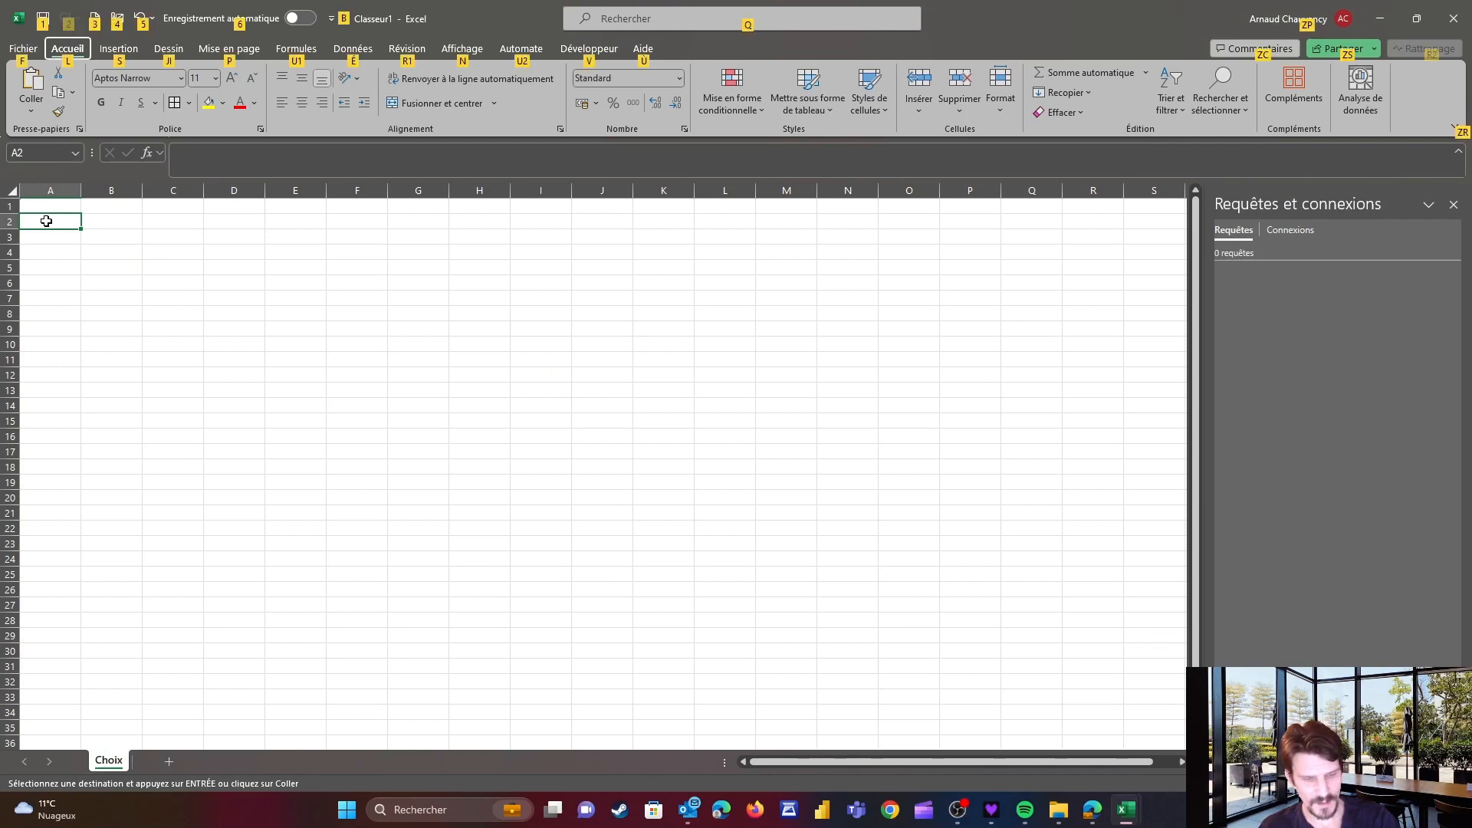
{"action": "key", "text": "e"}
{"action": "key", "text": "s"}
{"action": "key", "text": "e"}
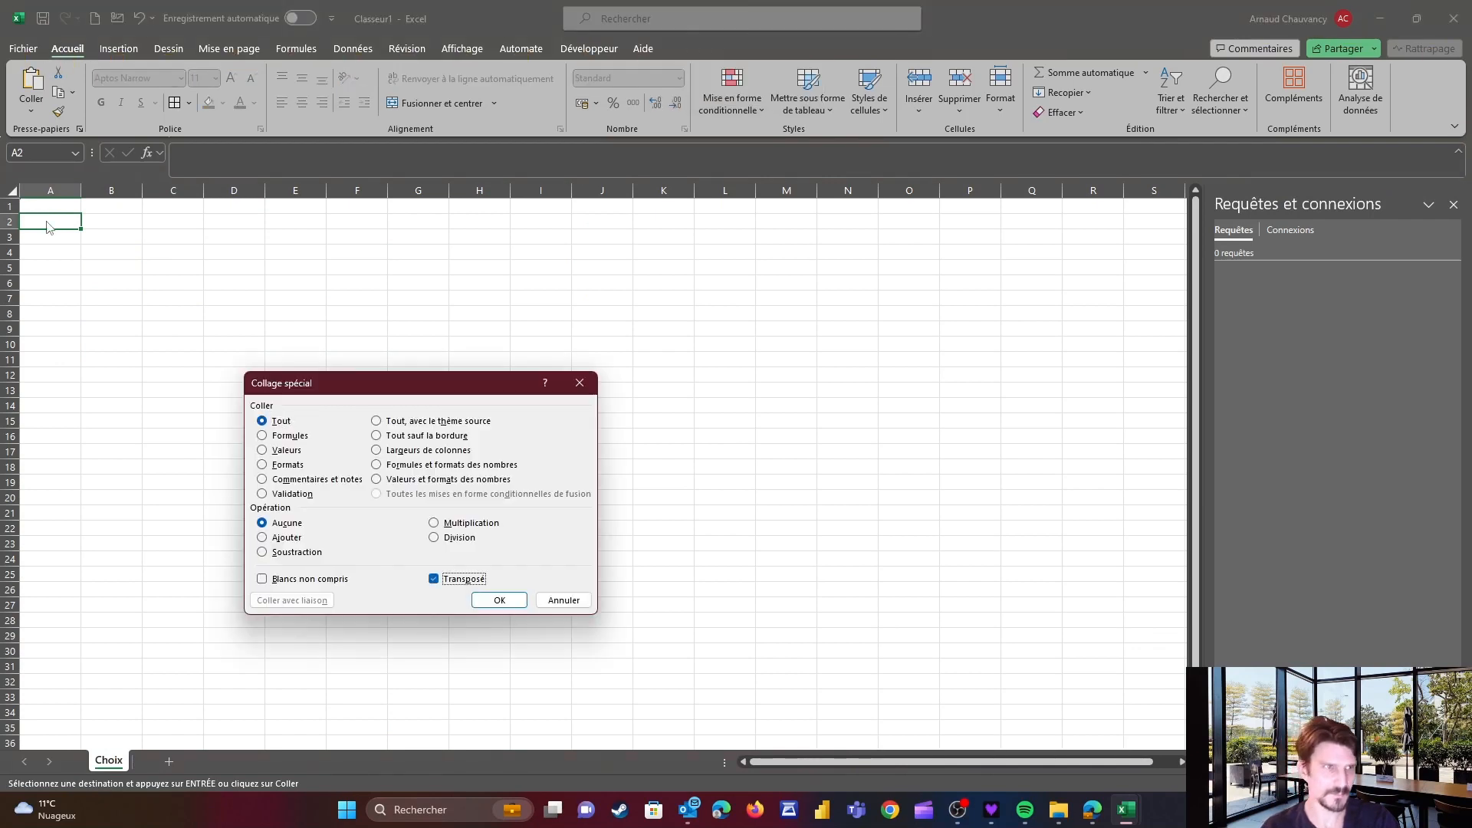
{"action": "key", "text": "Return"}
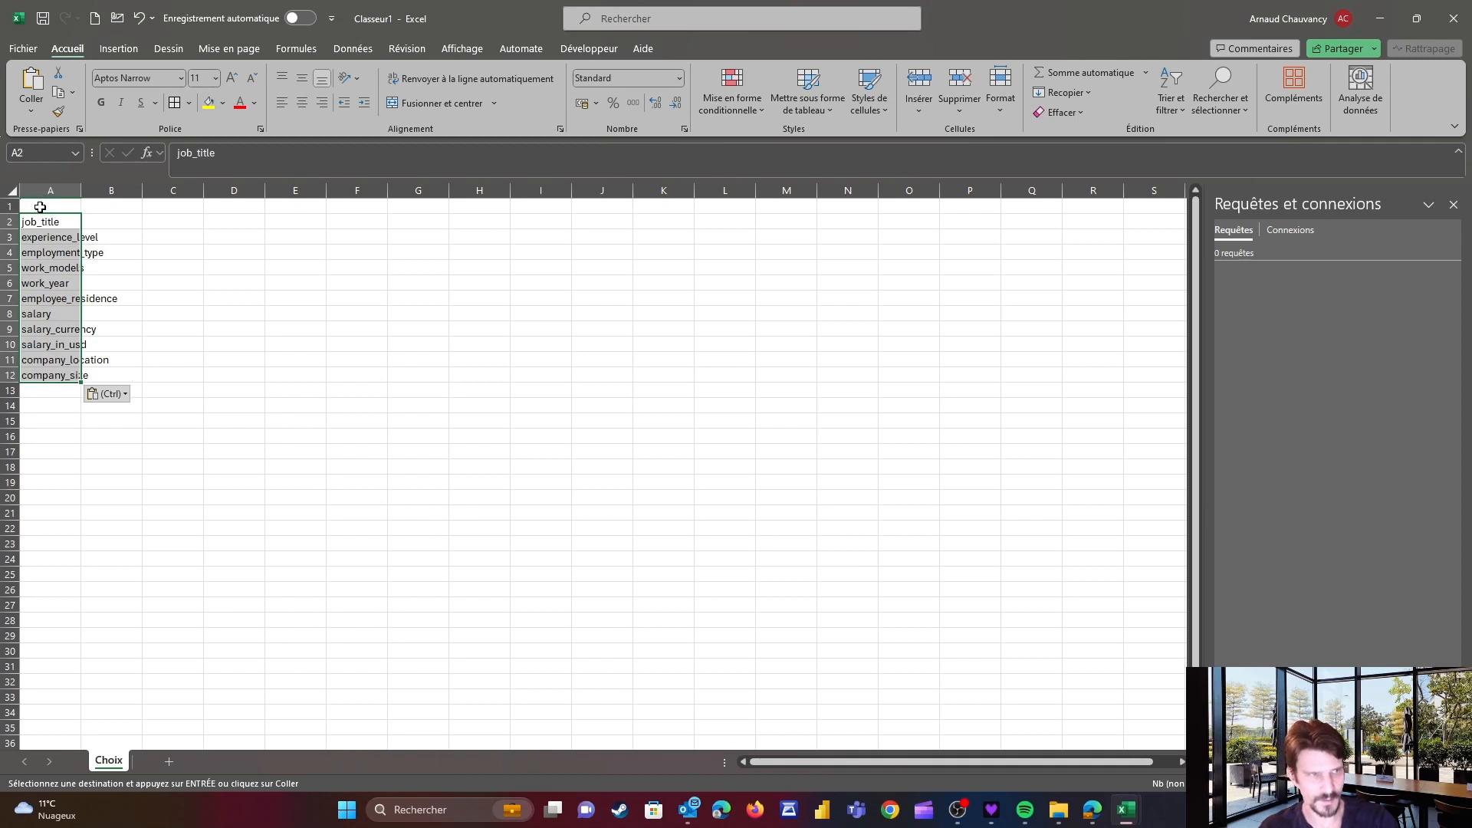
Enter the column headers Nom_Champs in A1 and Choix in B1
{"action": "left_click", "coordinate": [39, 207]}
{"action": "type", "text": "N"}
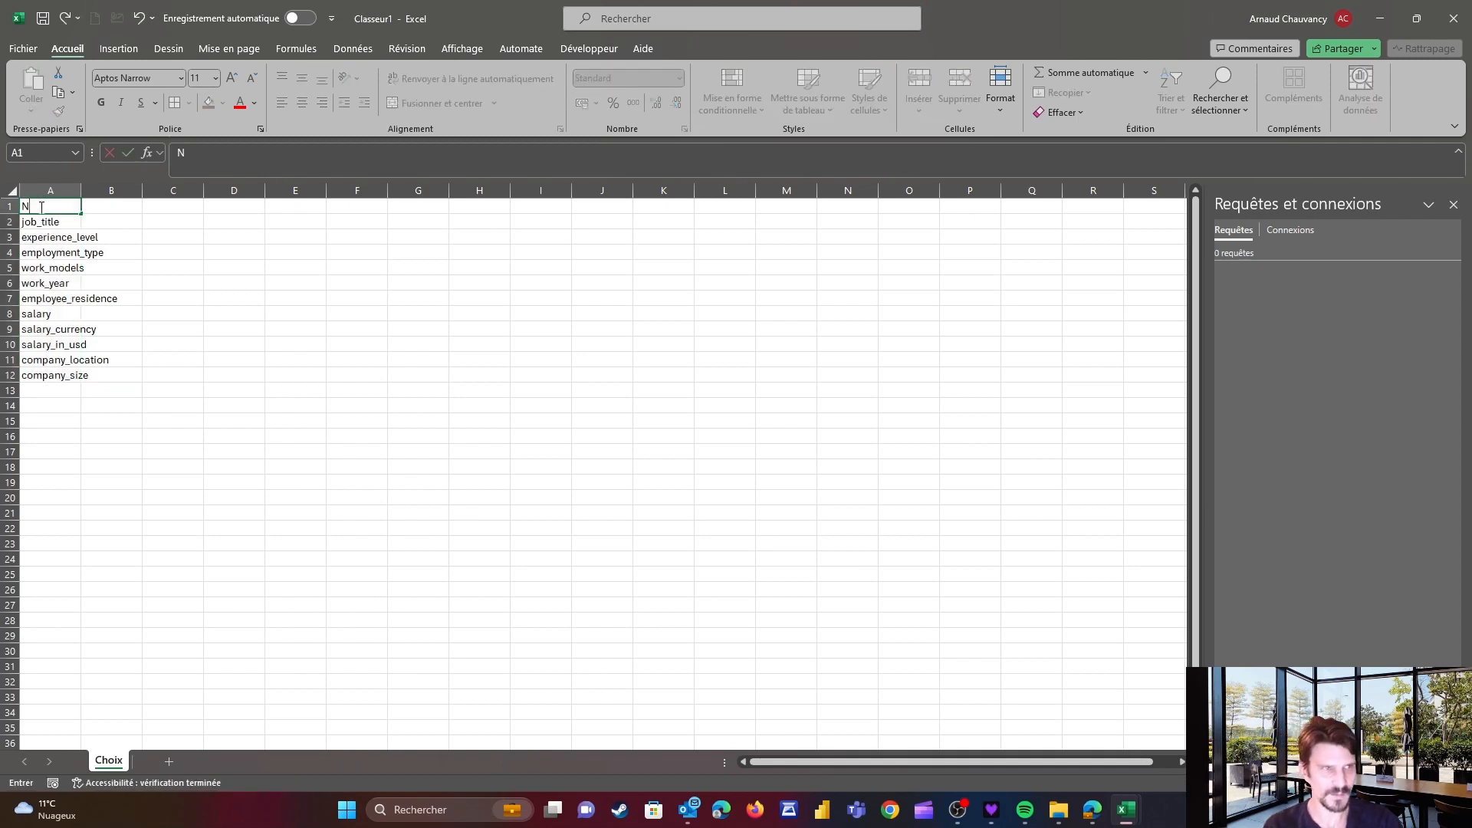
{"action": "type", "text": "om_Champs"}
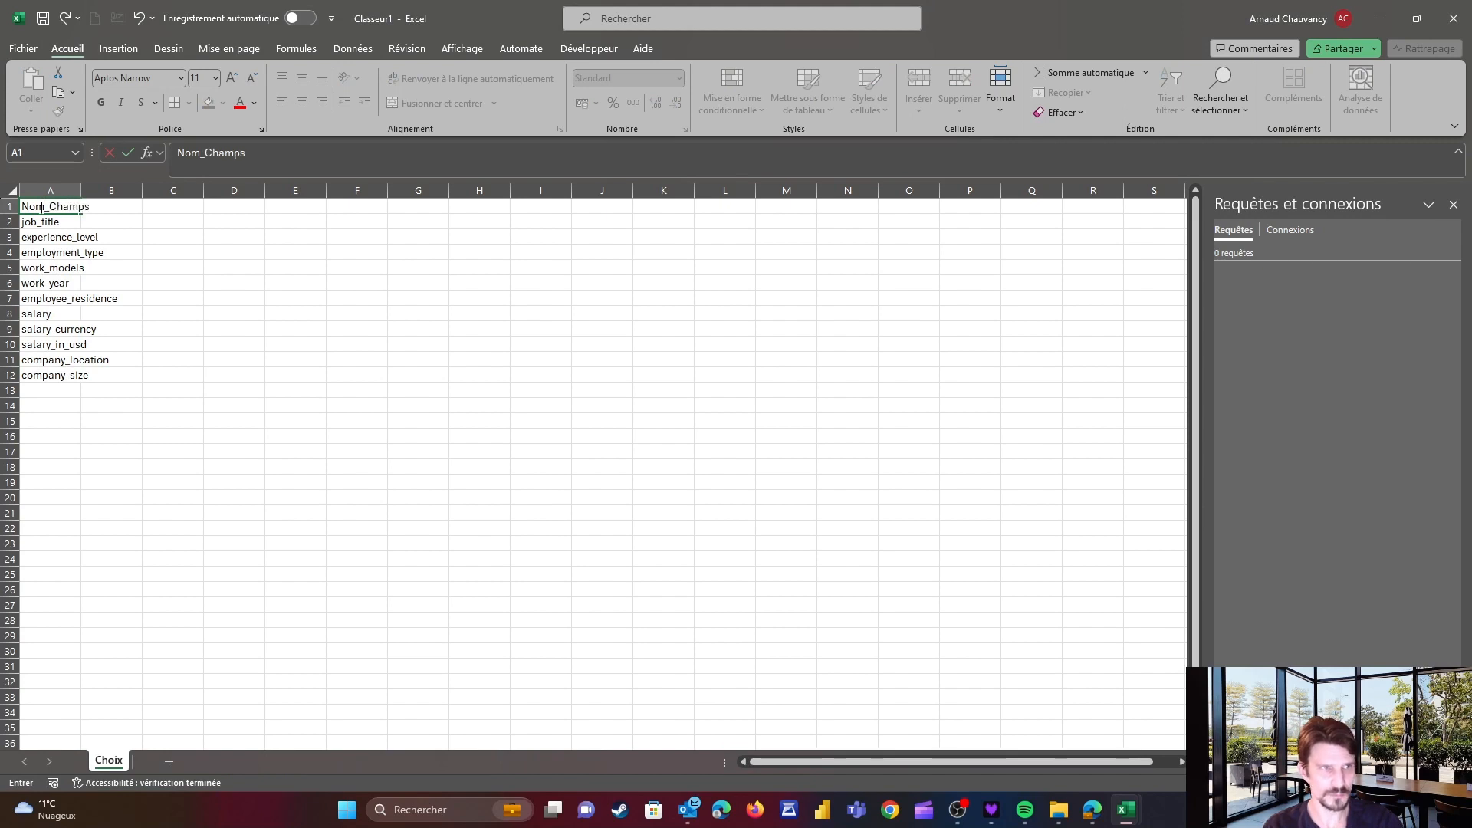
{"action": "key", "text": "Tab"}
{"action": "type", "text": "Choix"}
{"action": "key", "text": "Return"}
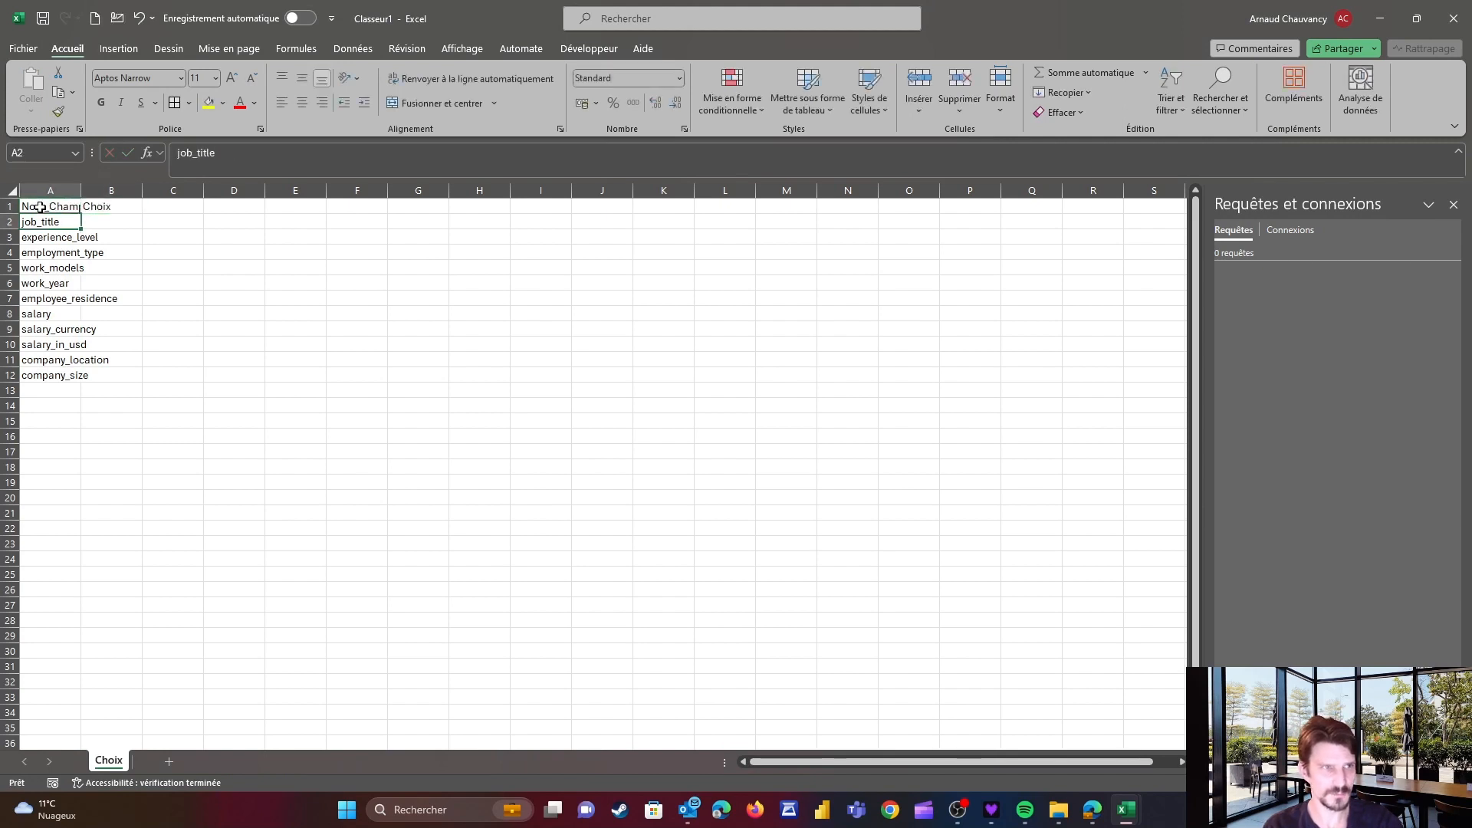
Widen column A and convert the range A1:B12 into a table with headers
{"action": "left_click_drag", "start_coordinate": [81, 191], "coordinate": [125, 190]}
{"action": "left_click", "coordinate": [61, 207]}
{"action": "key", "text": "shift+Right"}
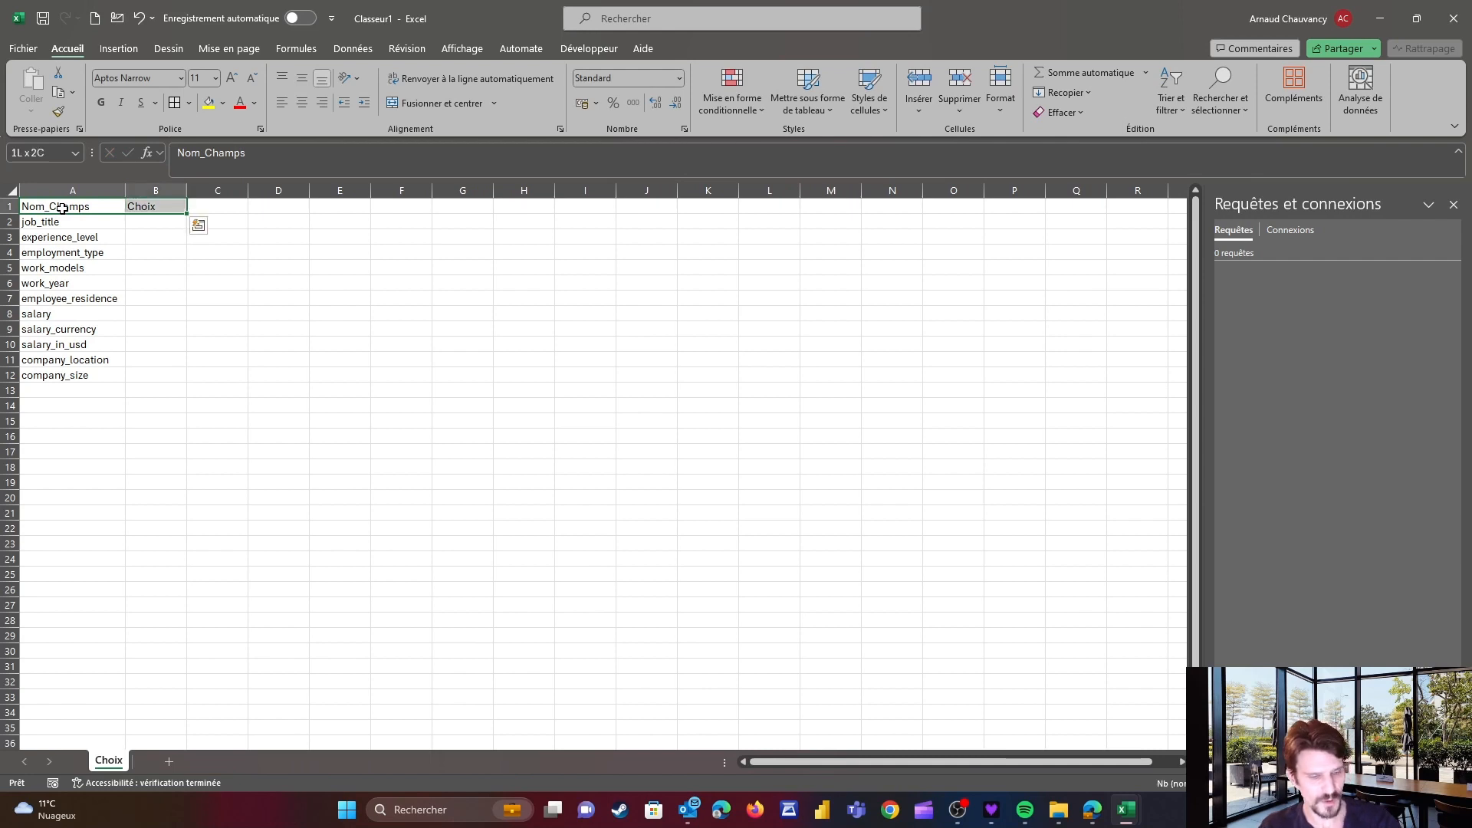
{"action": "key", "text": "ctrl+shift+Down"}
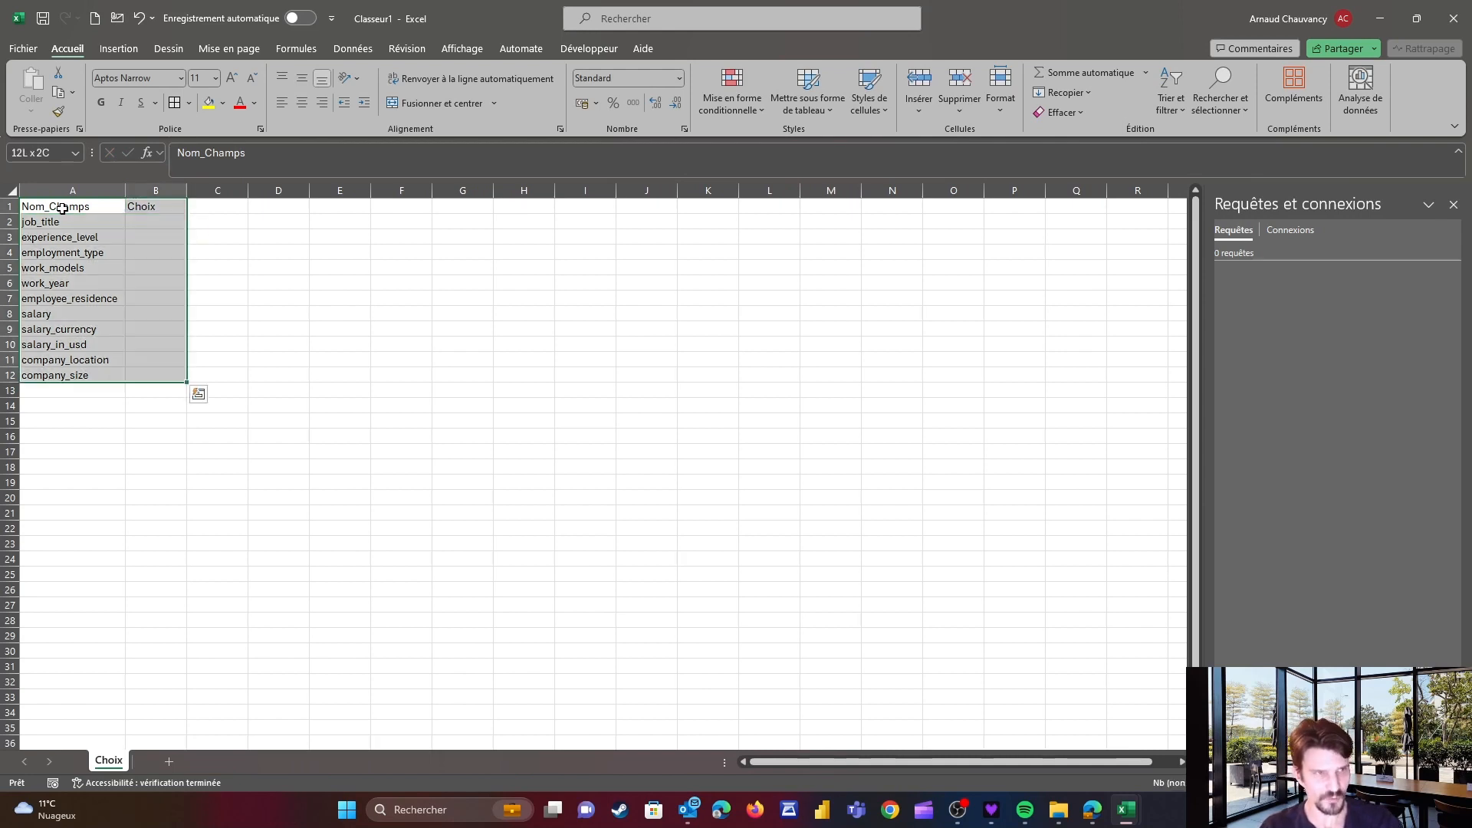
{"action": "key", "text": "ctrl+t"}
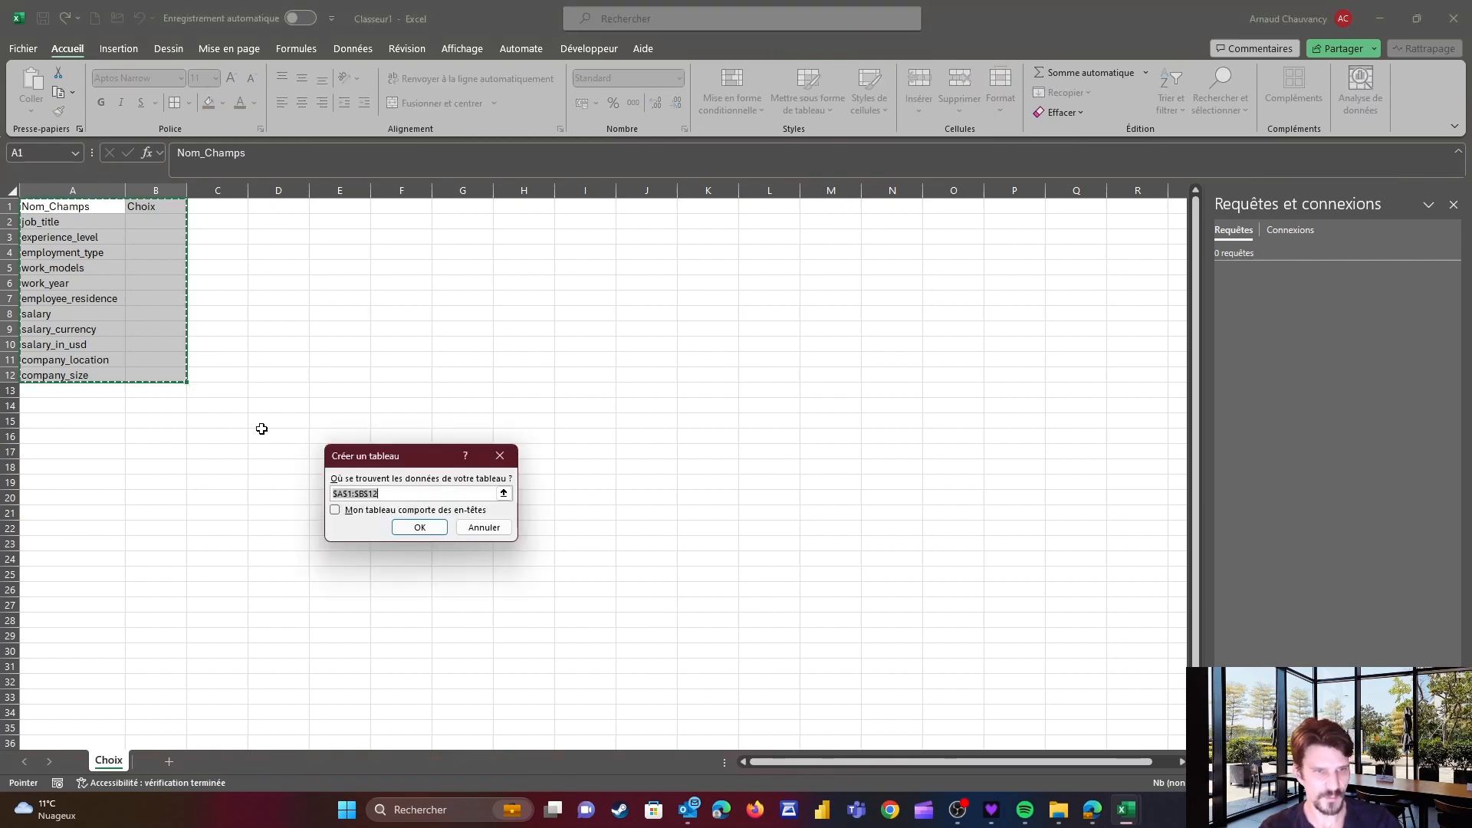
{"action": "left_click", "coordinate": [335, 511]}
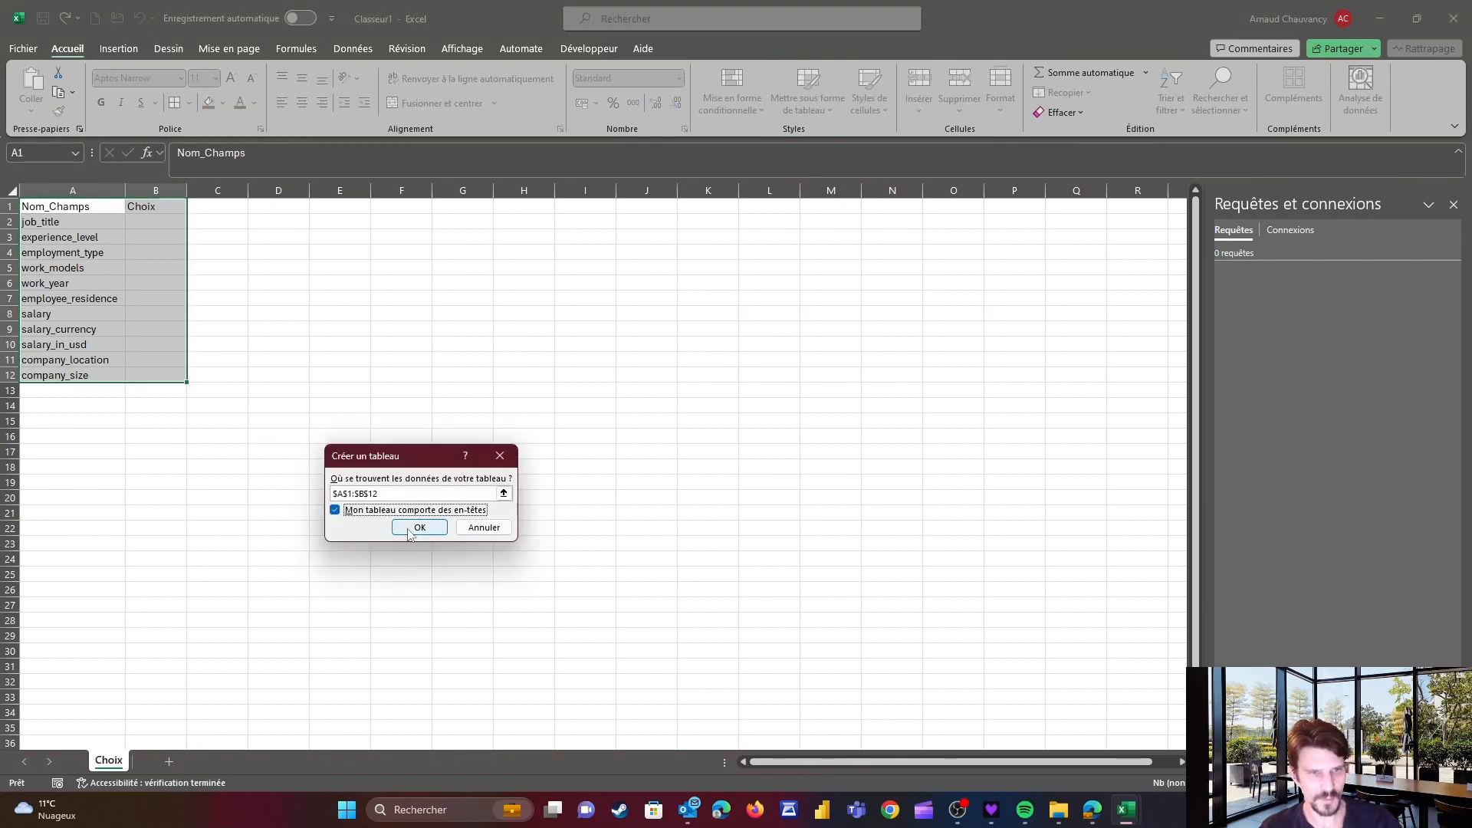
{"action": "left_click", "coordinate": [418, 527]}
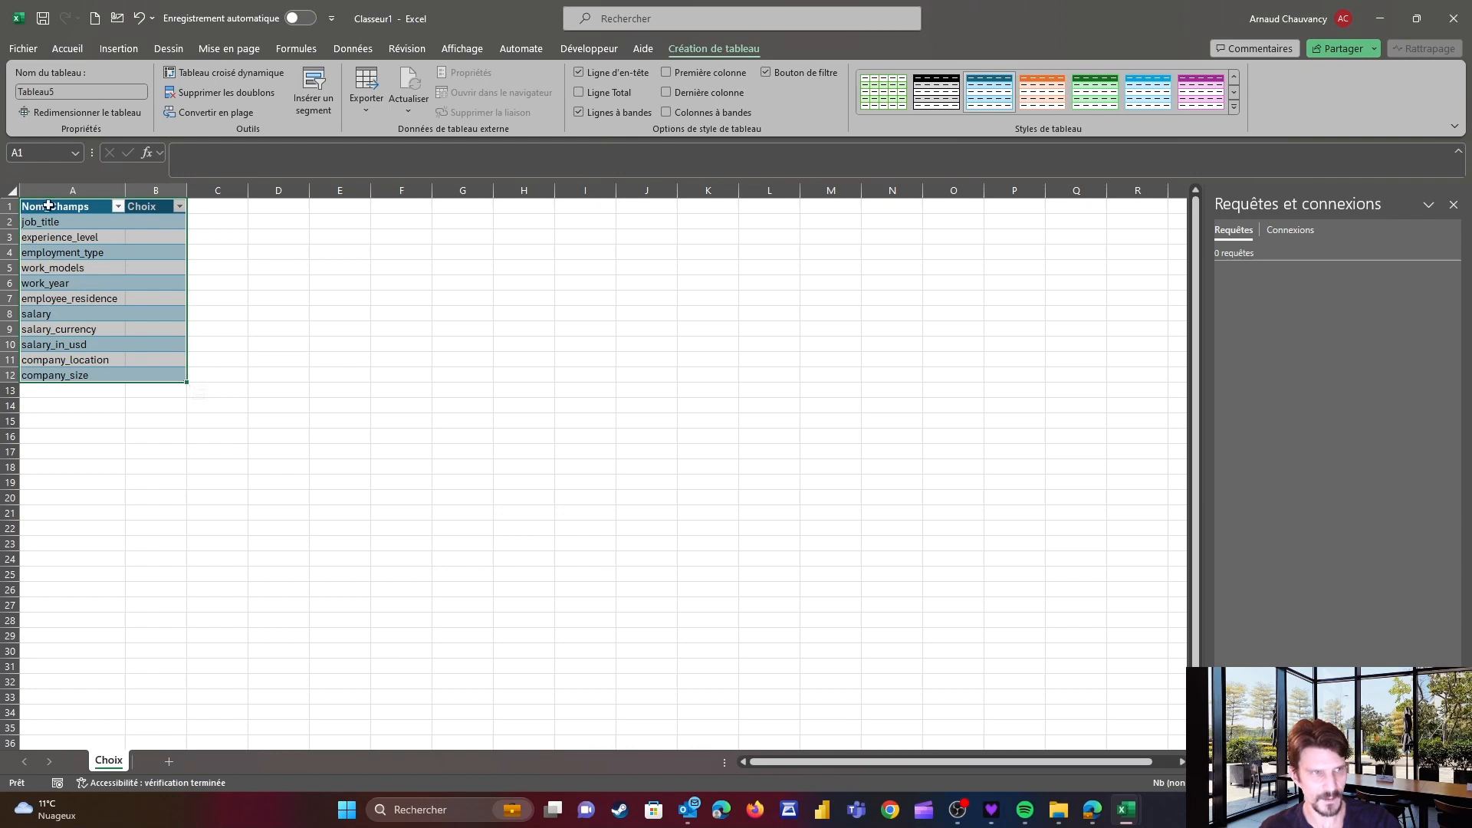
Mark job_title, employment_type and salary with an X in the Choix column
{"action": "left_click", "coordinate": [74, 212]}
{"action": "left_click_drag", "start_coordinate": [76, 213], "coordinate": [158, 372]}
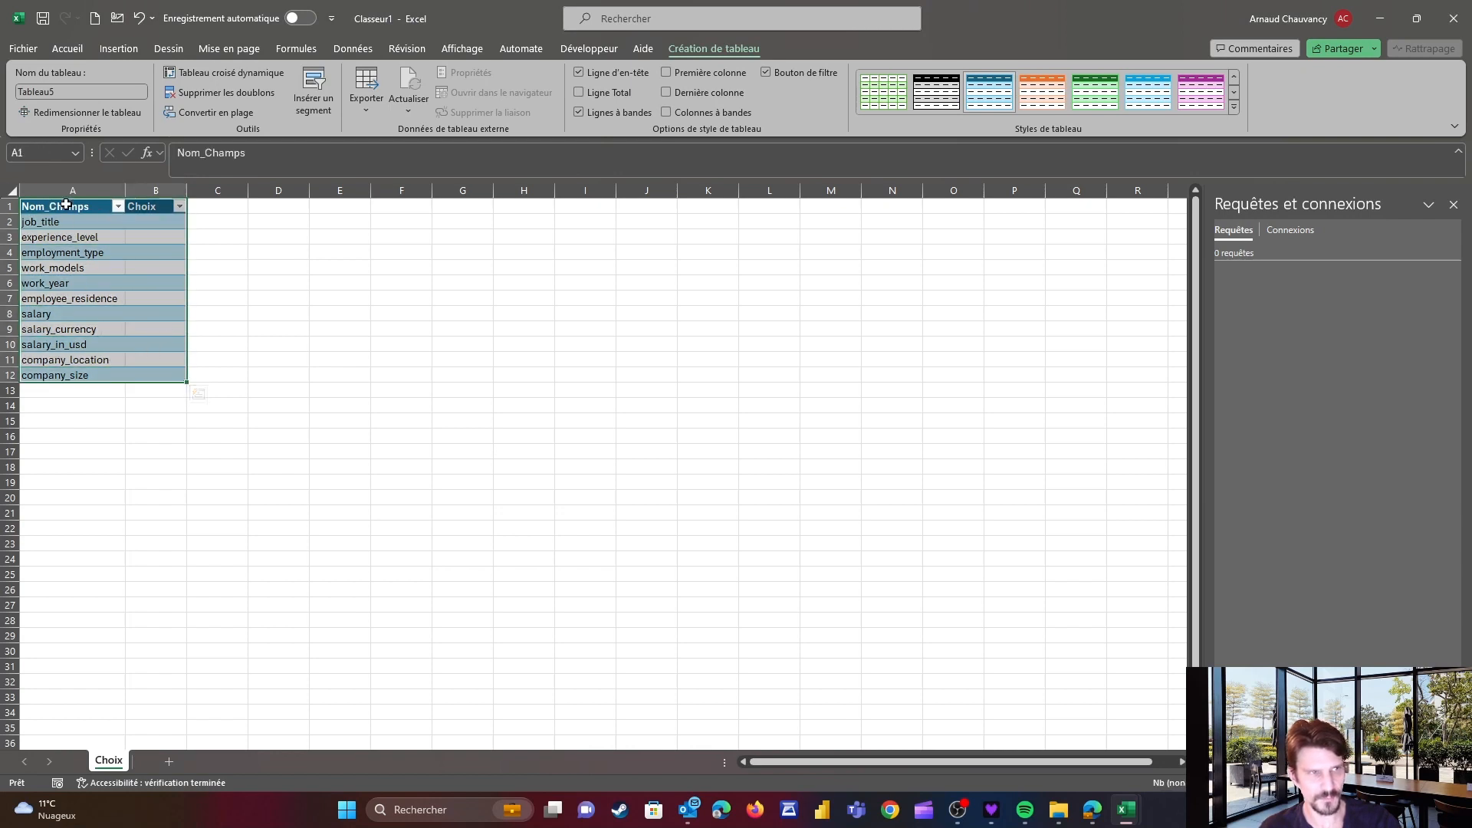
{"action": "left_click_drag", "start_coordinate": [65, 210], "coordinate": [66, 371]}
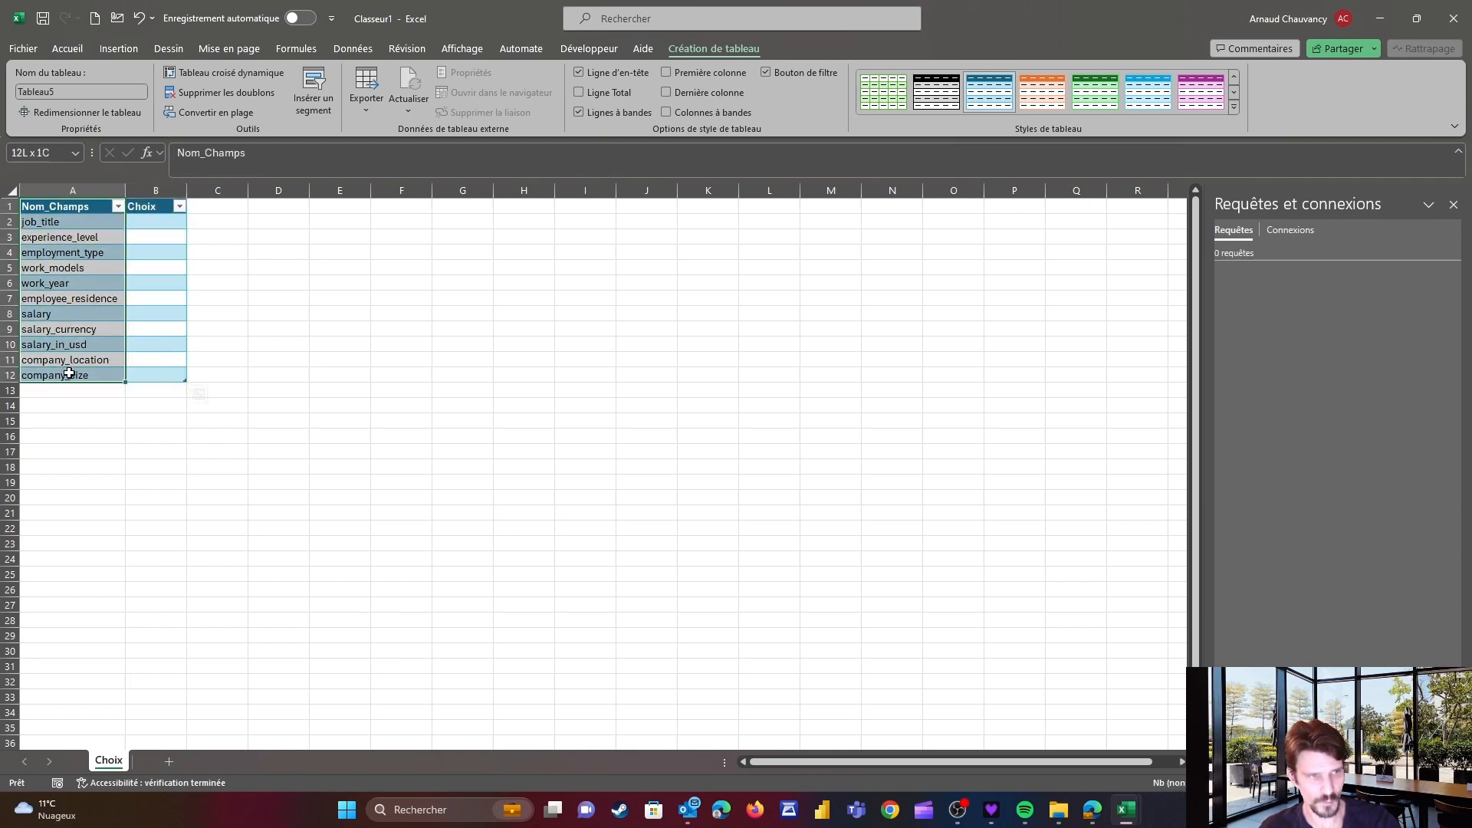
{"action": "left_click_drag", "start_coordinate": [153, 207], "coordinate": [160, 367]}
{"action": "left_click", "coordinate": [158, 221]}
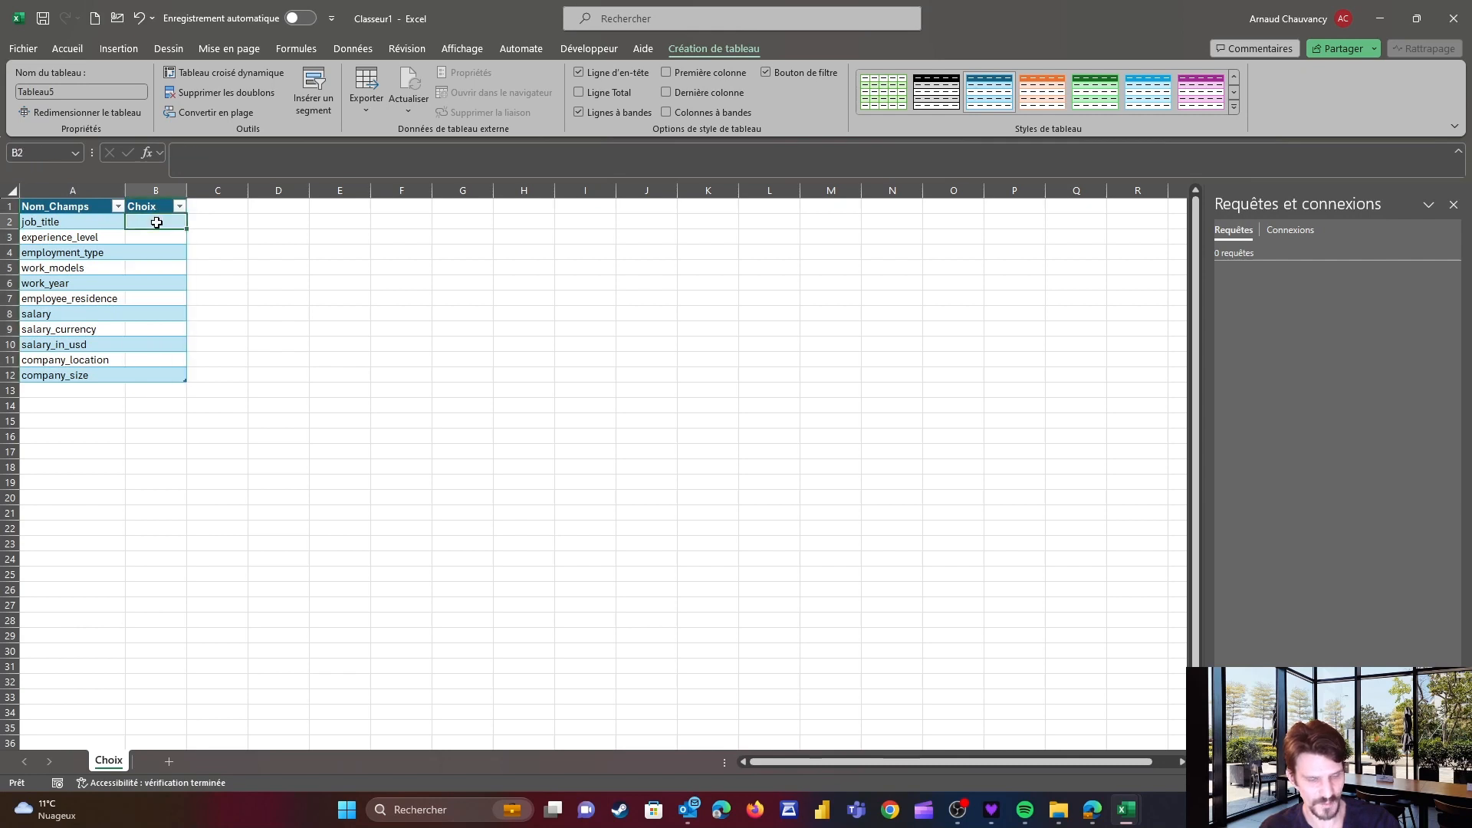
{"action": "type", "text": "X"}
{"action": "left_click", "coordinate": [159, 253]}
{"action": "type", "text": "X"}
{"action": "left_click", "coordinate": [145, 313]}
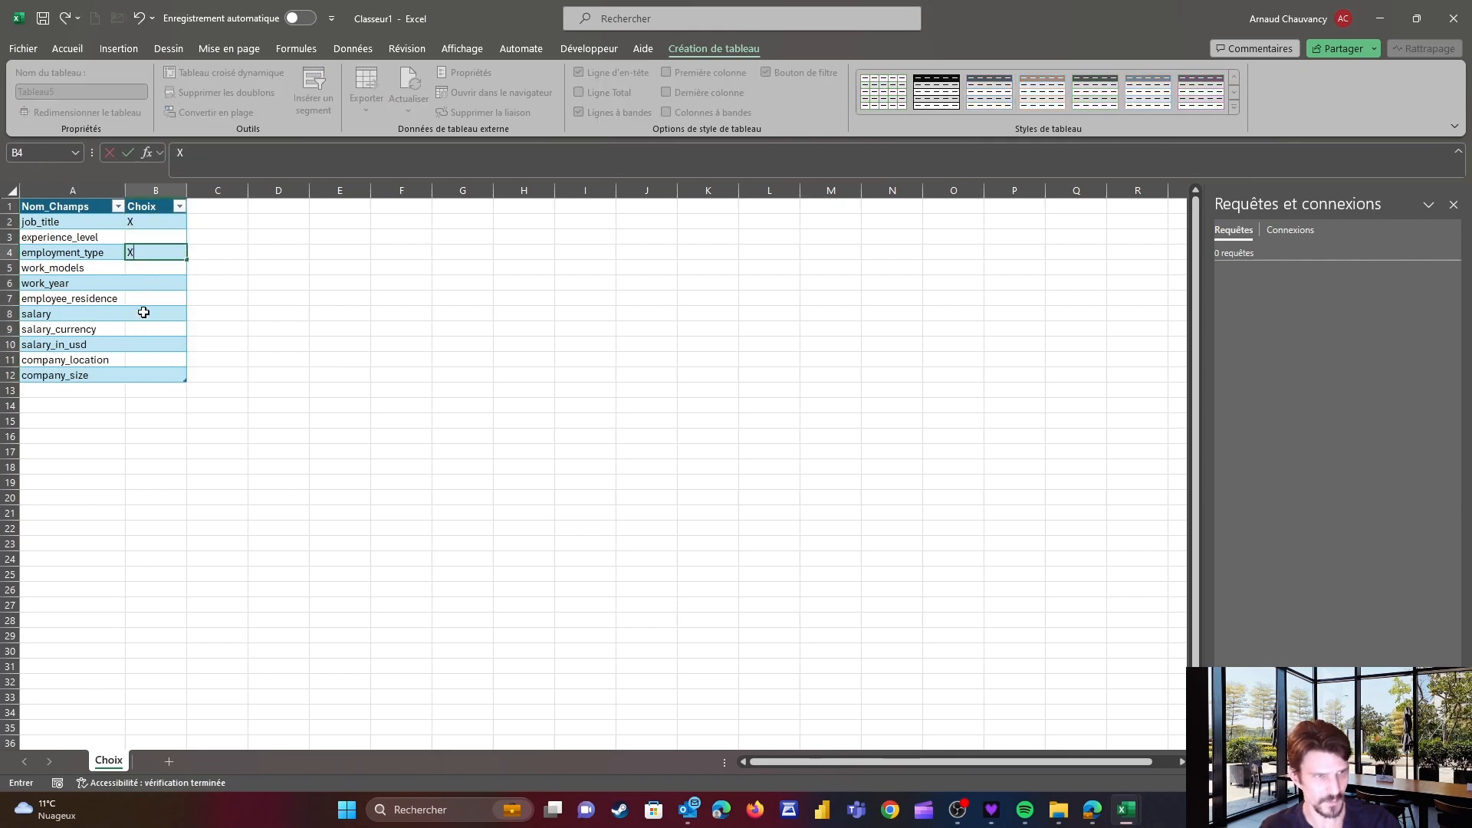
{"action": "type", "text": "X"}
Rename the table as Choix_Champs
{"action": "left_click", "coordinate": [81, 281]}
{"action": "left_click", "coordinate": [69, 247]}
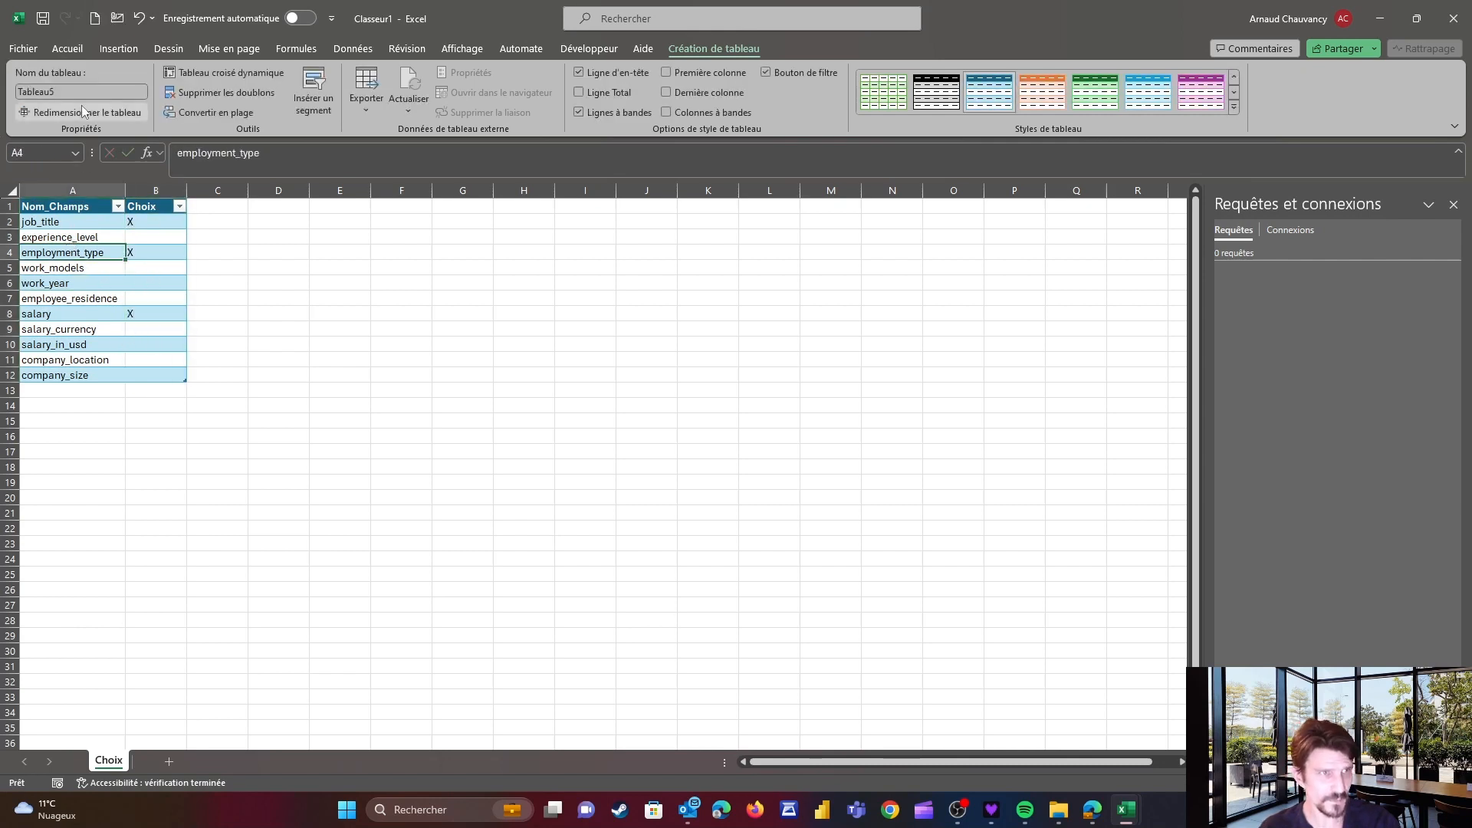
{"action": "left_click", "coordinate": [74, 92]}
{"action": "type", "text": "C"}
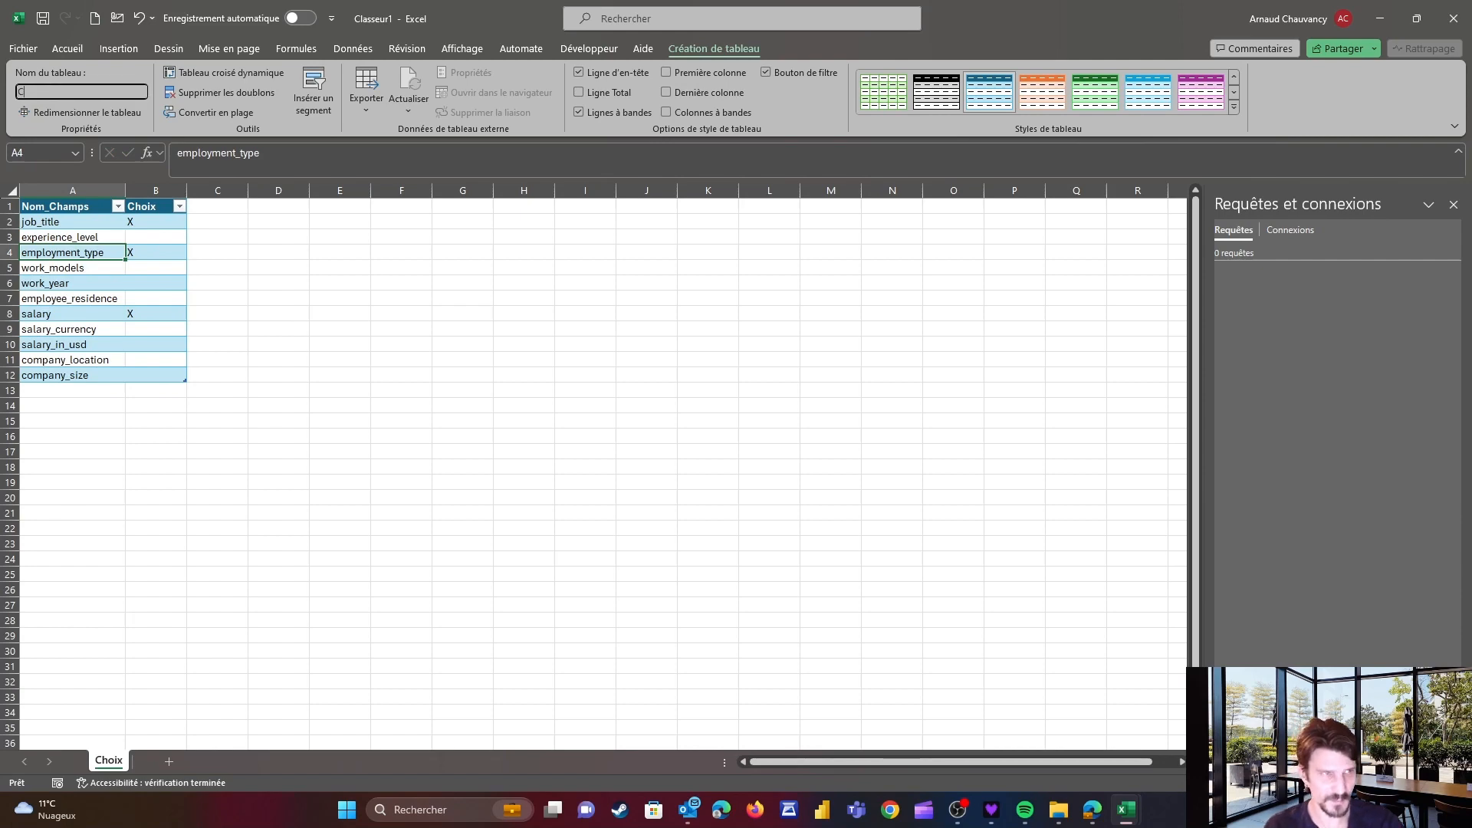
{"action": "type", "text": "hoix_"}
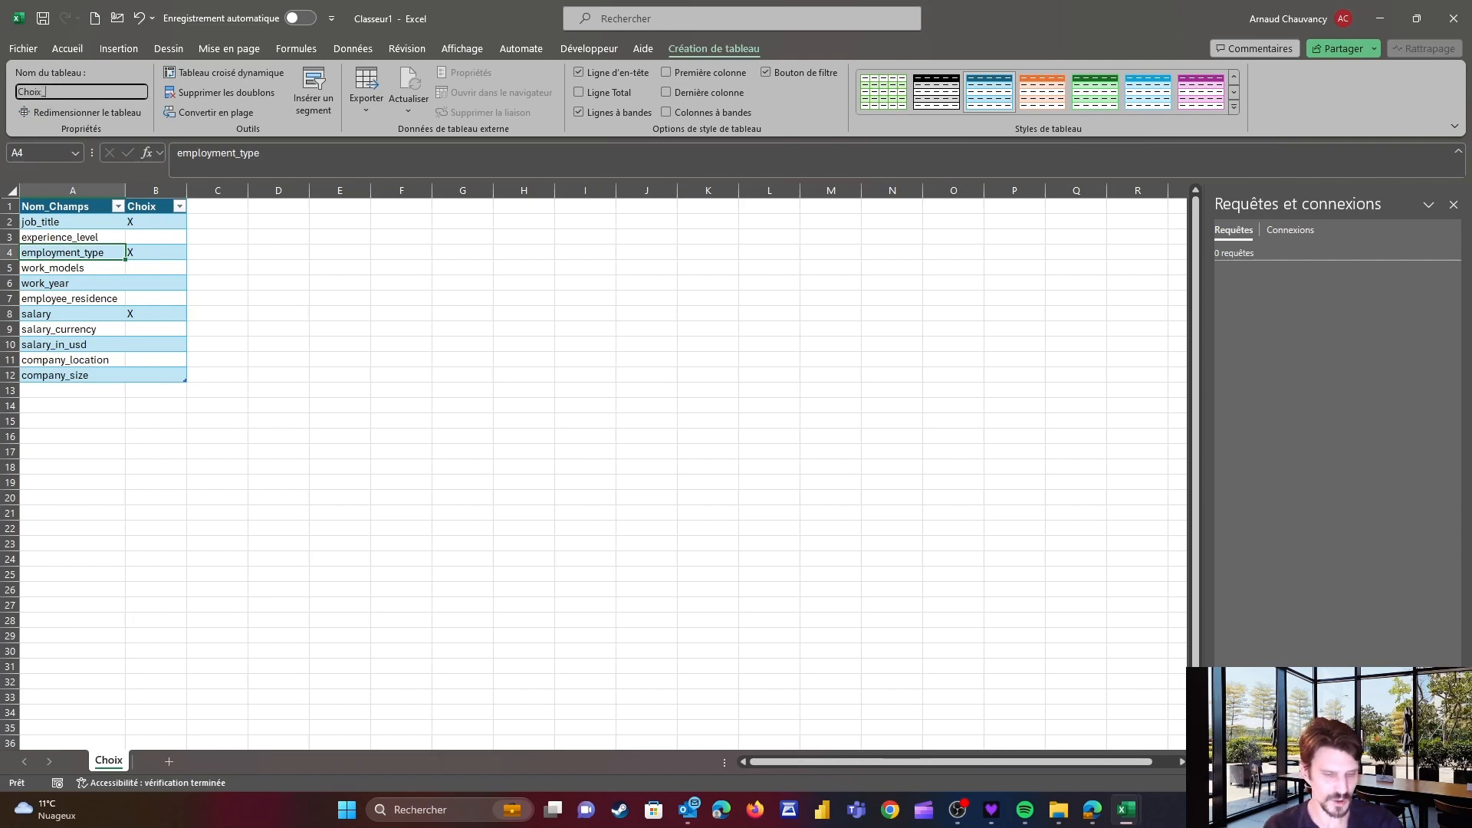
{"action": "type", "text": "Champs"}
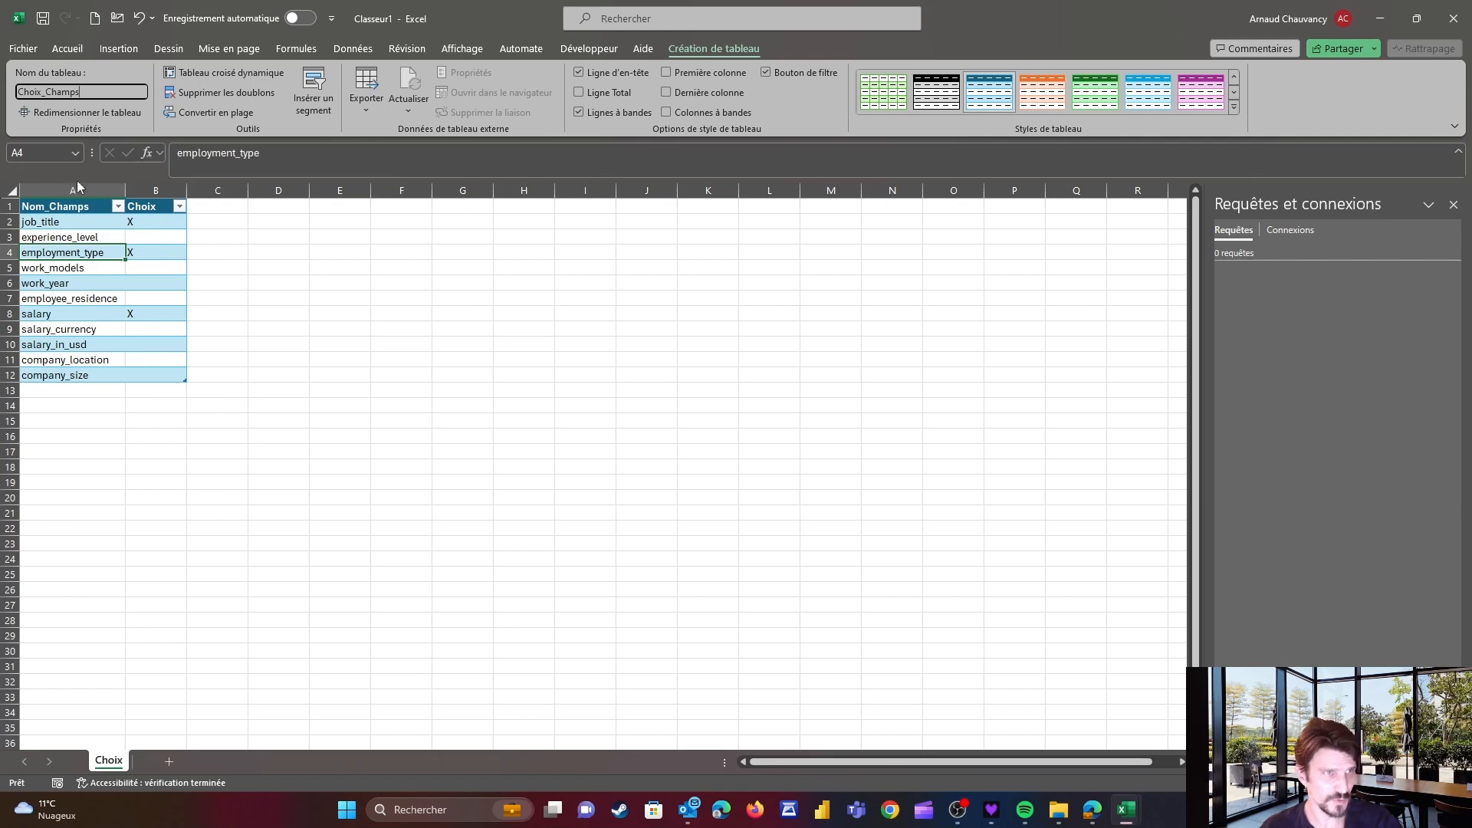
Switch to the 00_Data_Salaire - 2020.xlsx workbook and close it
{"action": "left_click", "coordinate": [88, 232]}
{"action": "left_click", "coordinate": [89, 299]}
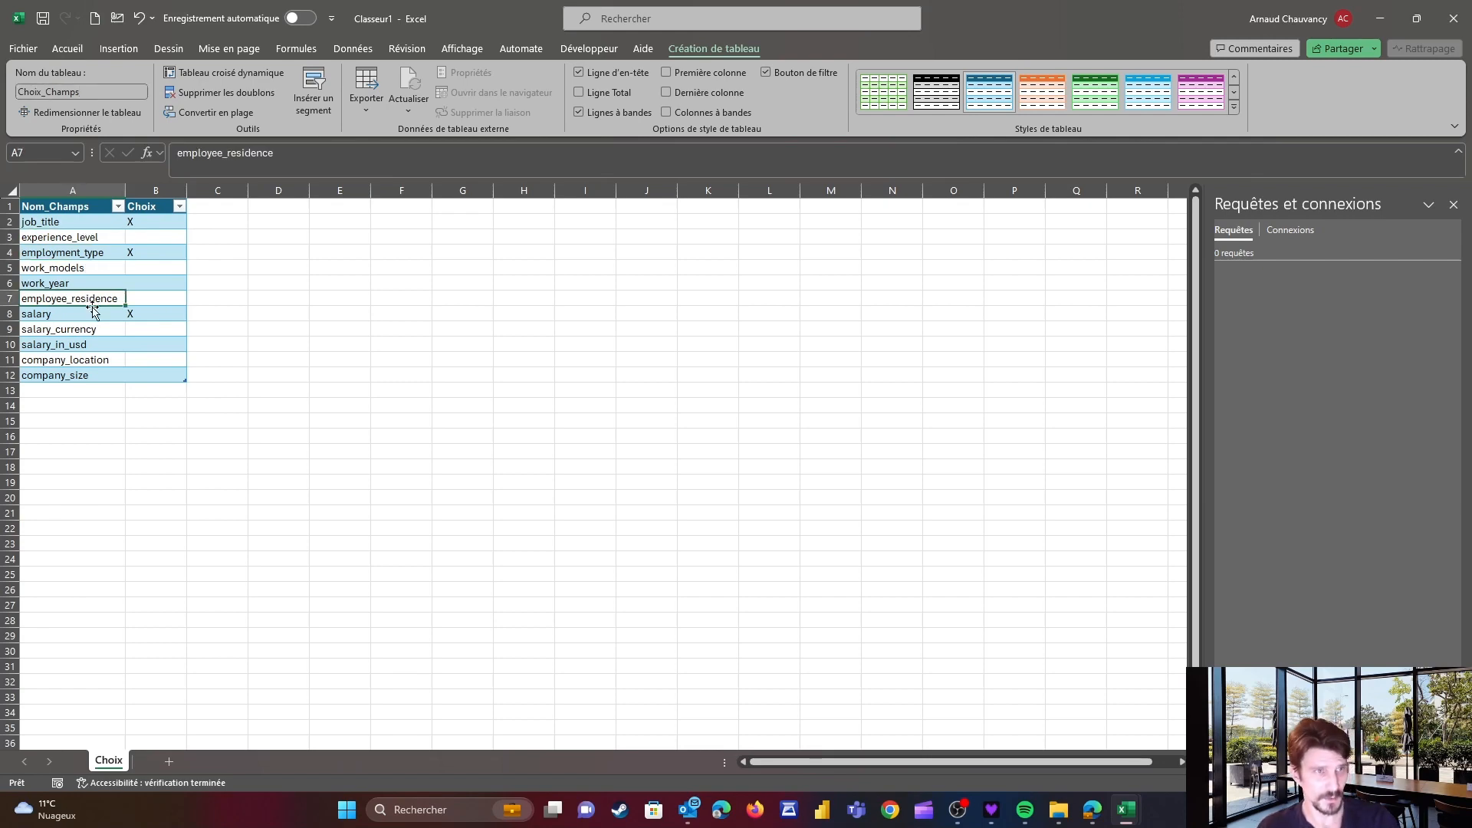
{"action": "left_click", "coordinate": [65, 209]}
{"action": "key", "text": "alt+Tab"}
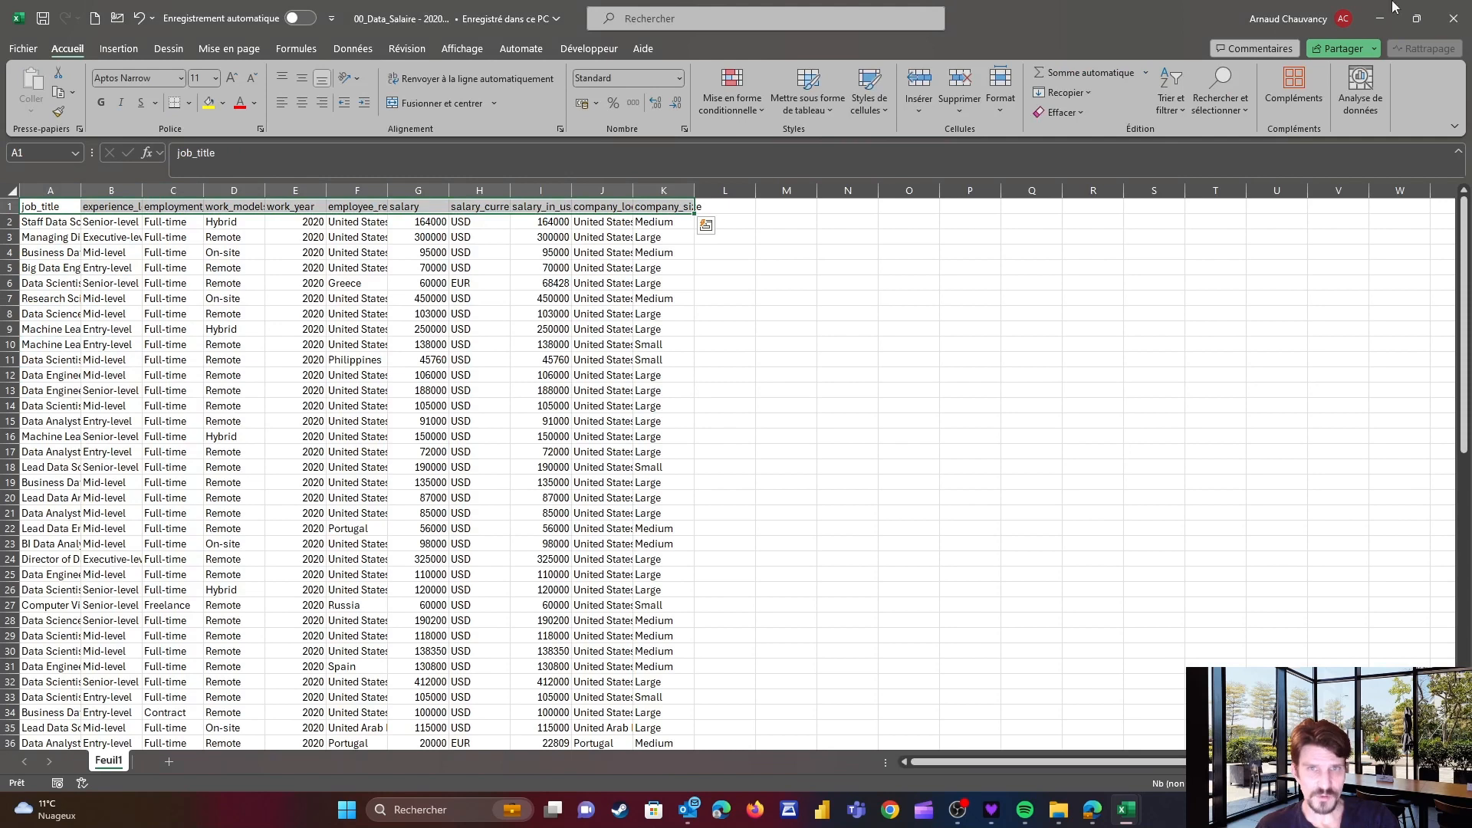
{"action": "left_click", "coordinate": [1454, 17]}
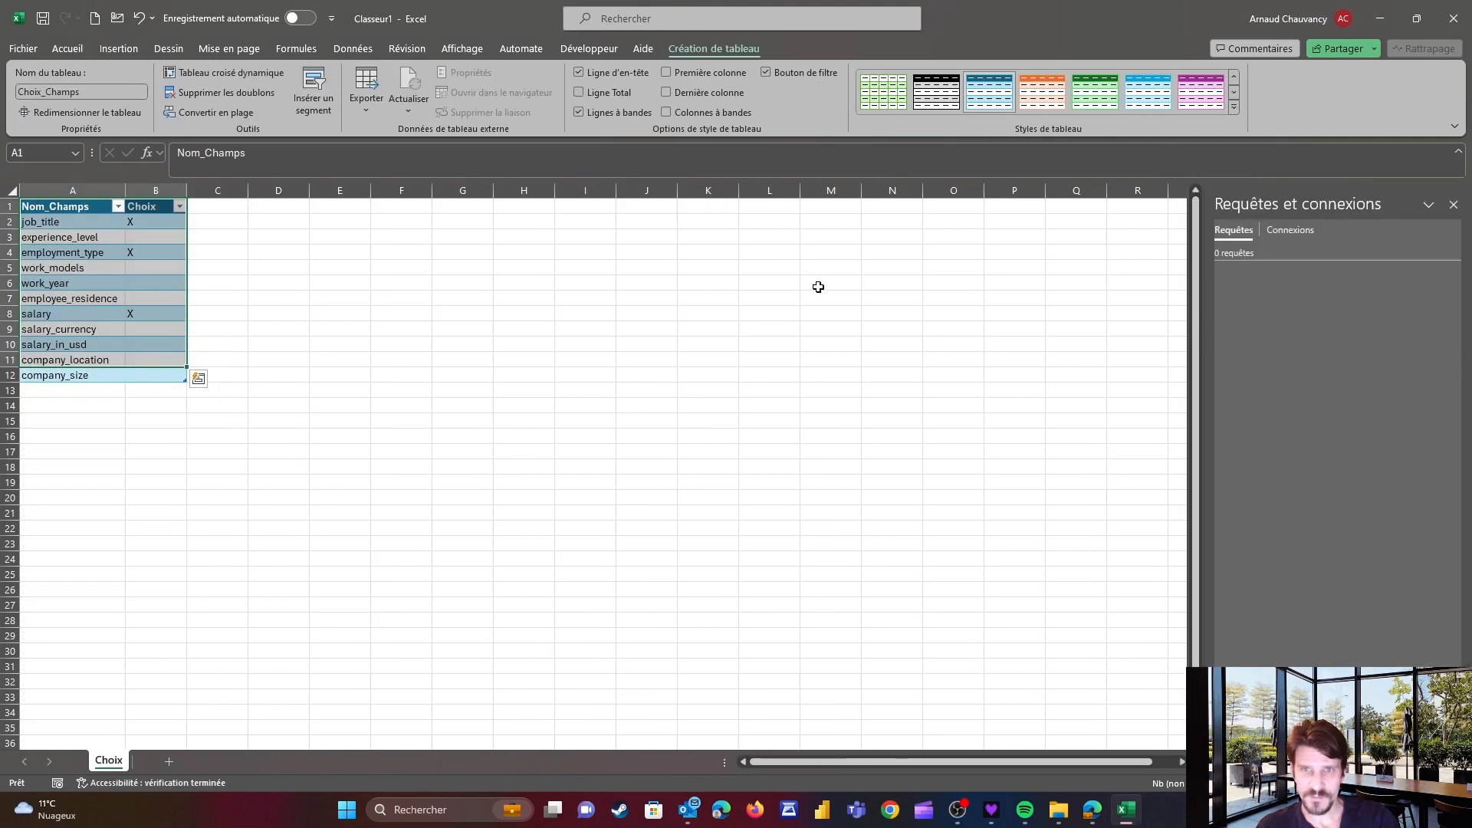
Load the Choix_Champs table into Power Query from the table or range
{"action": "left_click", "coordinate": [70, 253]}
{"action": "left_click_drag", "start_coordinate": [53, 207], "coordinate": [144, 371]}
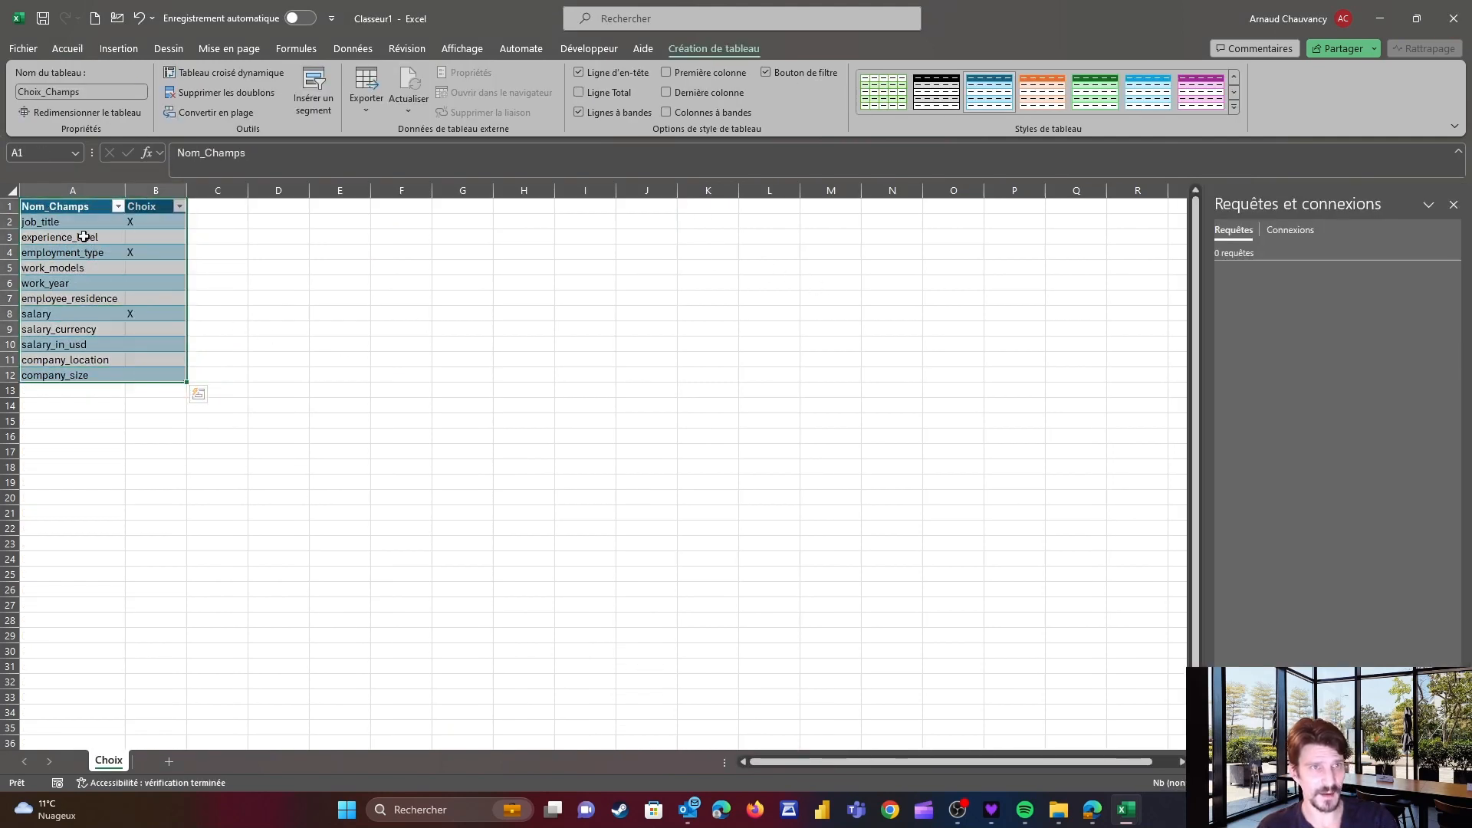
{"action": "left_click", "coordinate": [351, 49]}
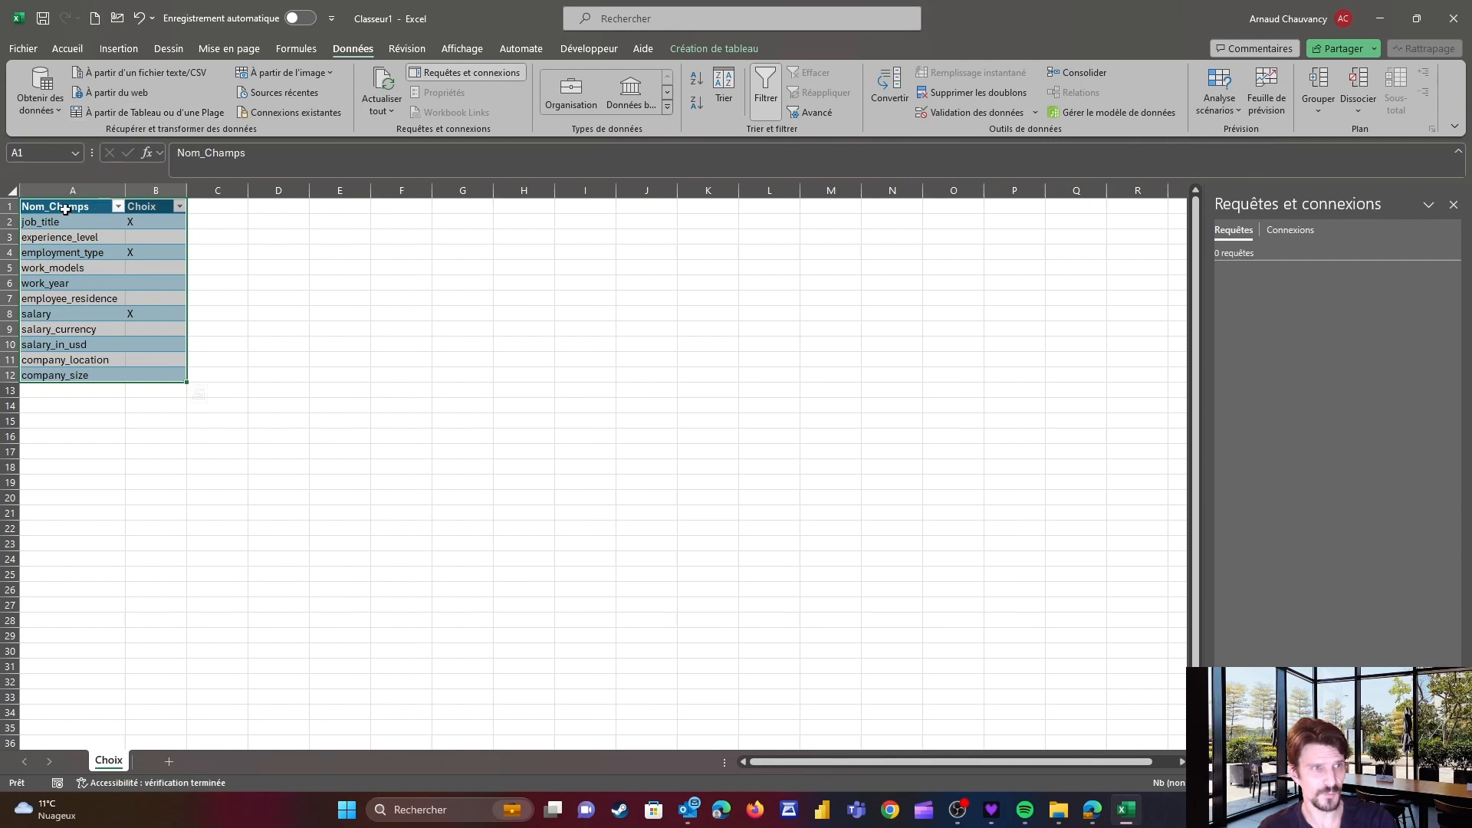
{"action": "left_click_drag", "start_coordinate": [67, 208], "coordinate": [169, 379]}
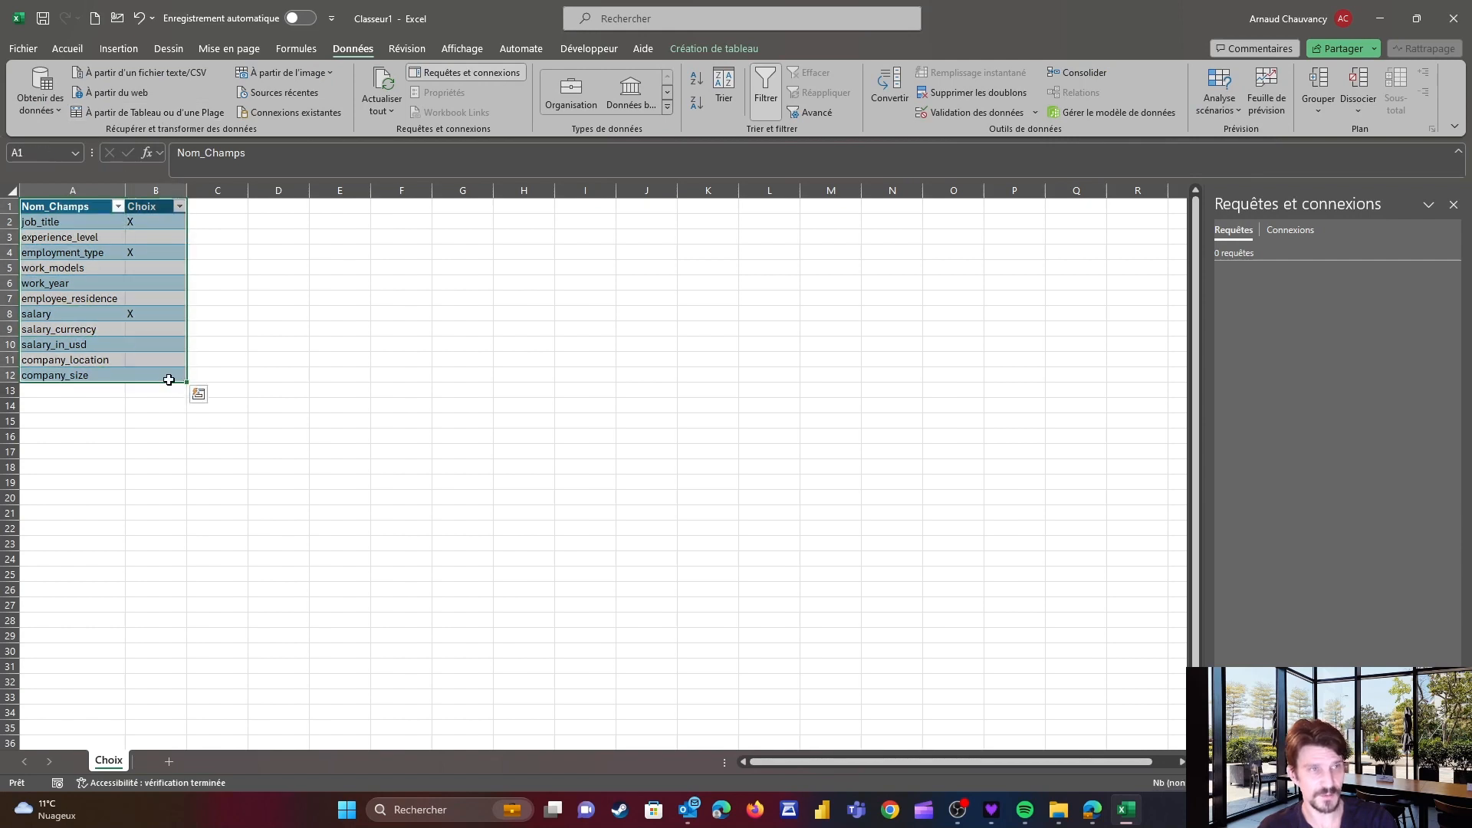
{"action": "left_click", "coordinate": [133, 115]}
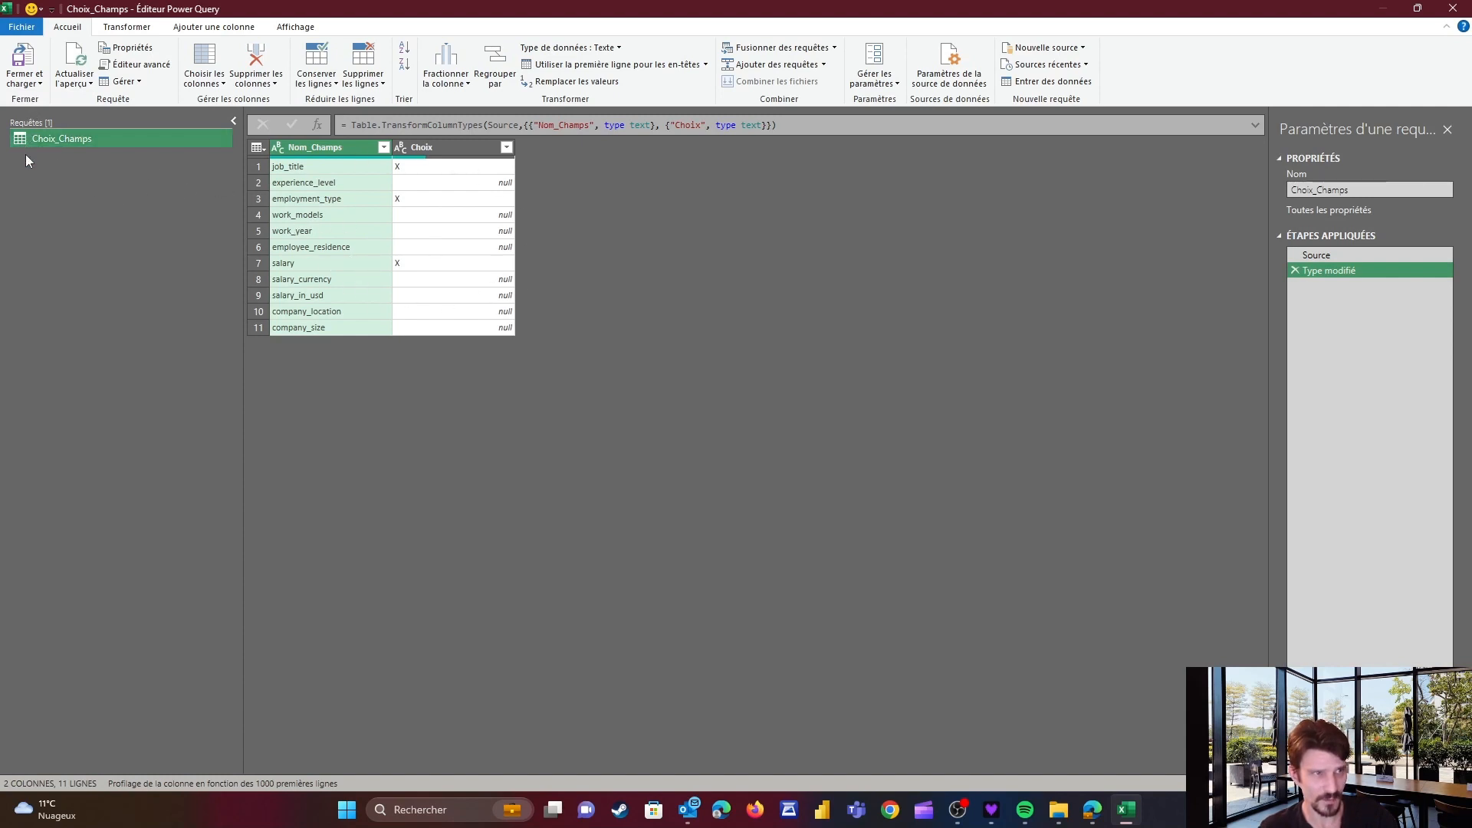
Create a new blank query from the queries pane
{"action": "right_click", "coordinate": [51, 183]}
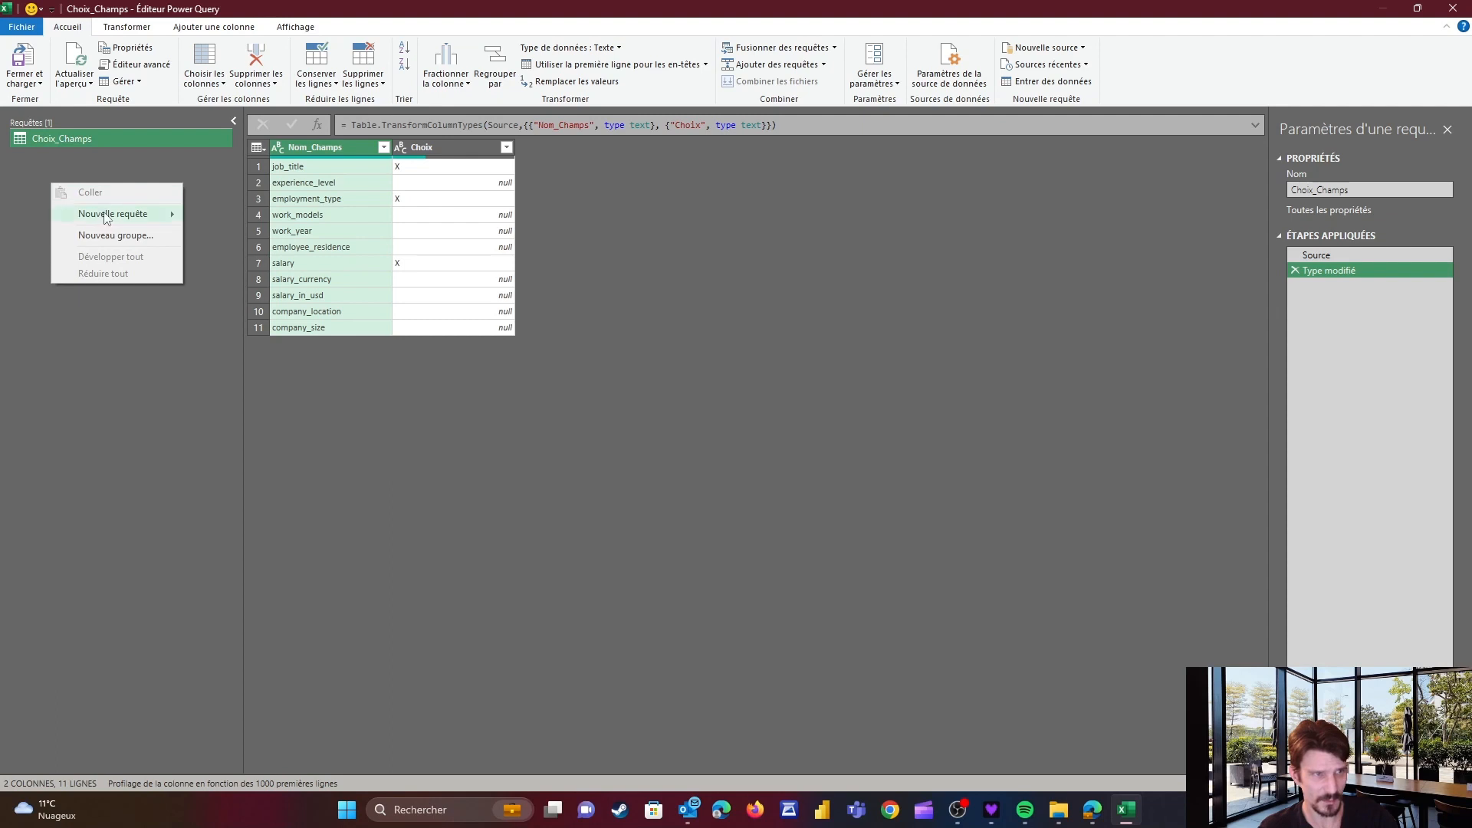
{"action": "mouse_move", "coordinate": [106, 219]}
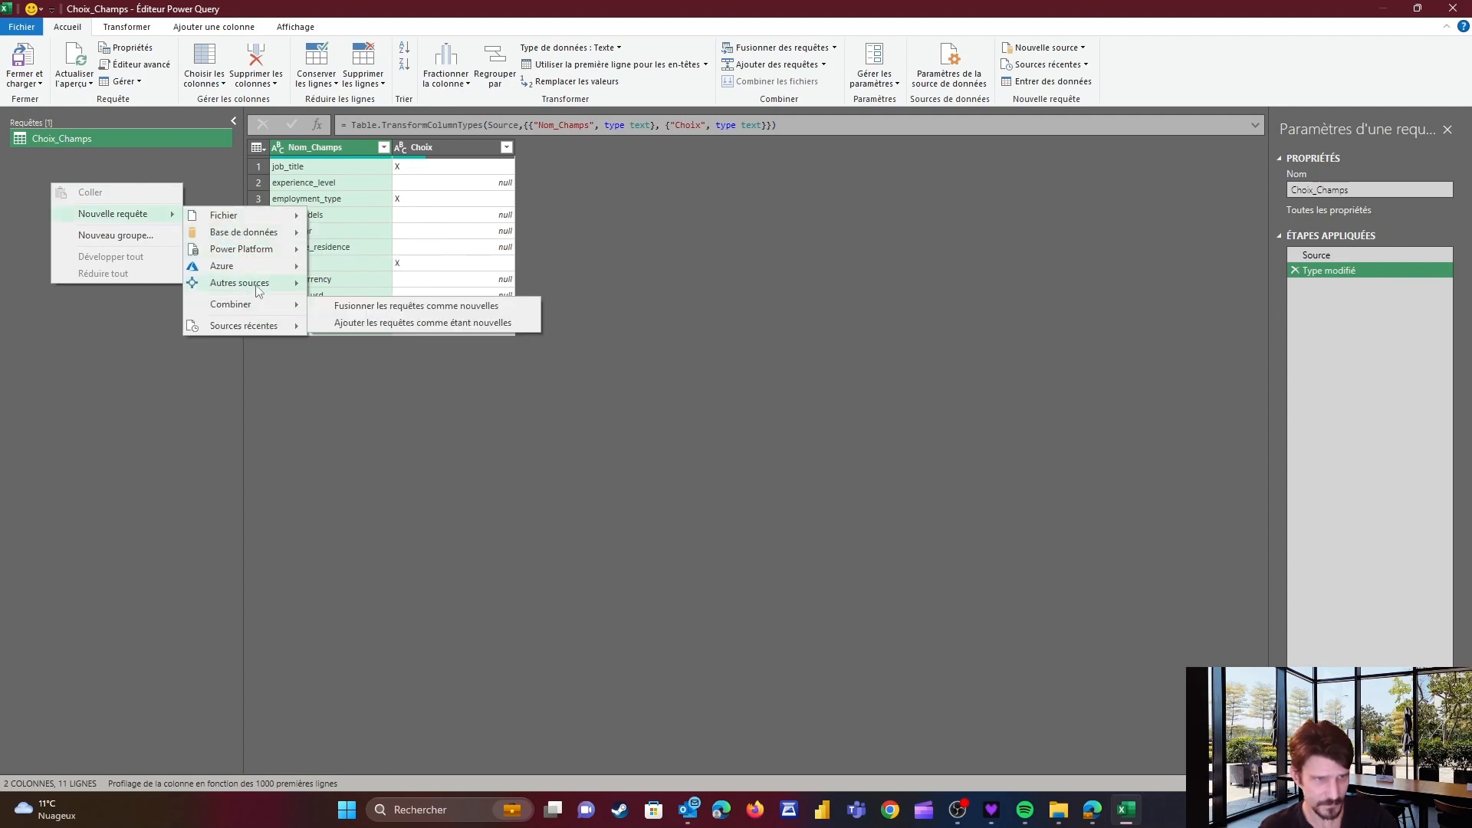
{"action": "mouse_move", "coordinate": [258, 289]}
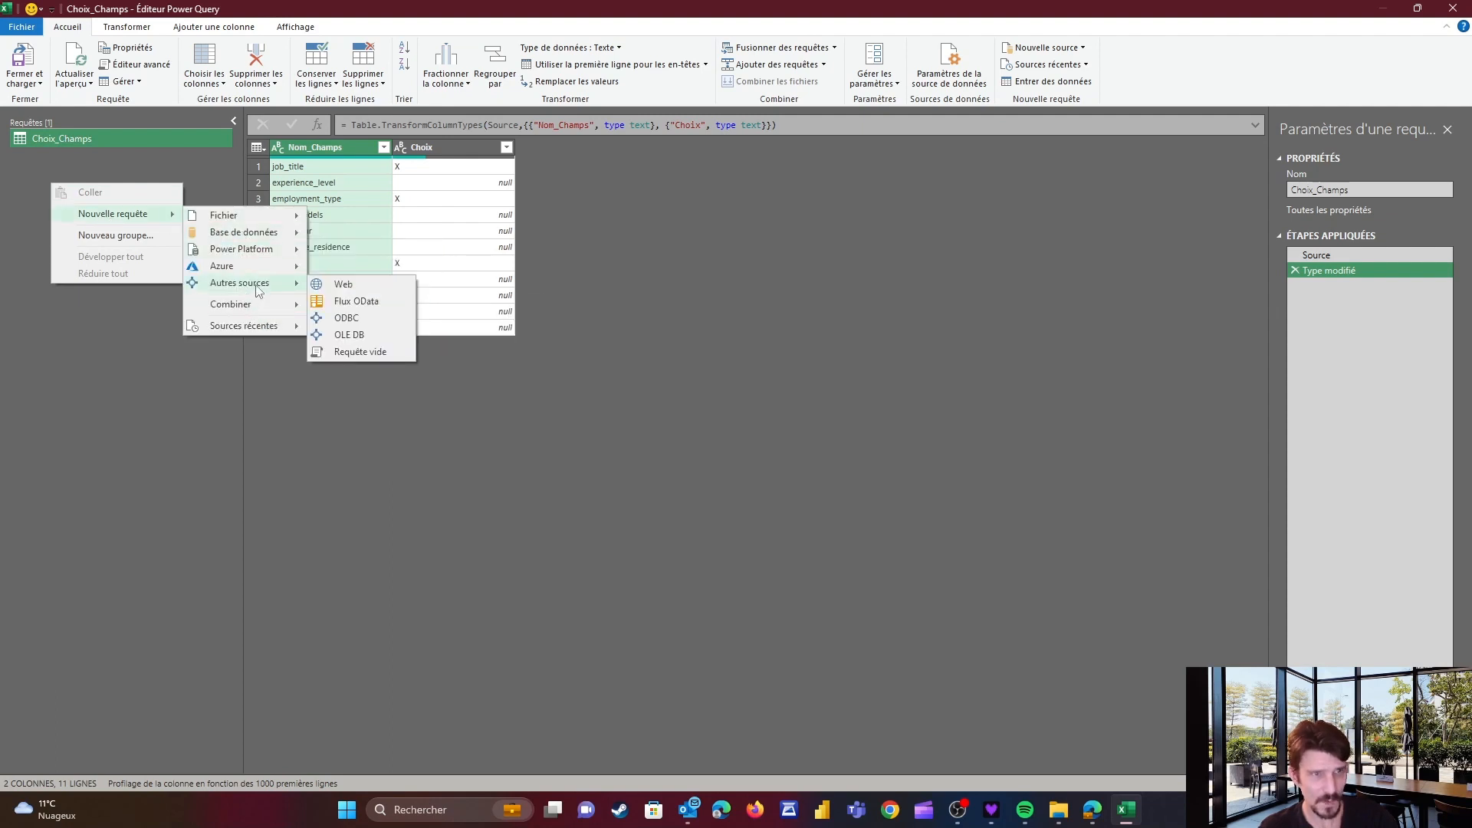
{"action": "left_click", "coordinate": [376, 353]}
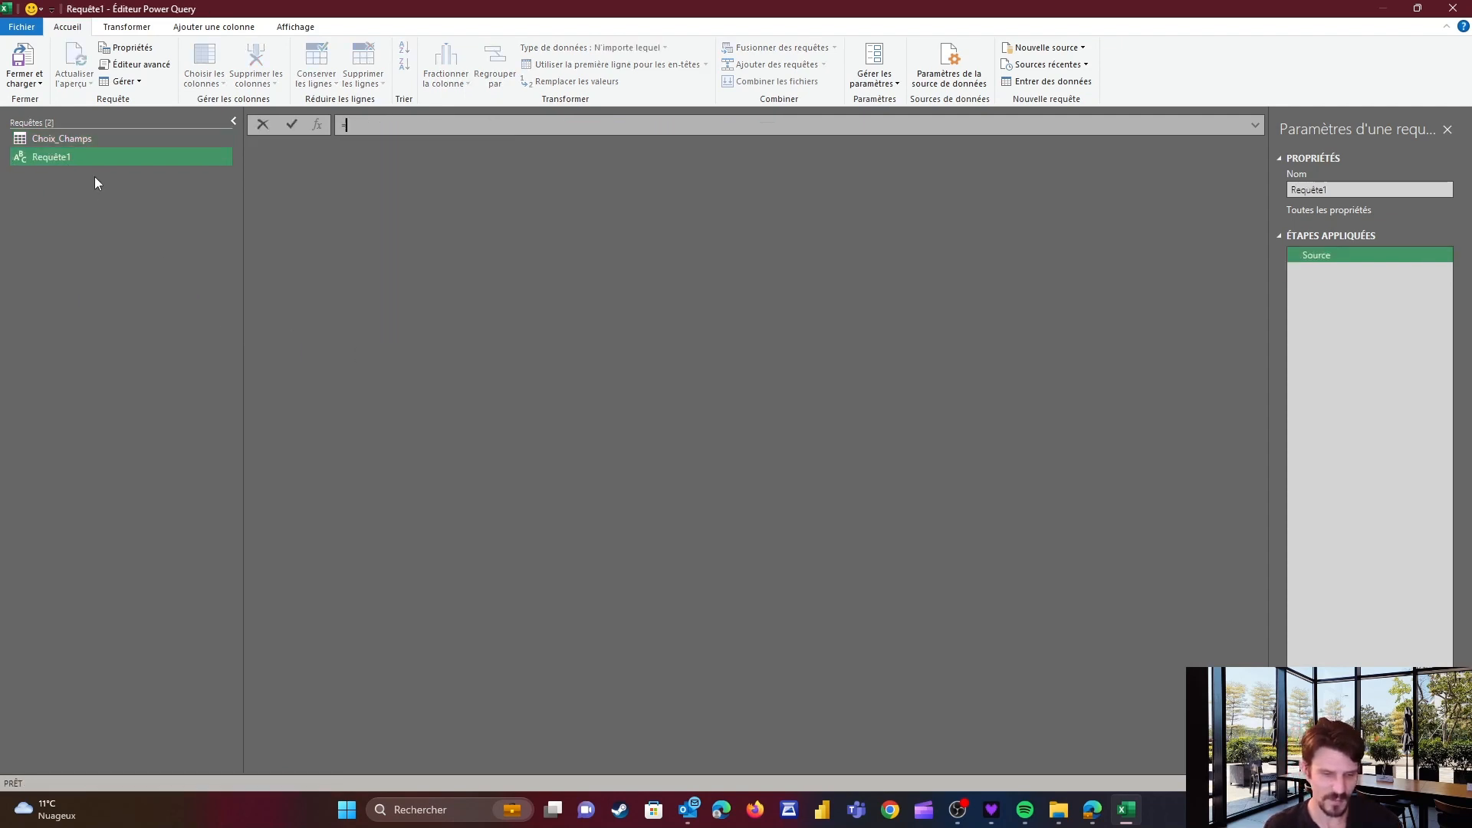
Set the blank query's source to Folder.Files with the 03 - Dossier Salaire folder path copied from File Explorer
{"action": "type", "text": "fo"}
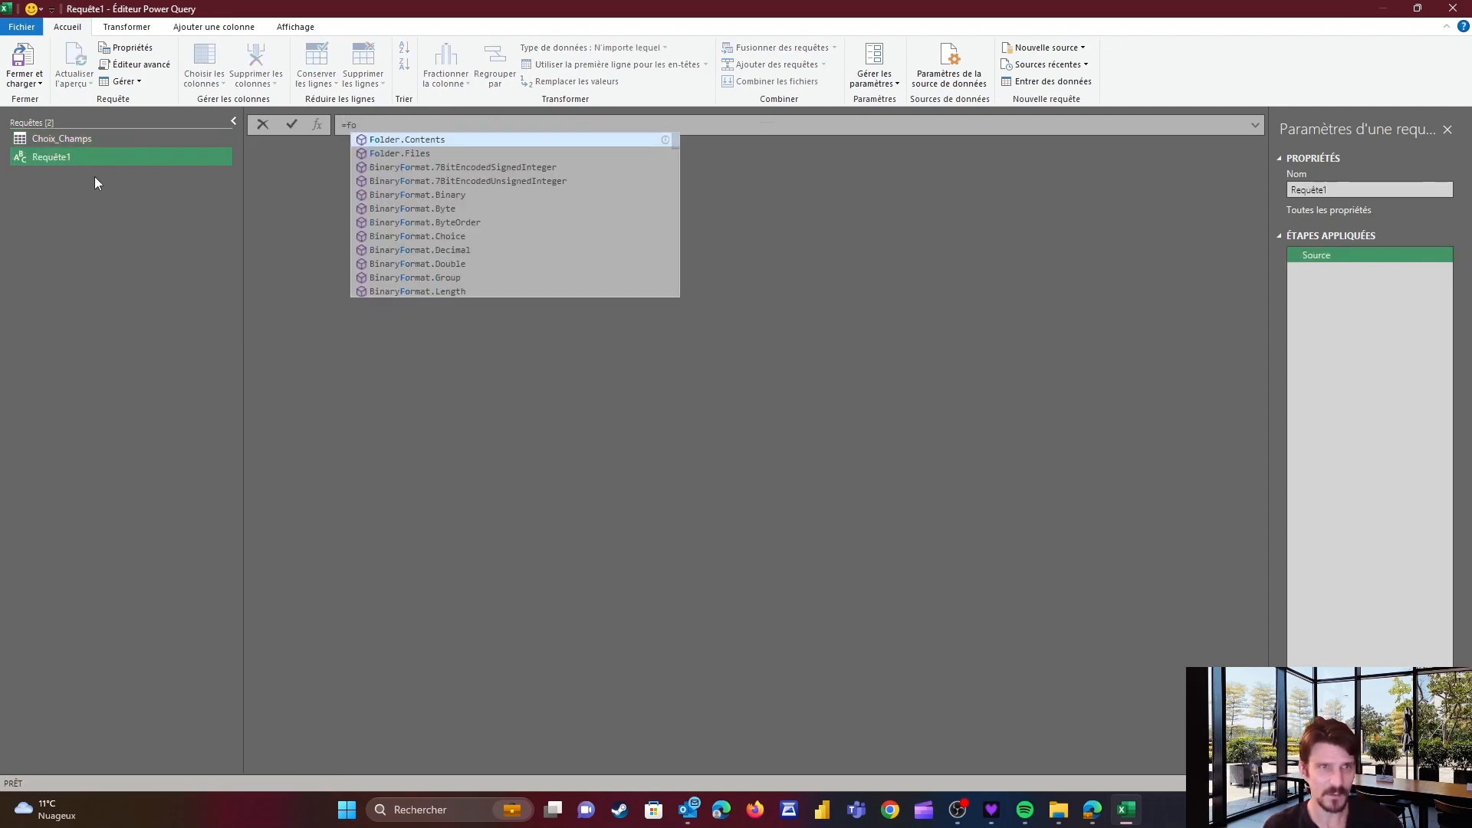
{"action": "key", "text": "Down"}
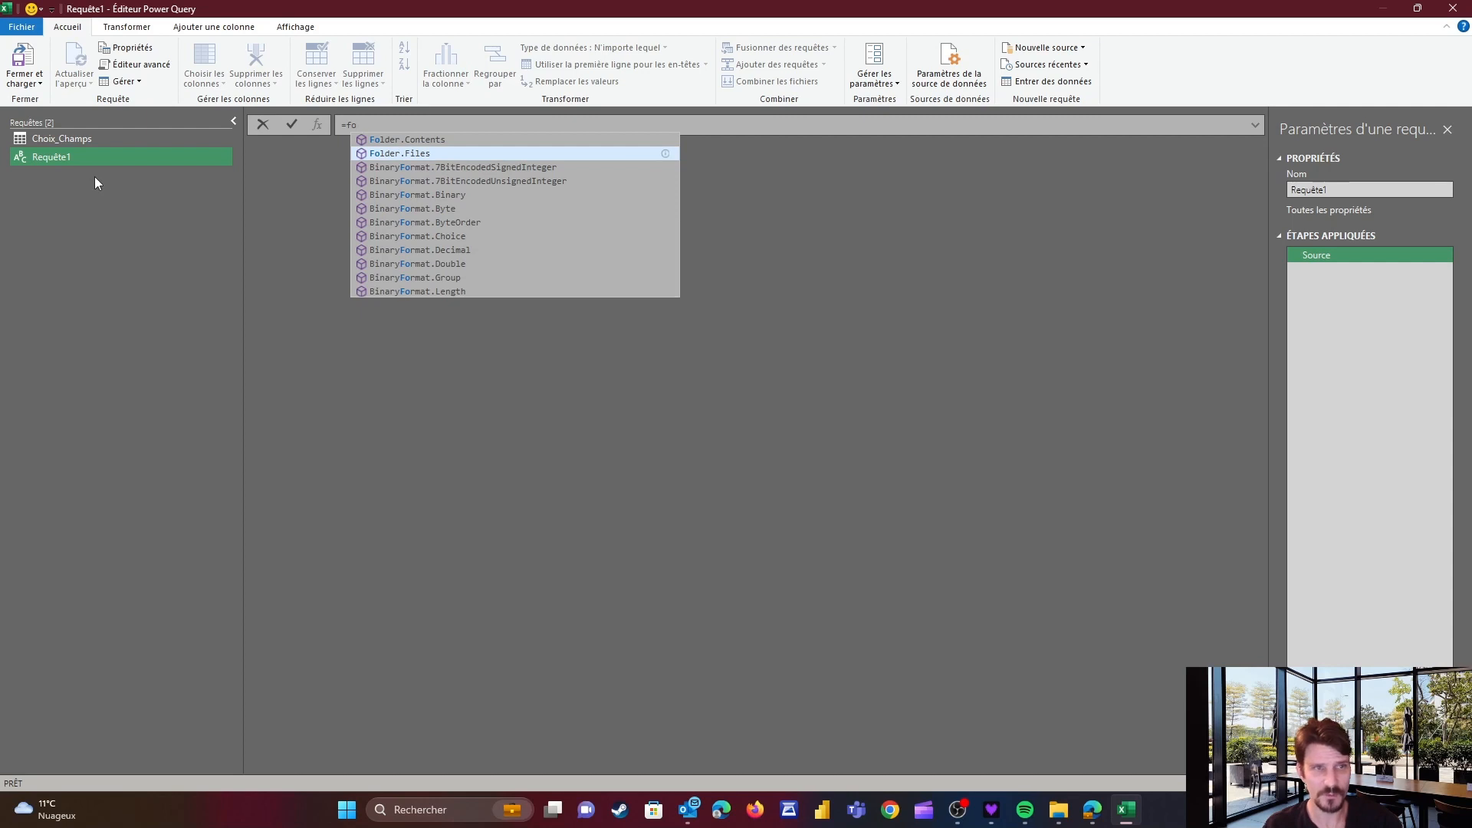
{"action": "key", "text": "Tab"}
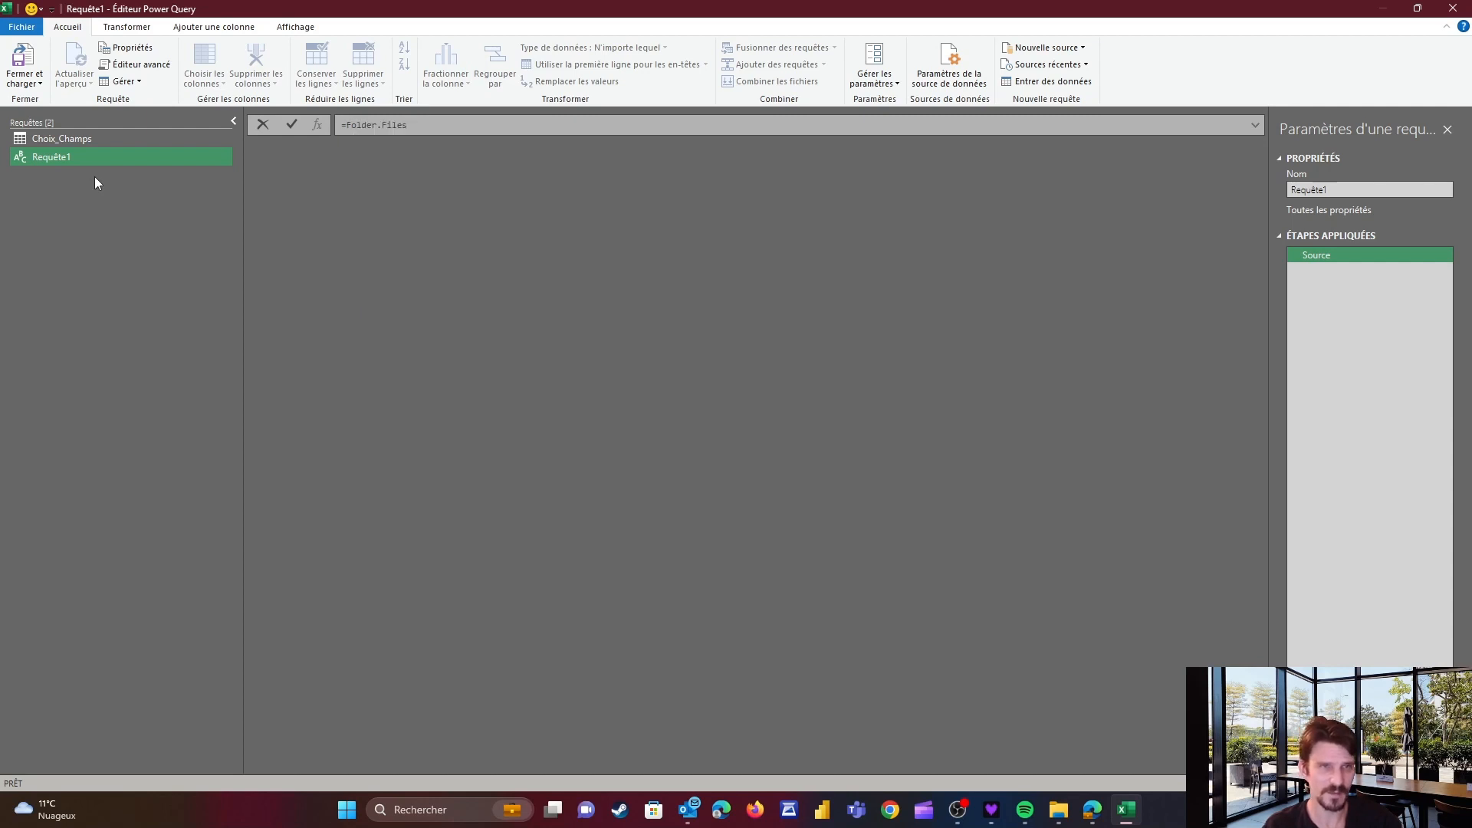
{"action": "type", "text": "("}
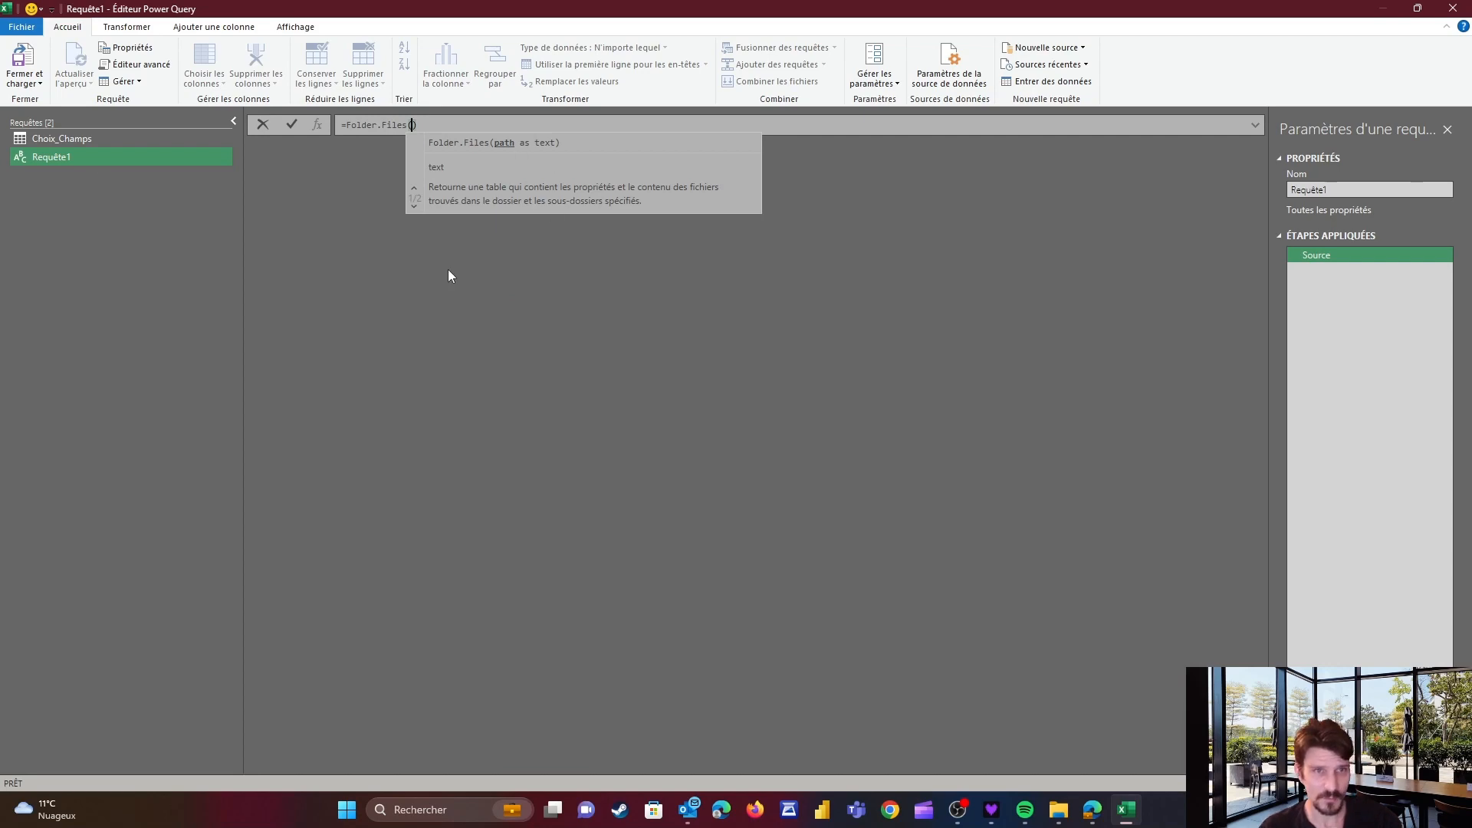
{"action": "key", "text": "Return"}
{"action": "key", "text": "alt+Tab"}
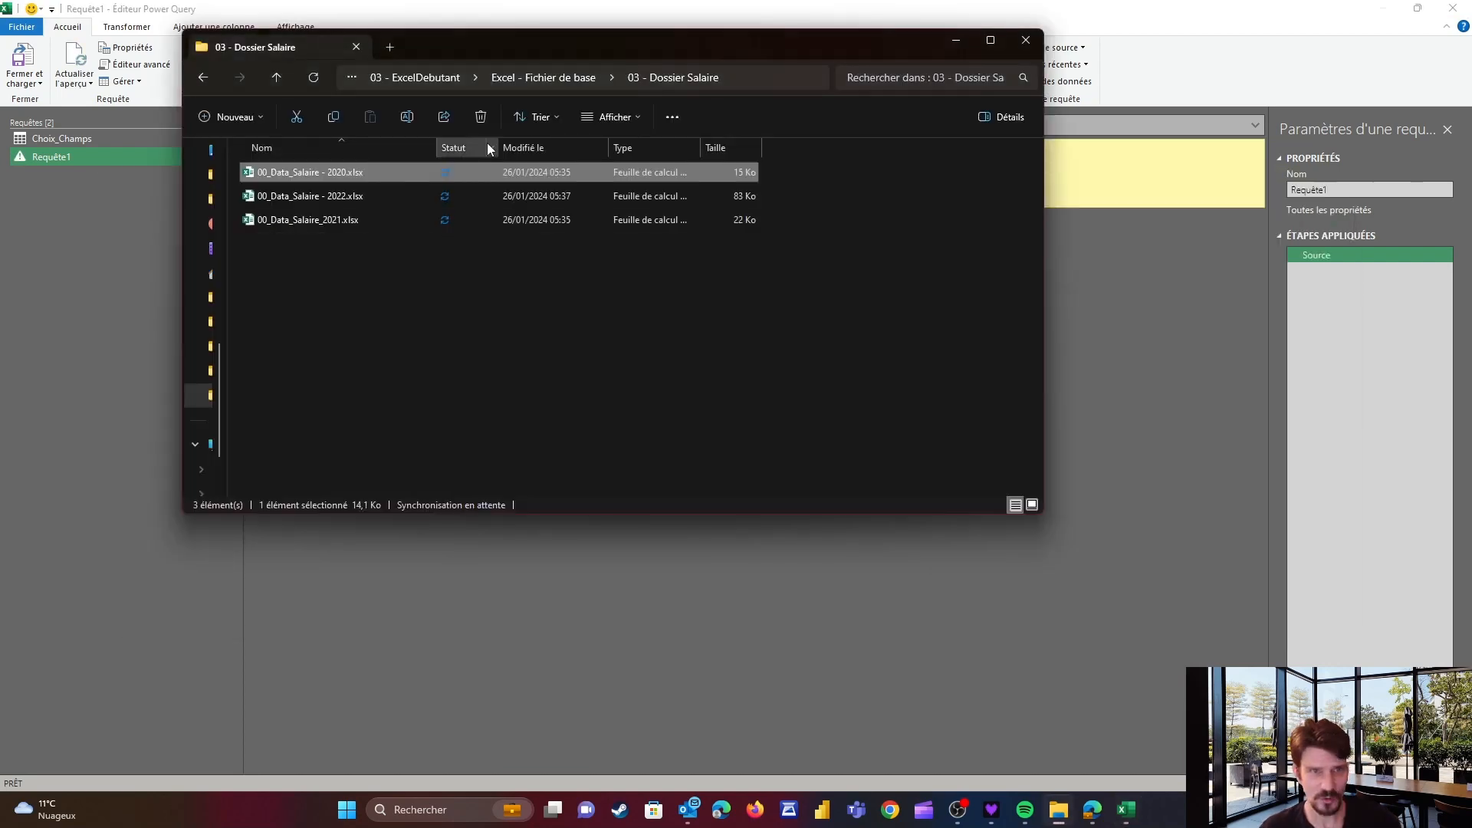
{"action": "left_click", "coordinate": [776, 73]}
{"action": "key", "text": "ctrl+c"}
{"action": "left_click", "coordinate": [717, 541]}
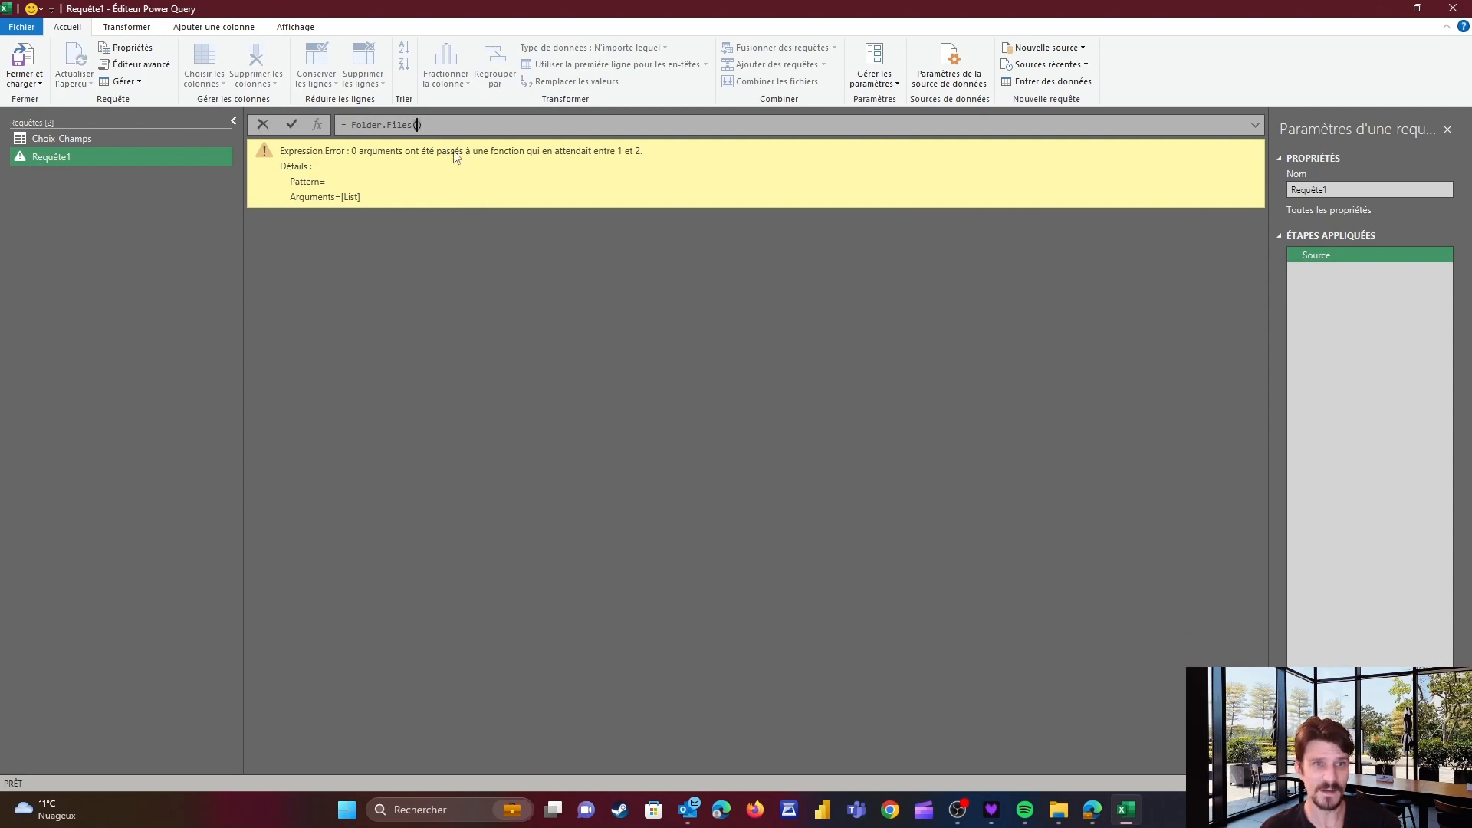
{"action": "type", "text": "\""}
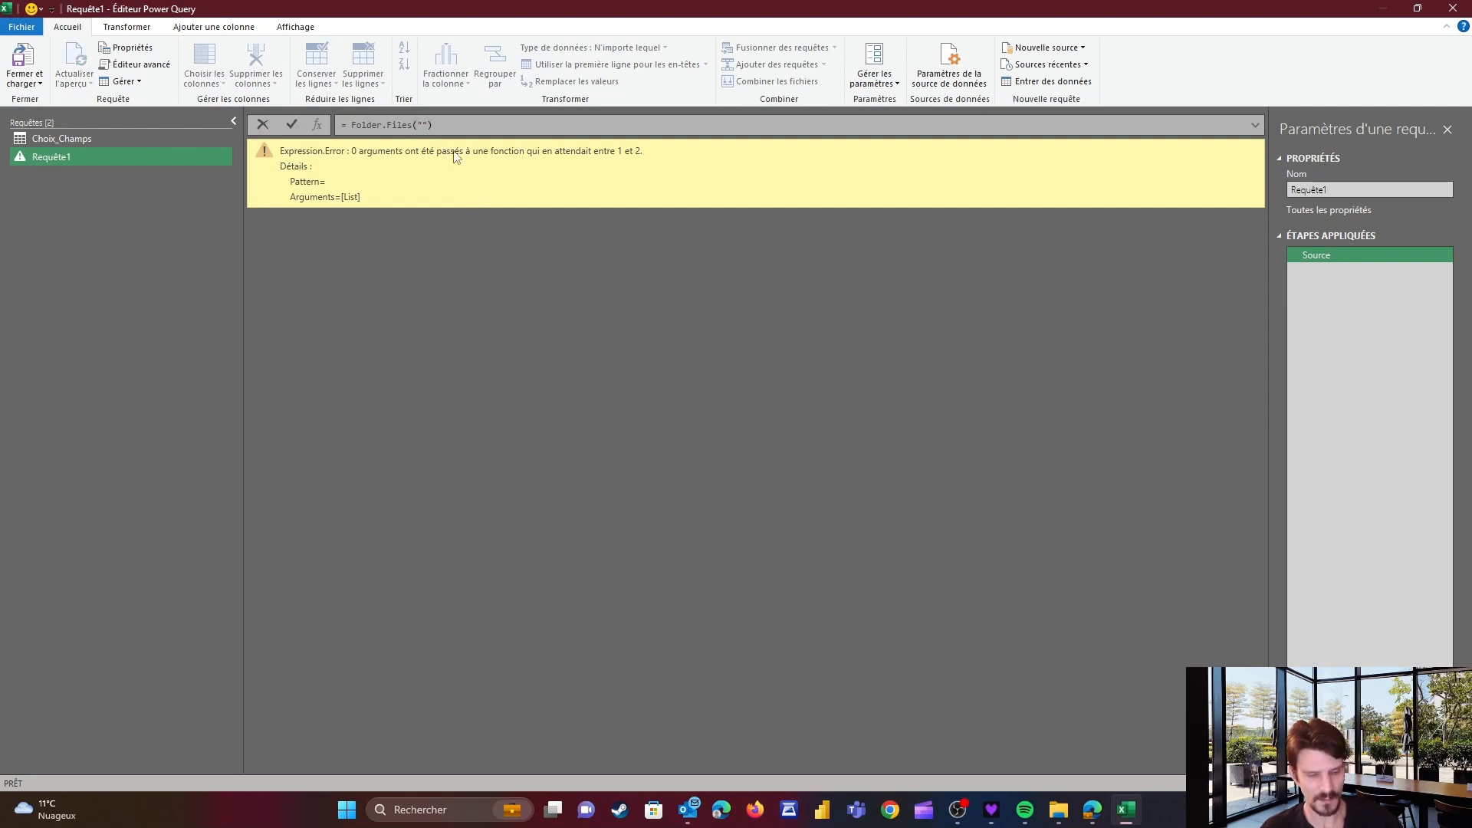
{"action": "key", "text": "ctrl+v"}
{"action": "key", "text": "Return"}
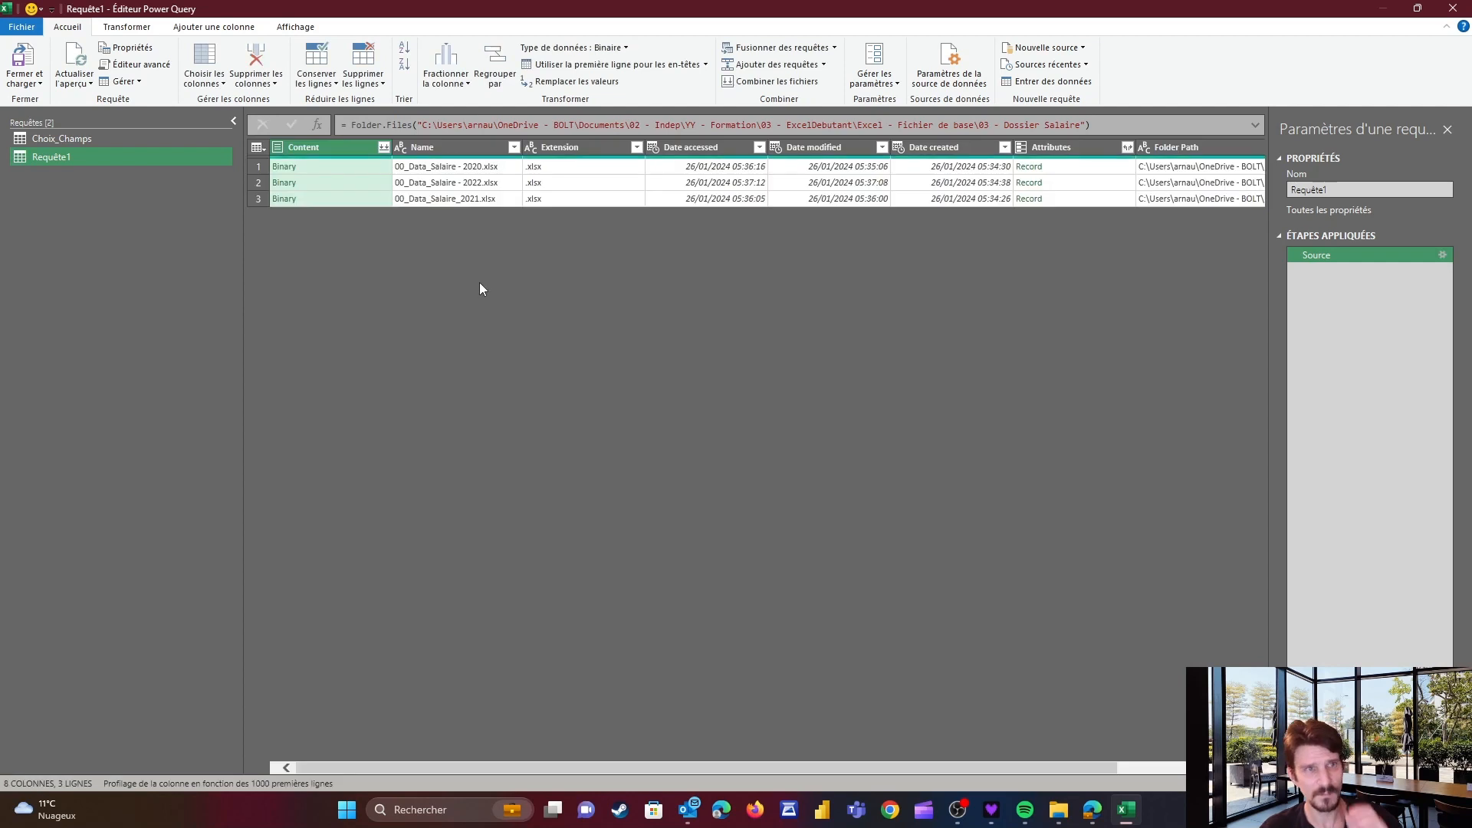
Preview the binary content of each salary file in the folder listing
{"action": "left_click", "coordinate": [330, 166]}
{"action": "left_click", "coordinate": [330, 186]}
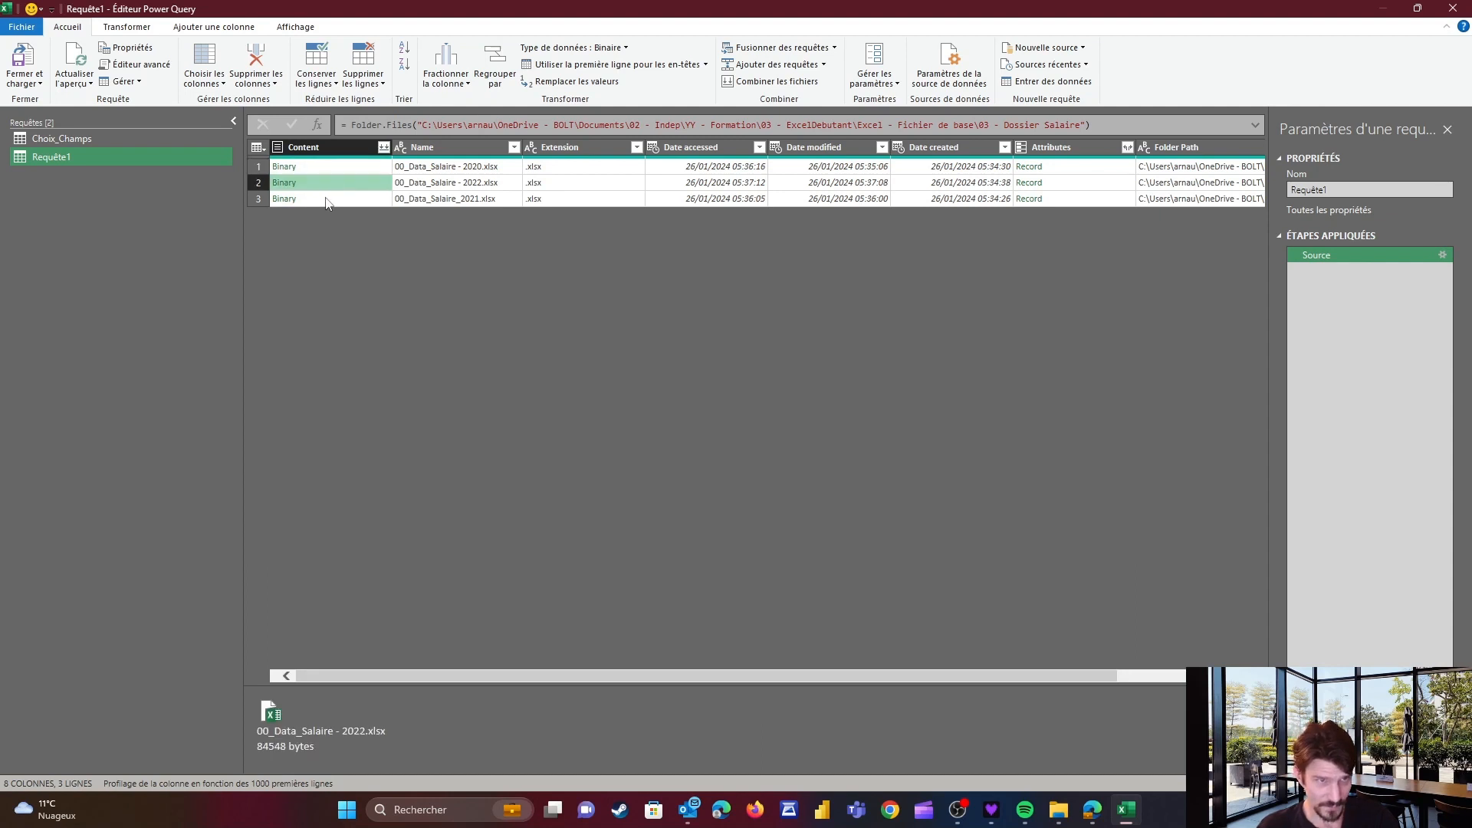
{"action": "key", "text": "Down"}
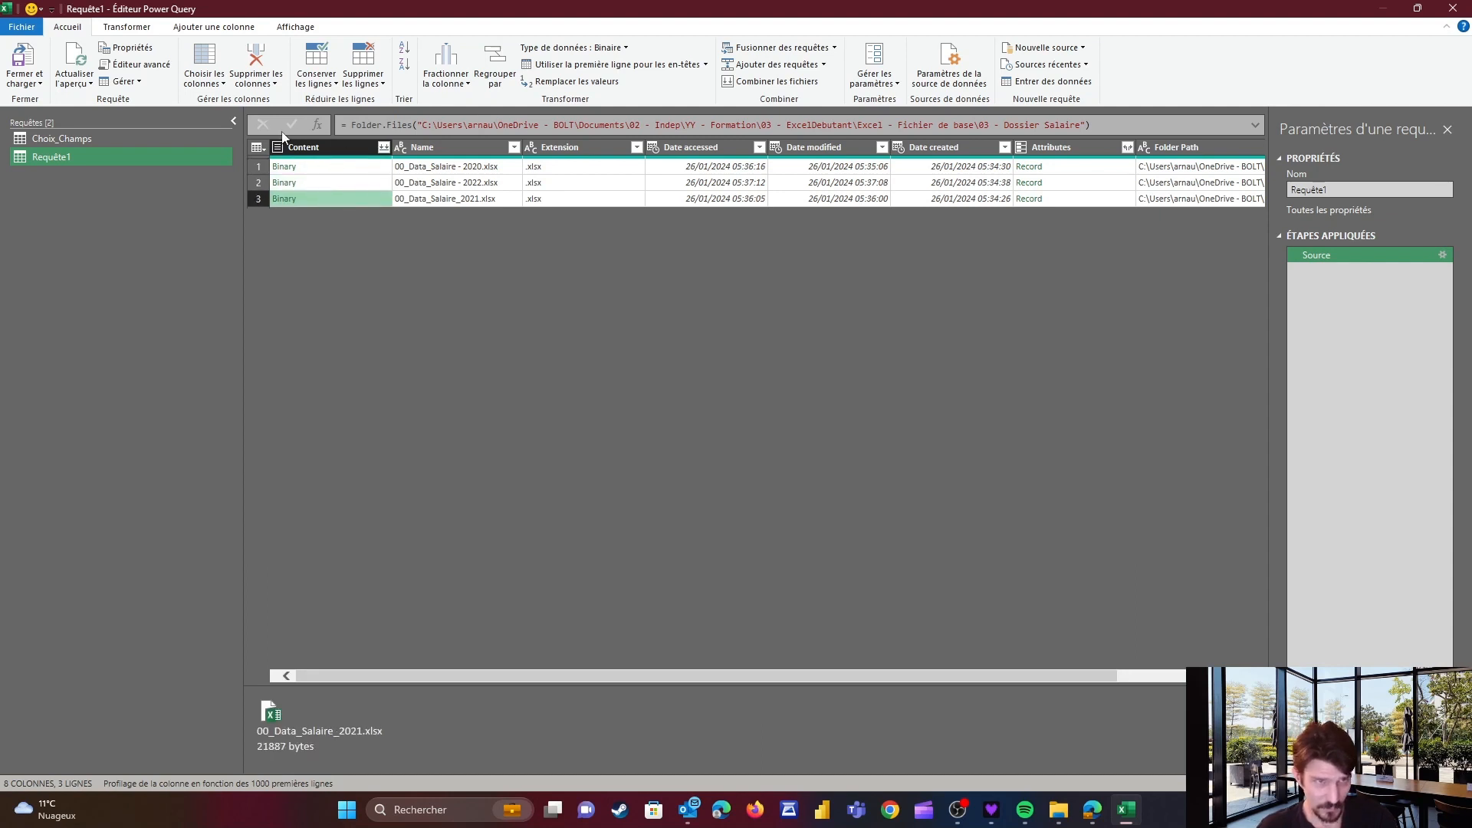
{"action": "left_click", "coordinate": [331, 169]}
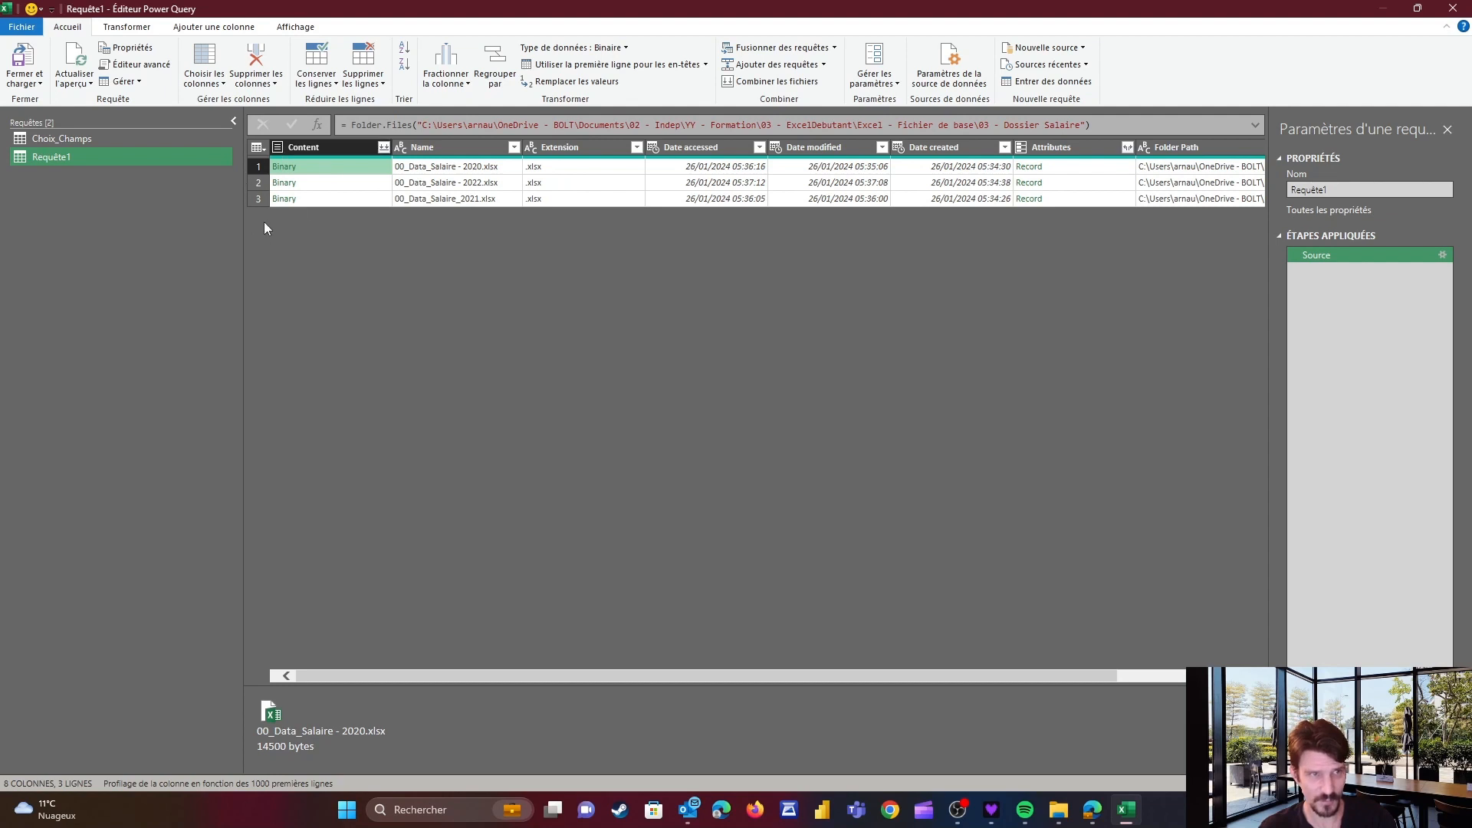
Add a custom step referencing Source and expand the formula bar for editing
{"action": "left_click", "coordinate": [319, 125]}
{"action": "left_click", "coordinate": [327, 142]}
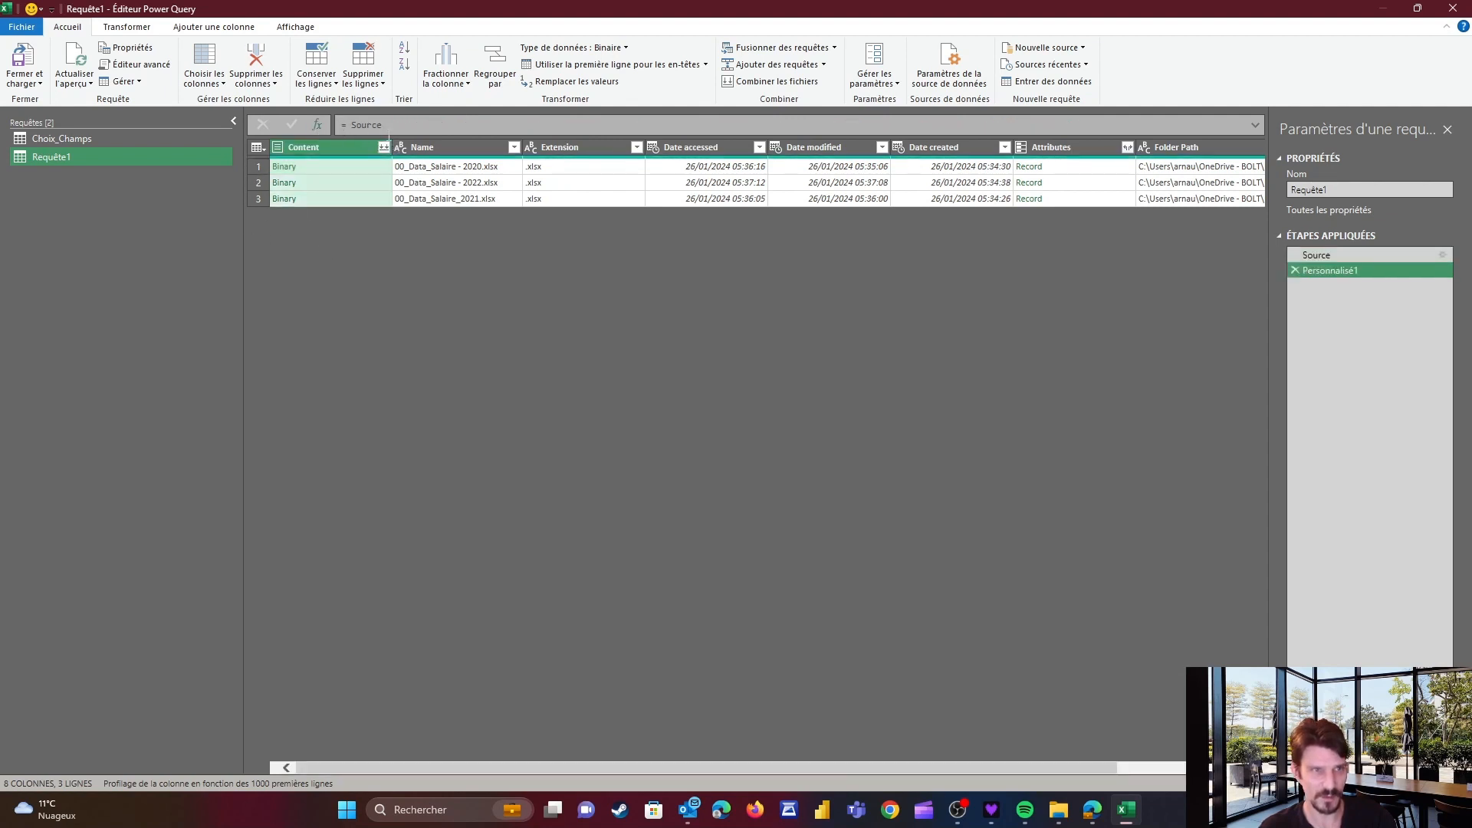
{"action": "left_click", "coordinate": [1256, 124]}
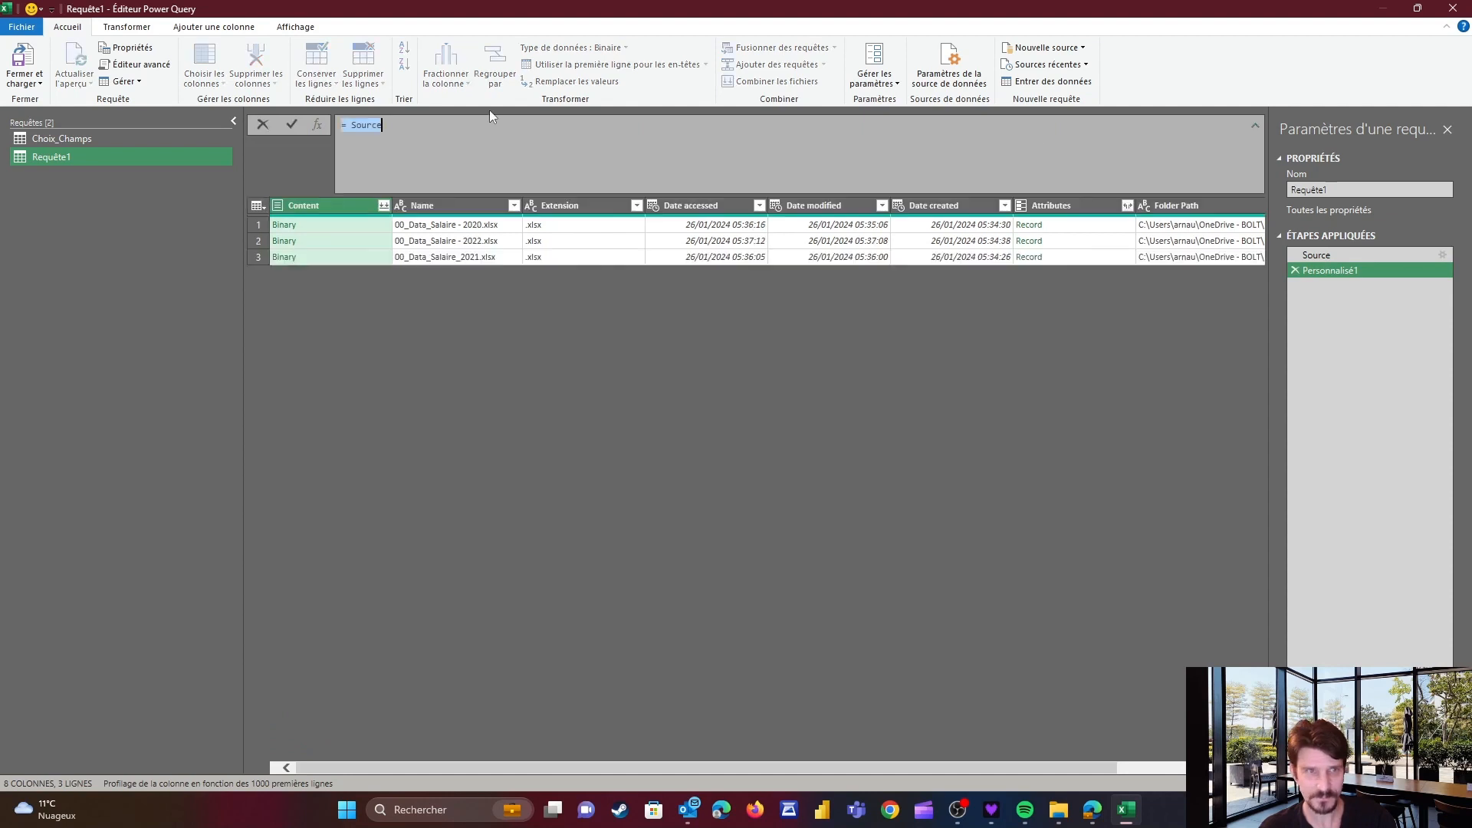
{"action": "left_click", "coordinate": [350, 126]}
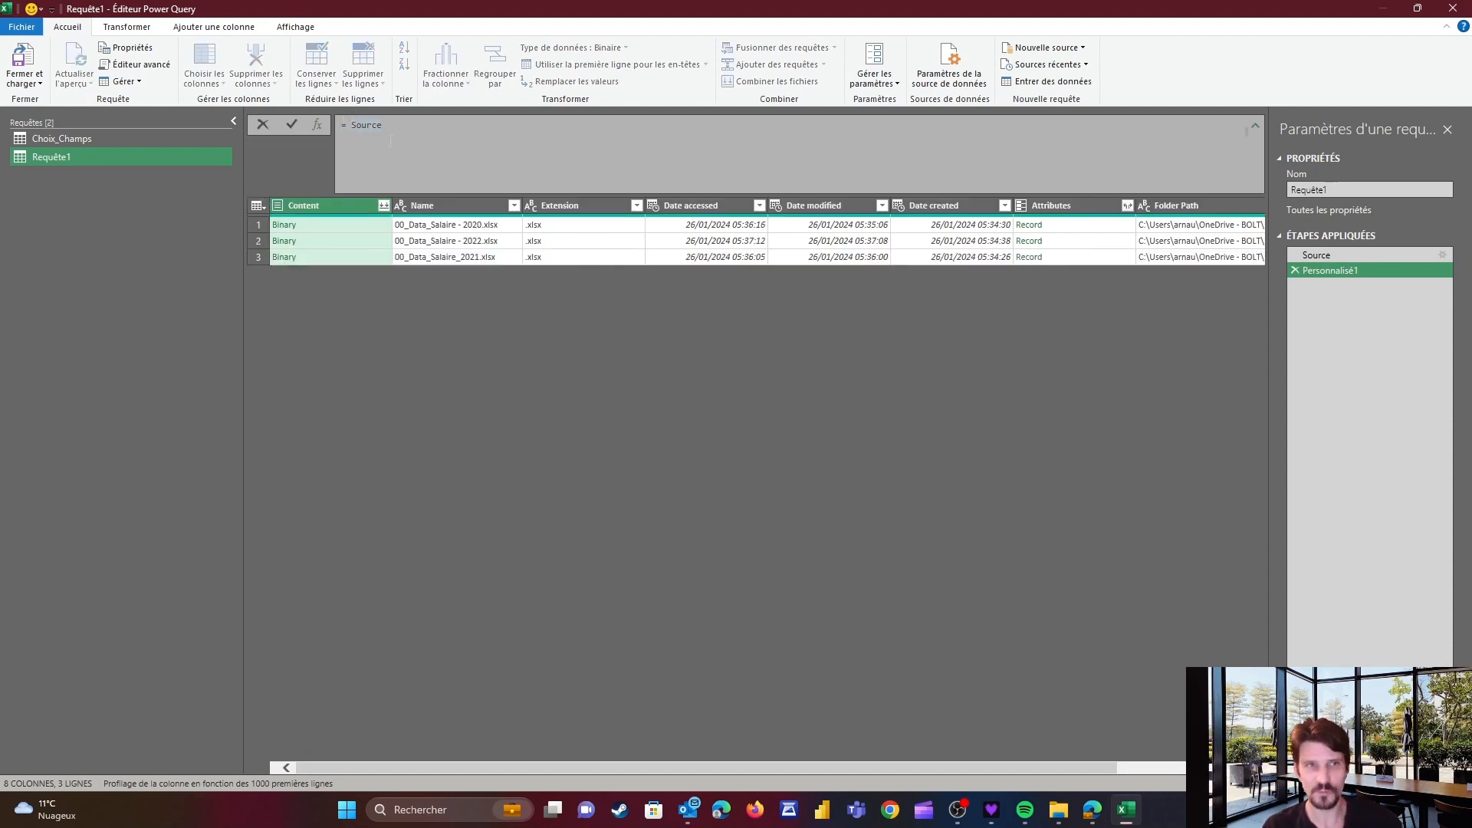
Write the custom step as Table.TransformColumns(Source, {"Content", each Excel.Workbook(_, true)}) to read each file's workbook
{"action": "type", "text": "Tab"}
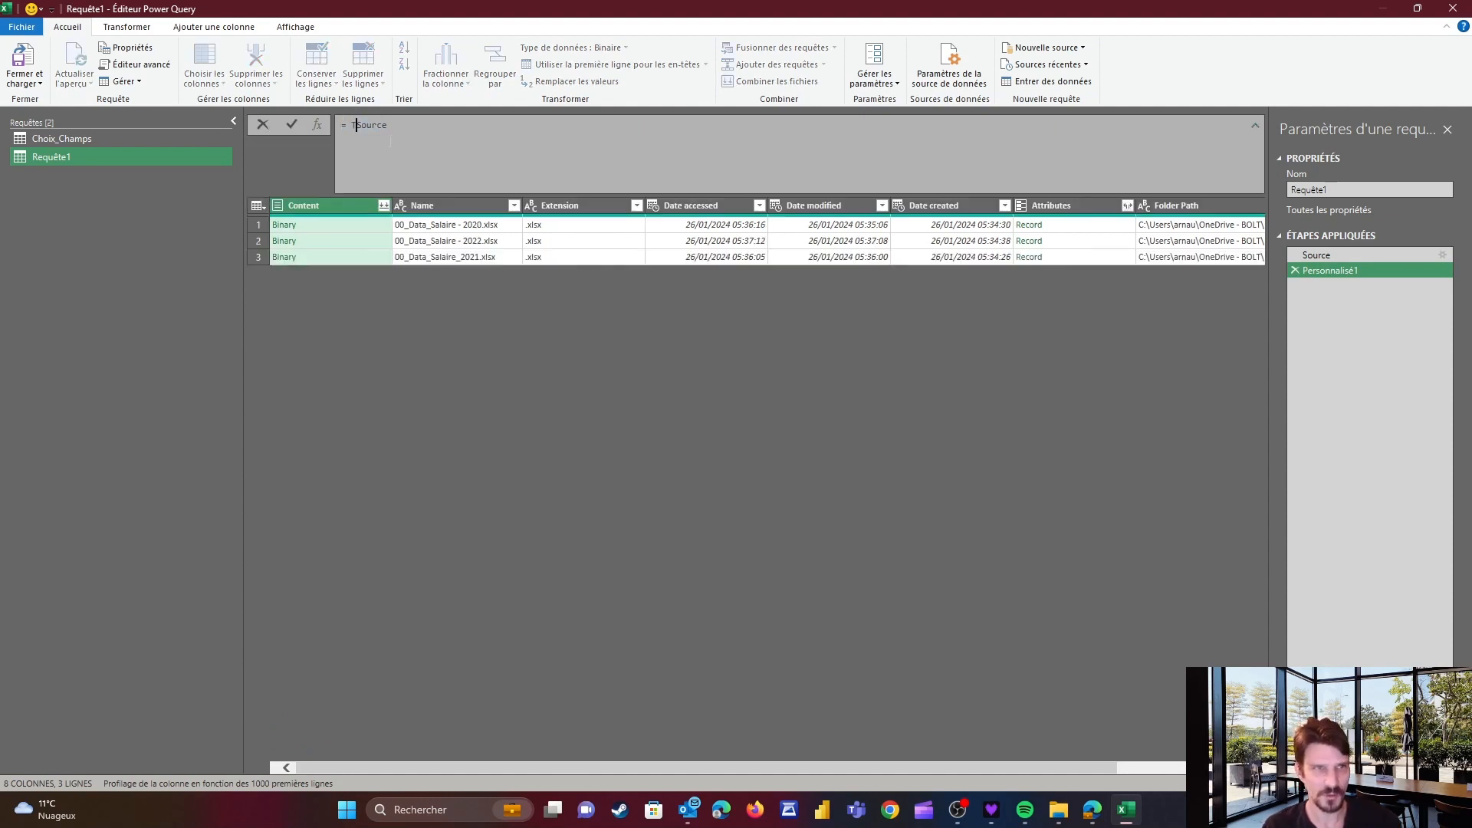
{"action": "type", "text": "le.Transfor"}
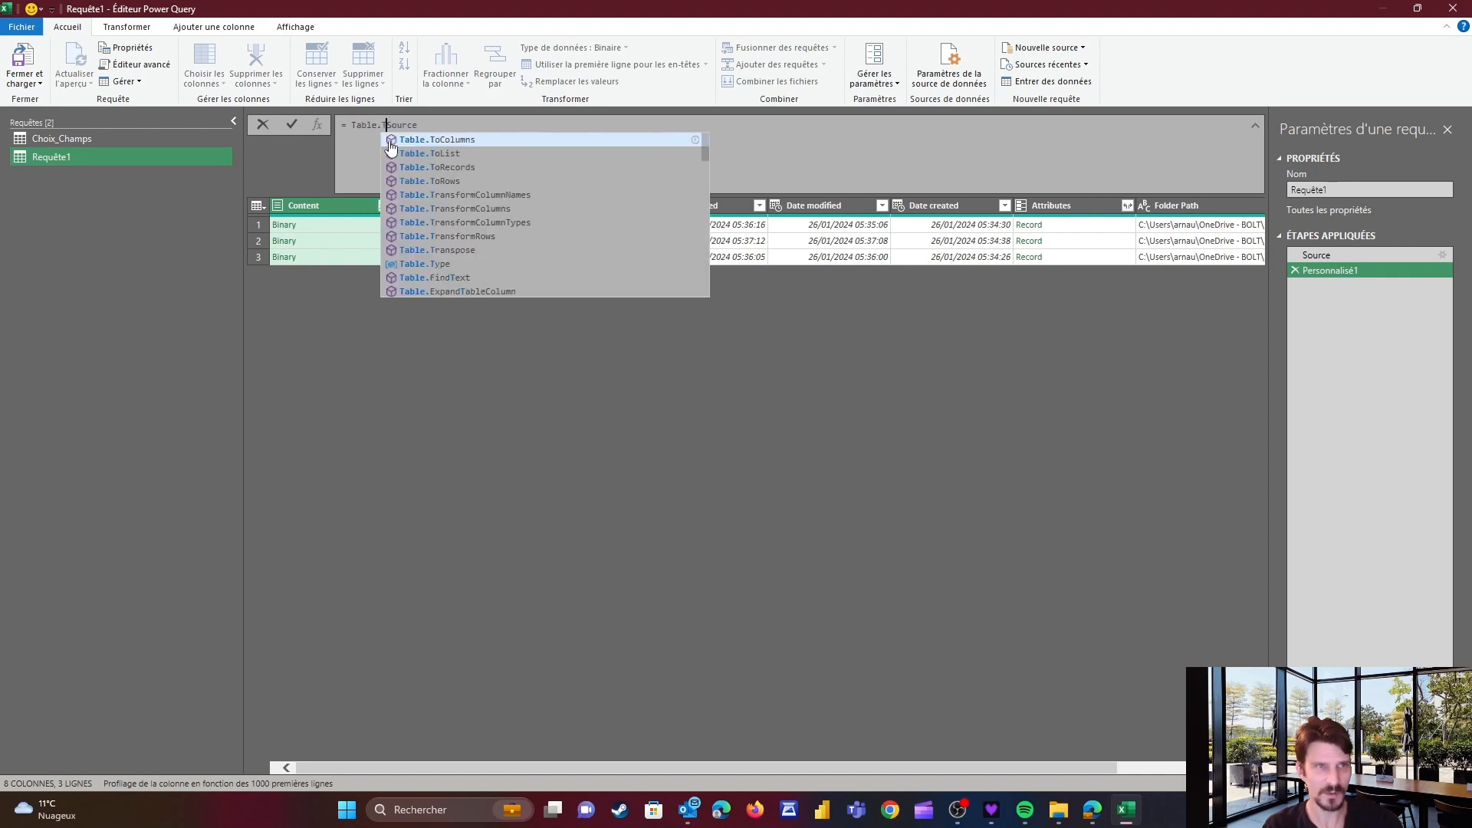
{"action": "type", "text": "mColumns("}
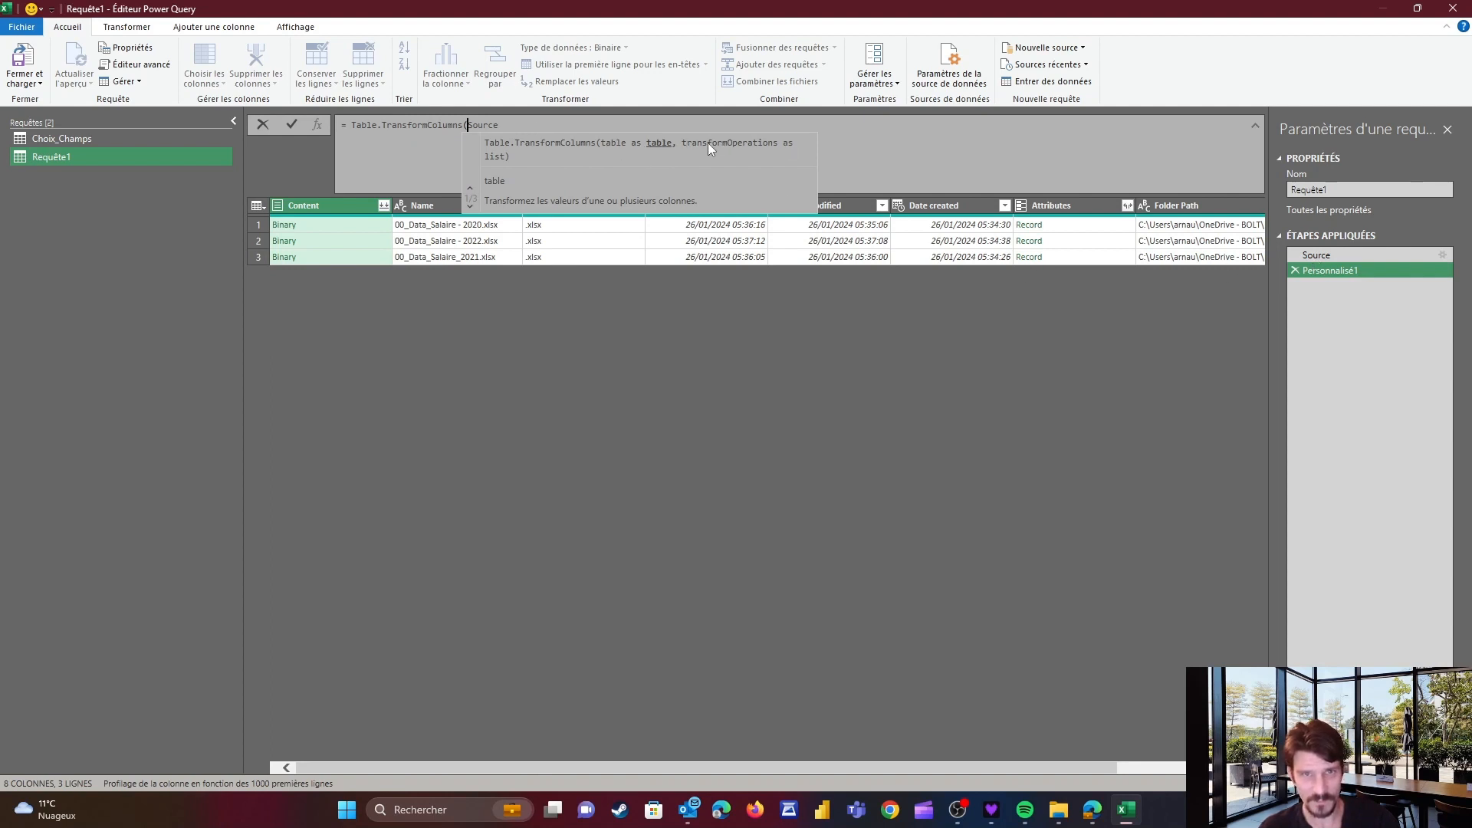
{"action": "left_click", "coordinate": [511, 125]}
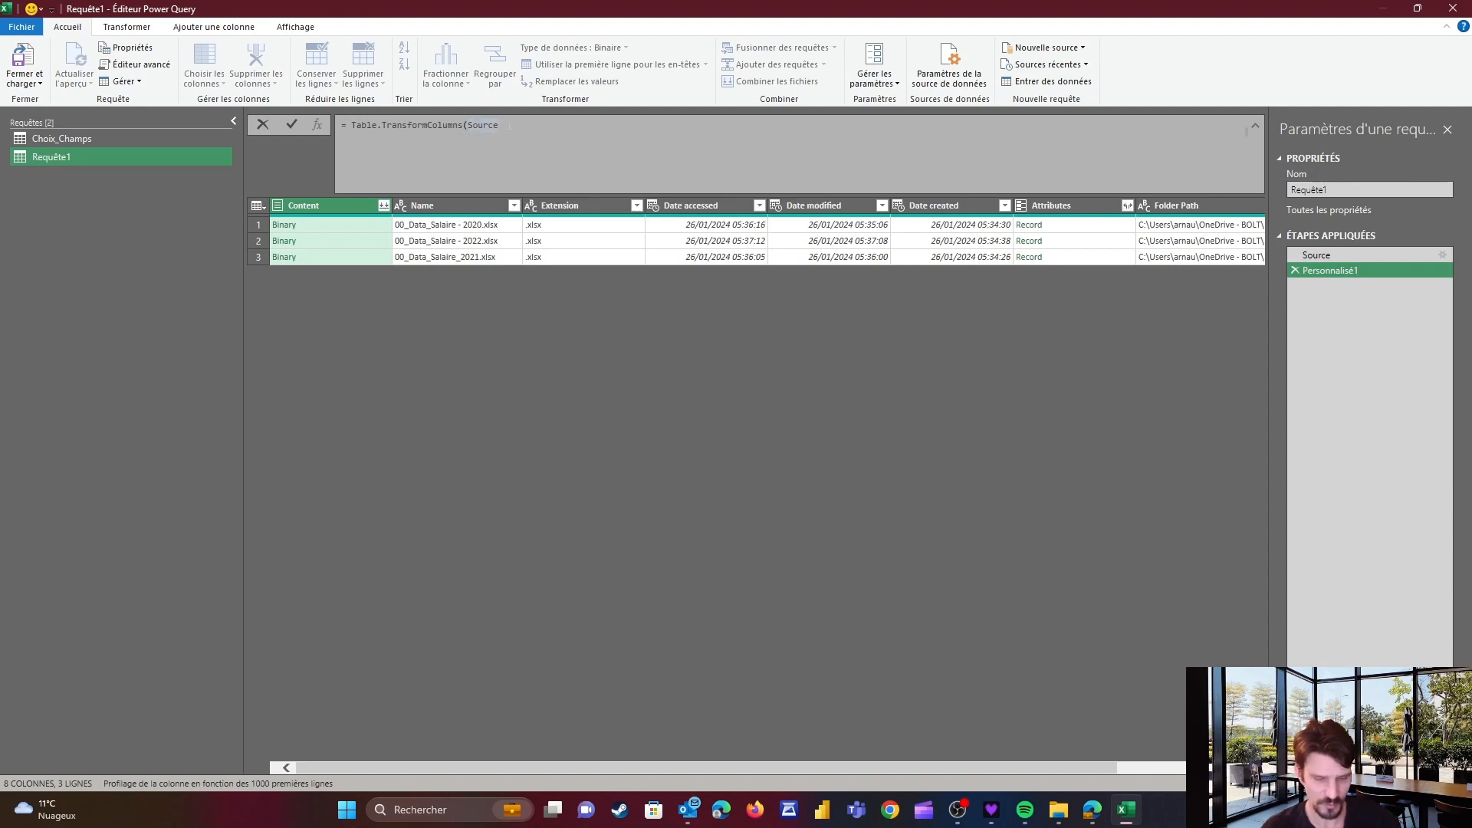
{"action": "type", "text": ","}
{"action": "key", "text": "shift+Return"}
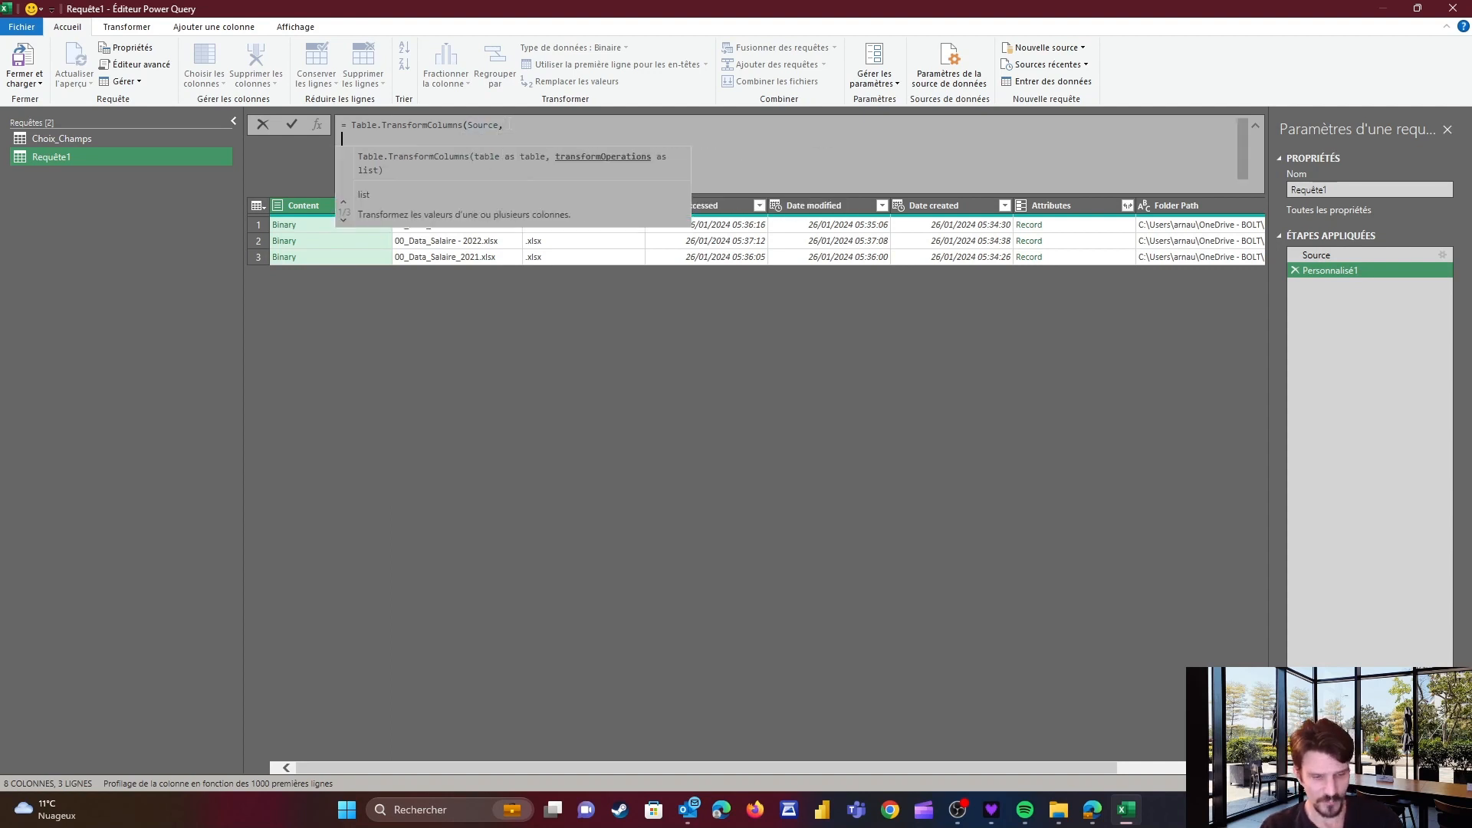
{"action": "type", "text": "{\"Con"}
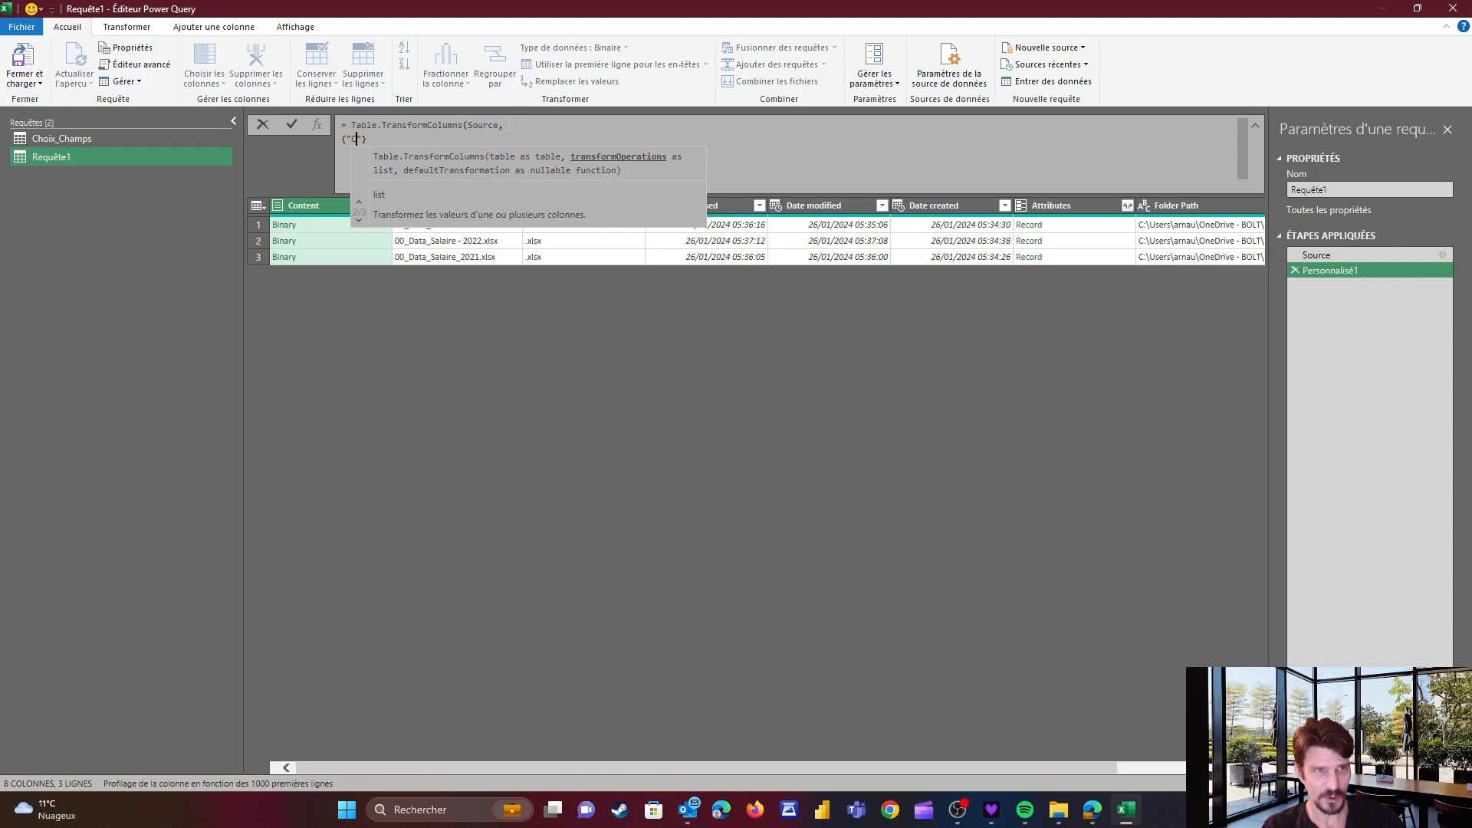
{"action": "type", "text": "tent\""}
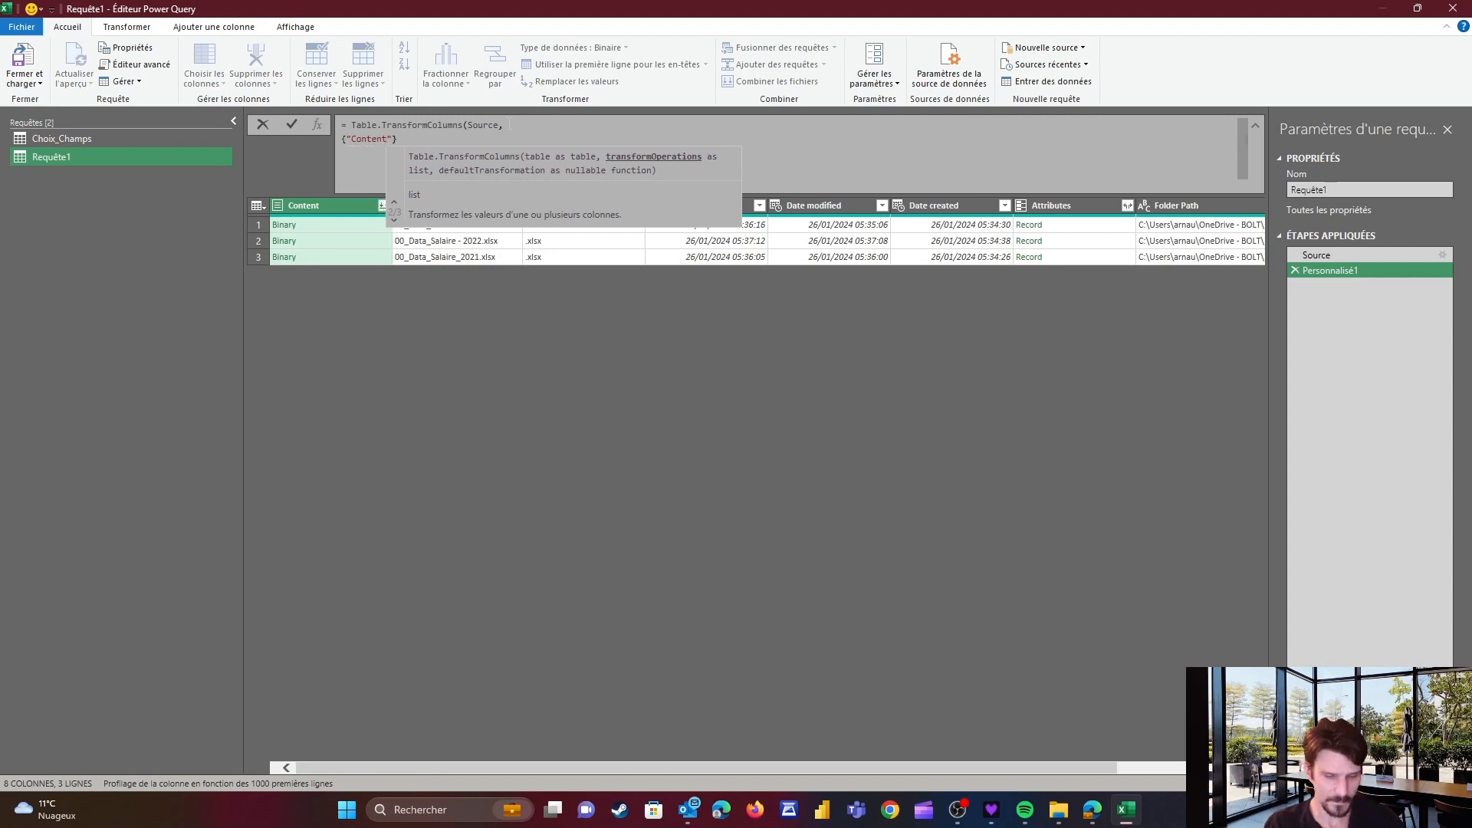
{"action": "type", "text": ", each "}
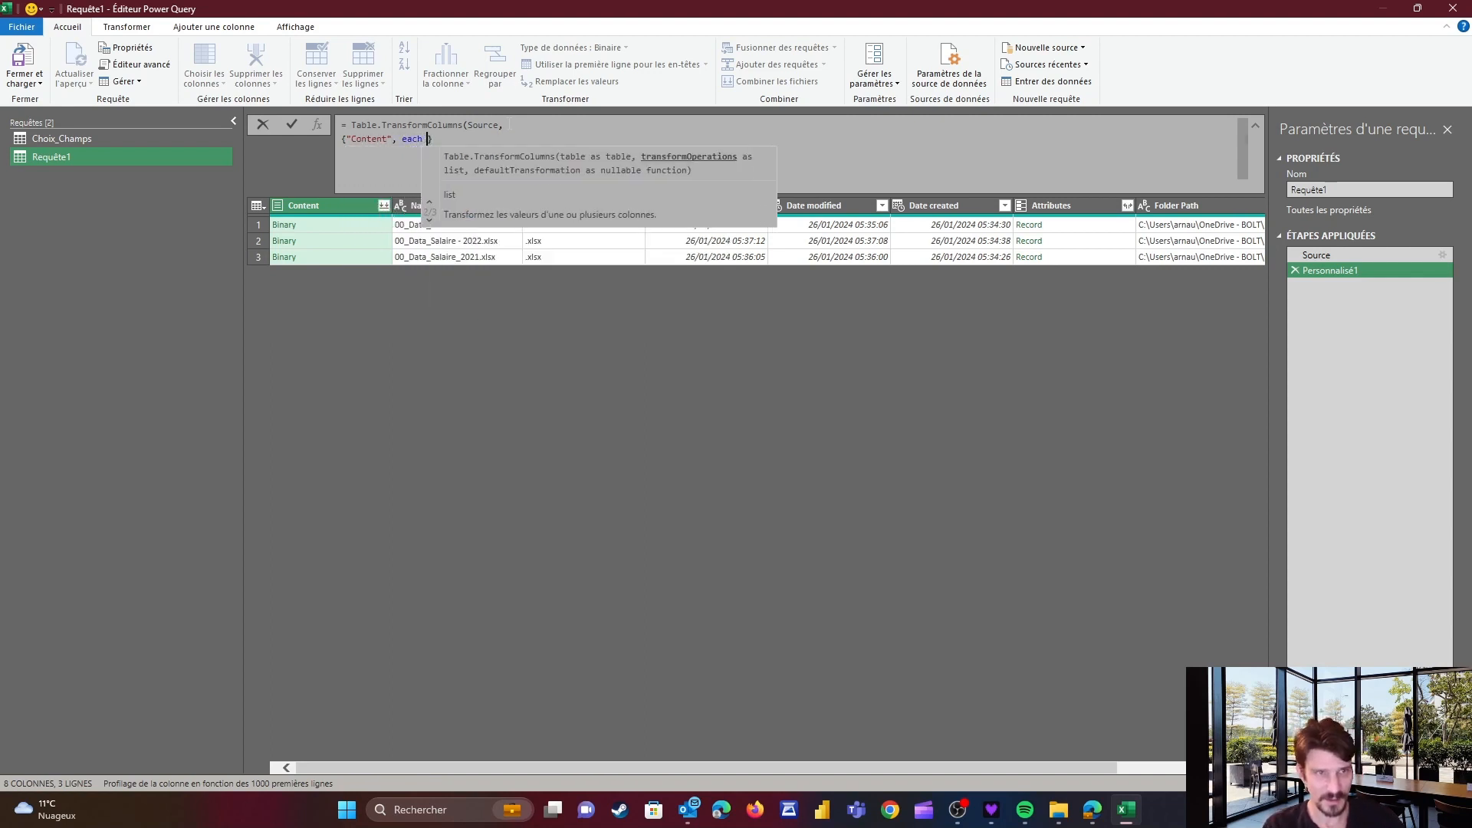
{"action": "type", "text": "Excel.W"}
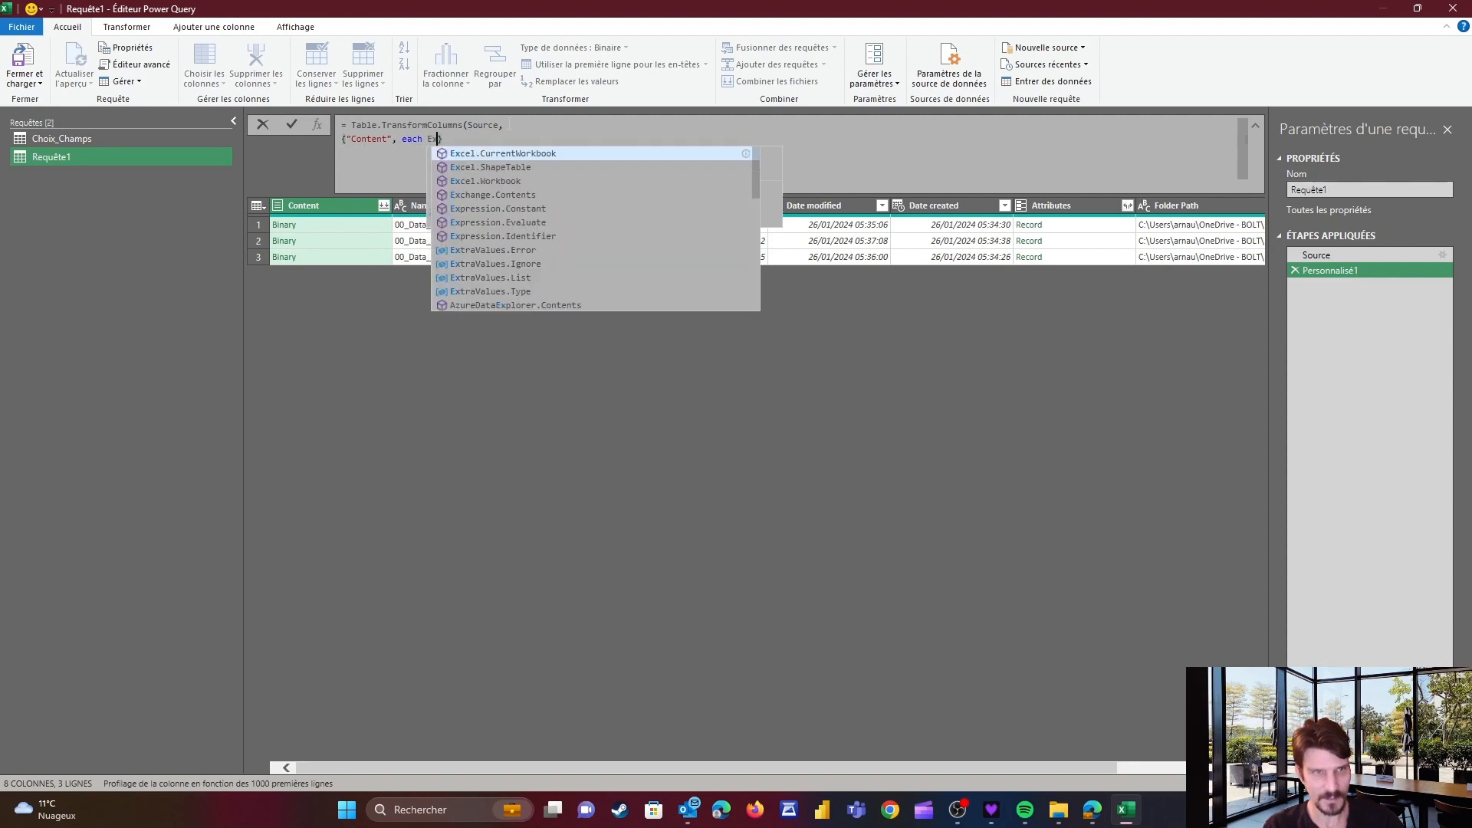
{"action": "type", "text": "ork"}
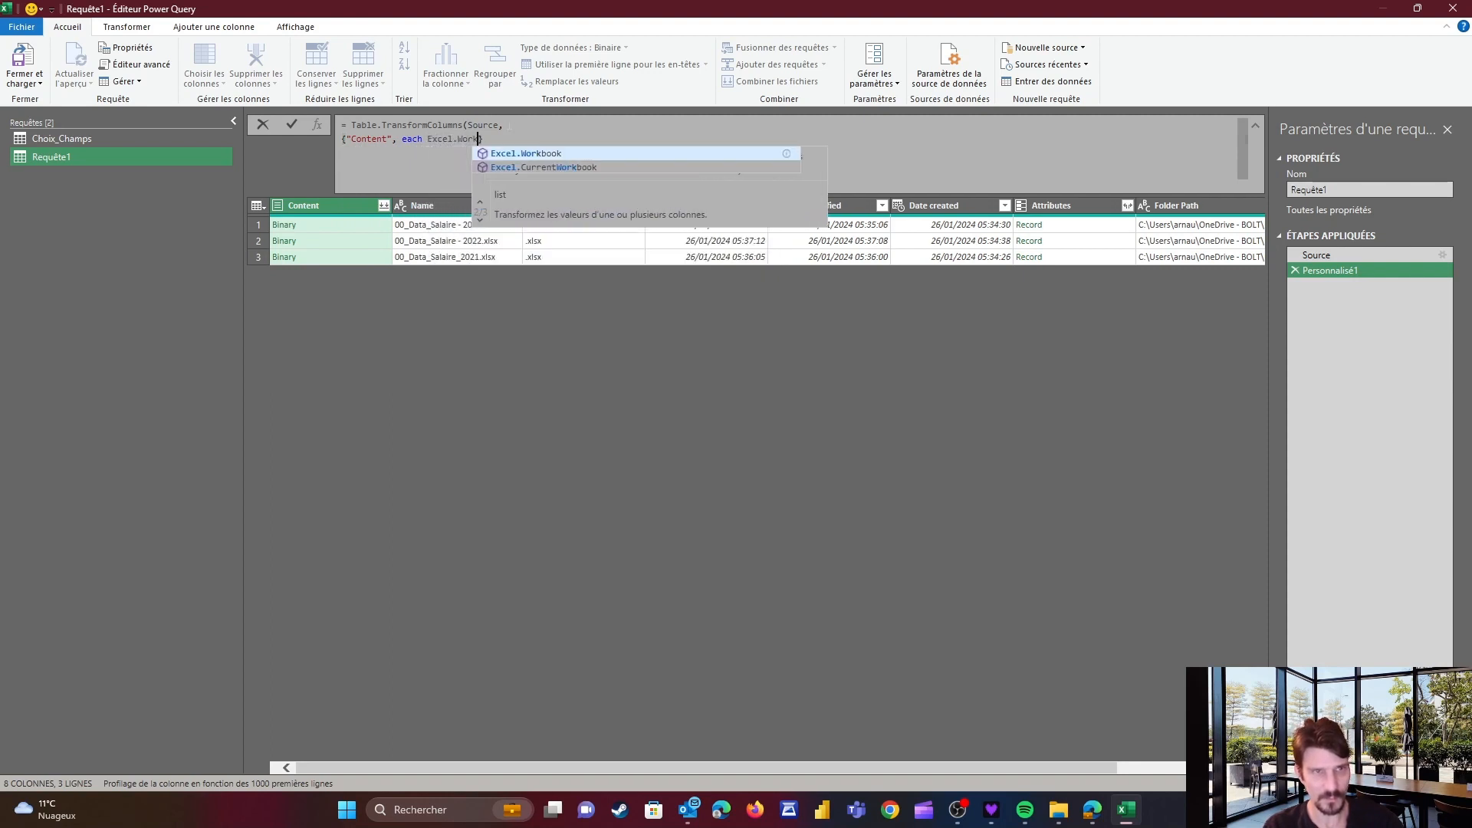
{"action": "type", "text": "book(_"}
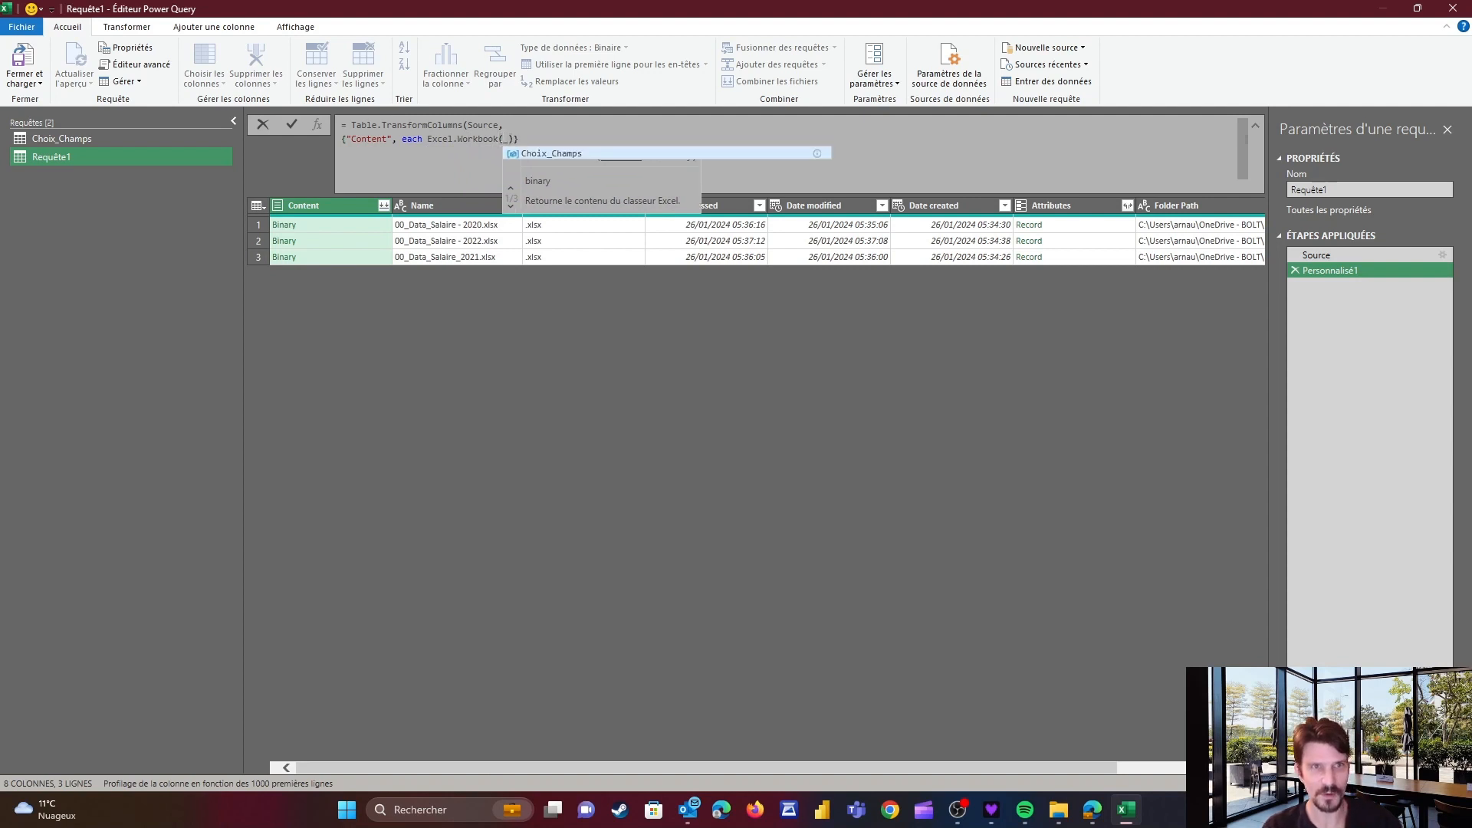
{"action": "type", "text": ", true"}
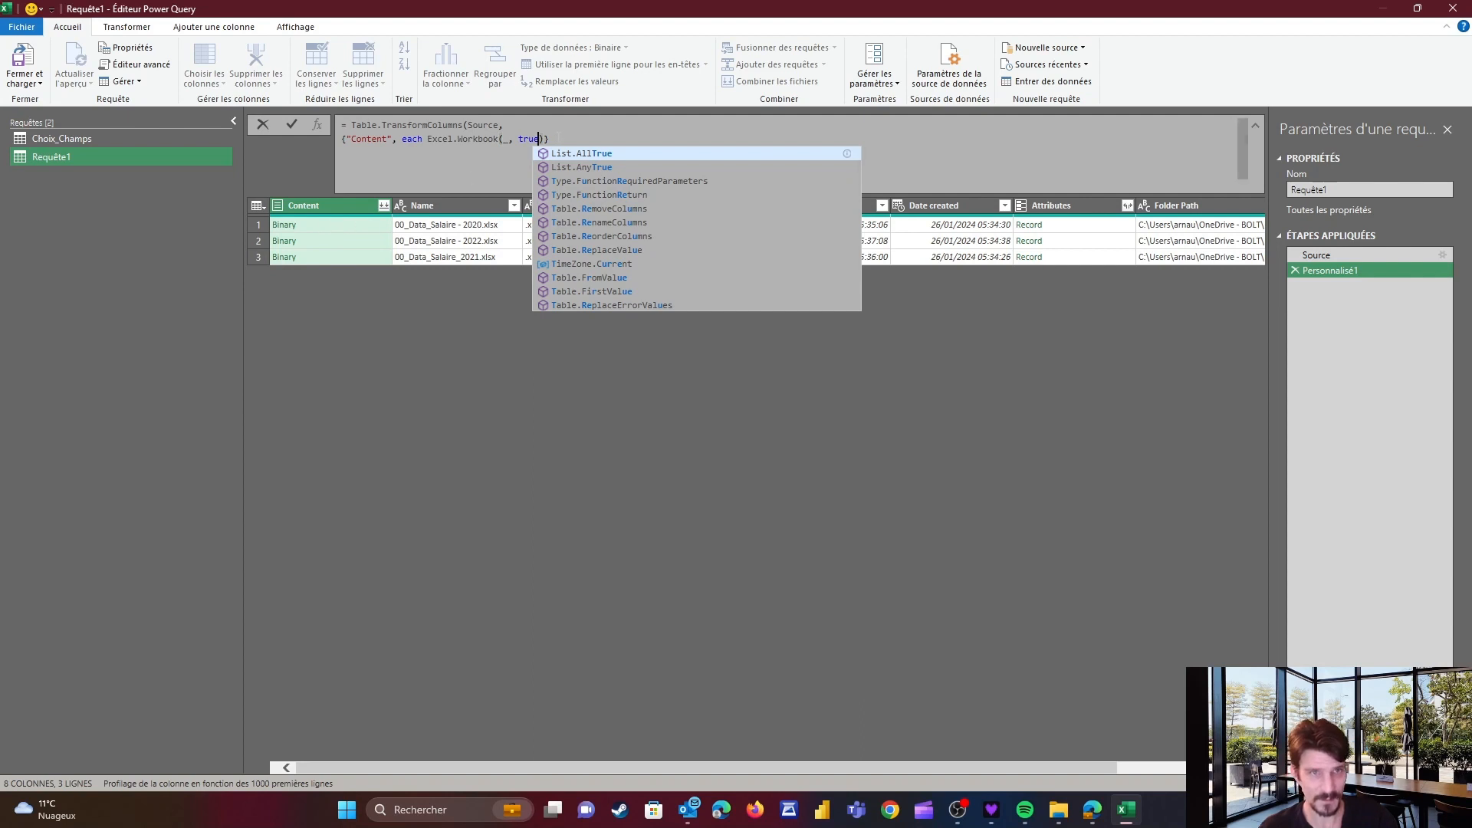
{"action": "key", "text": "Escape"}
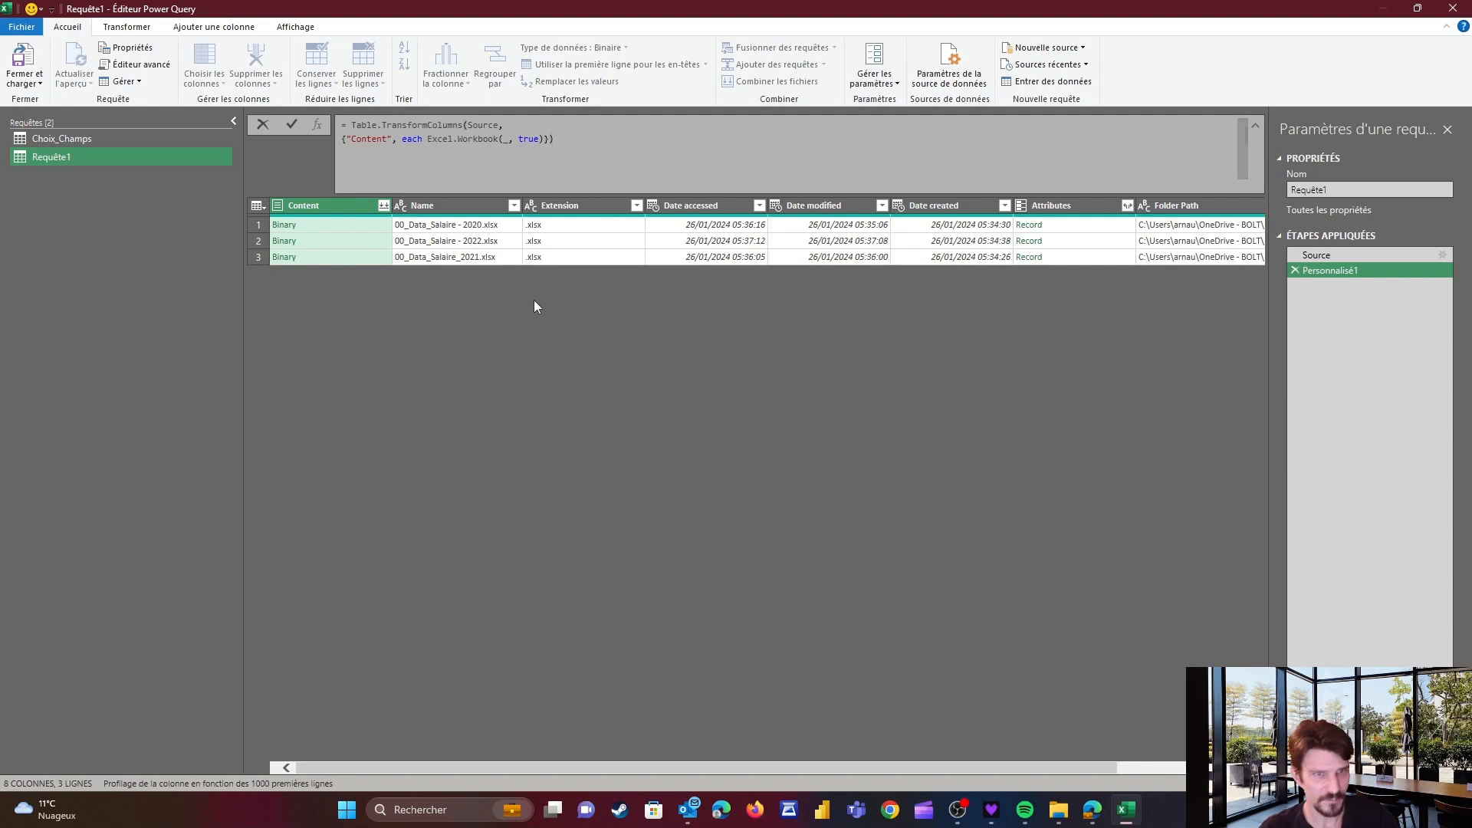
{"action": "key", "text": "Return"}
Expand all fields of the Content column without using the original column name as prefix
{"action": "left_click", "coordinate": [330, 230]}
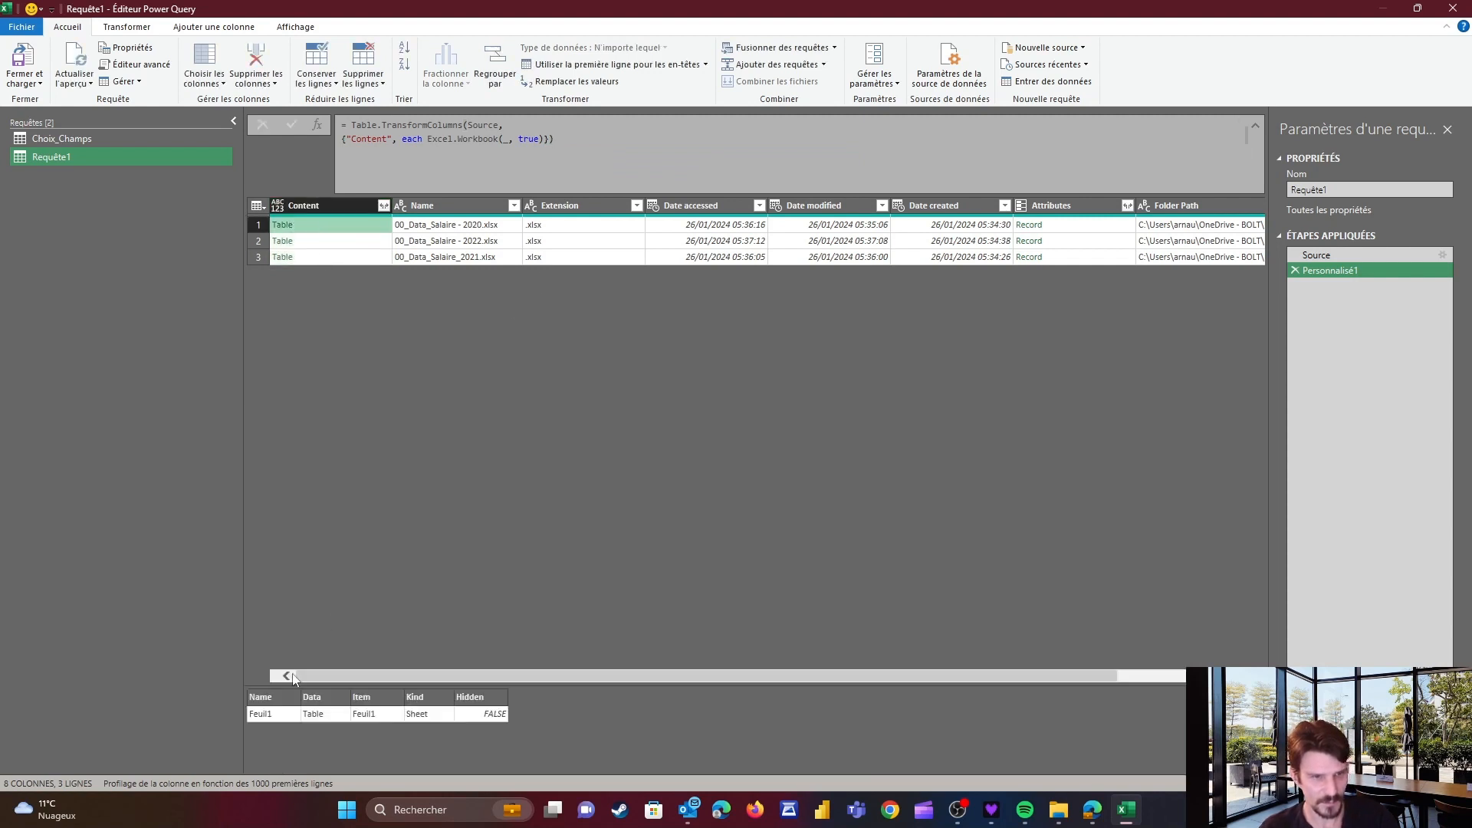
{"action": "left_click", "coordinate": [383, 206]}
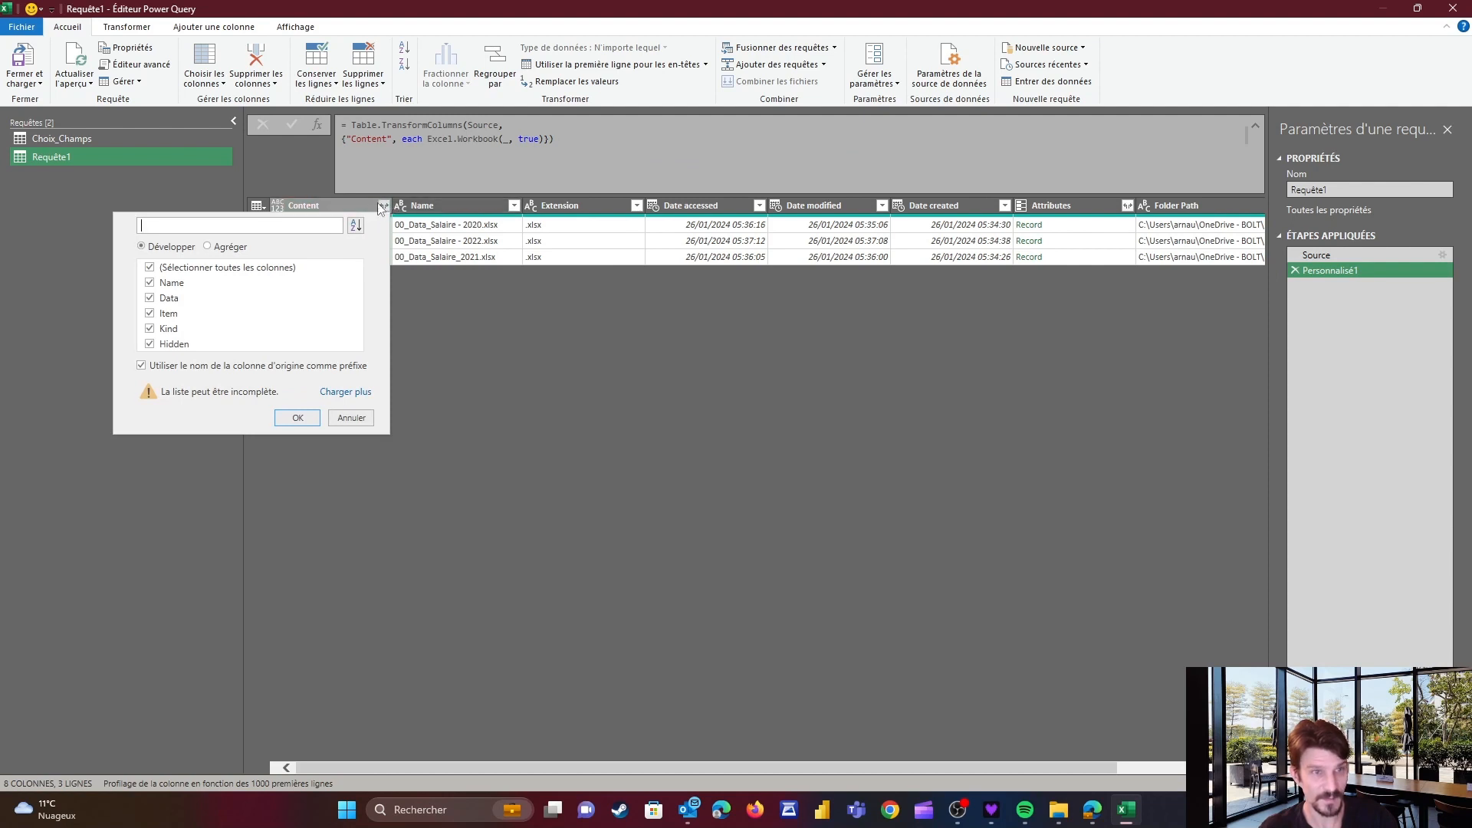
{"action": "left_click", "coordinate": [177, 365]}
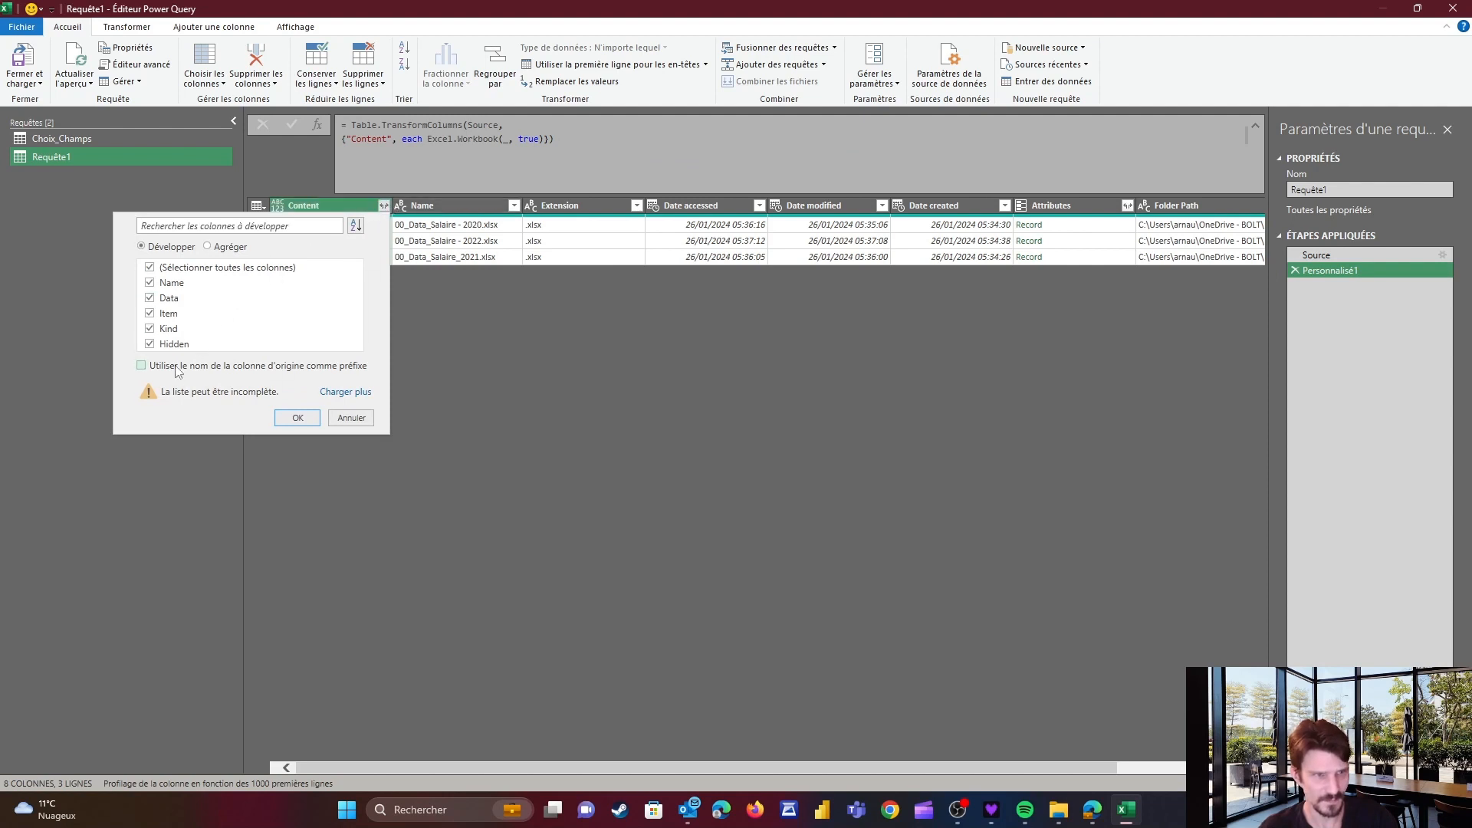
{"action": "left_click", "coordinate": [296, 419]}
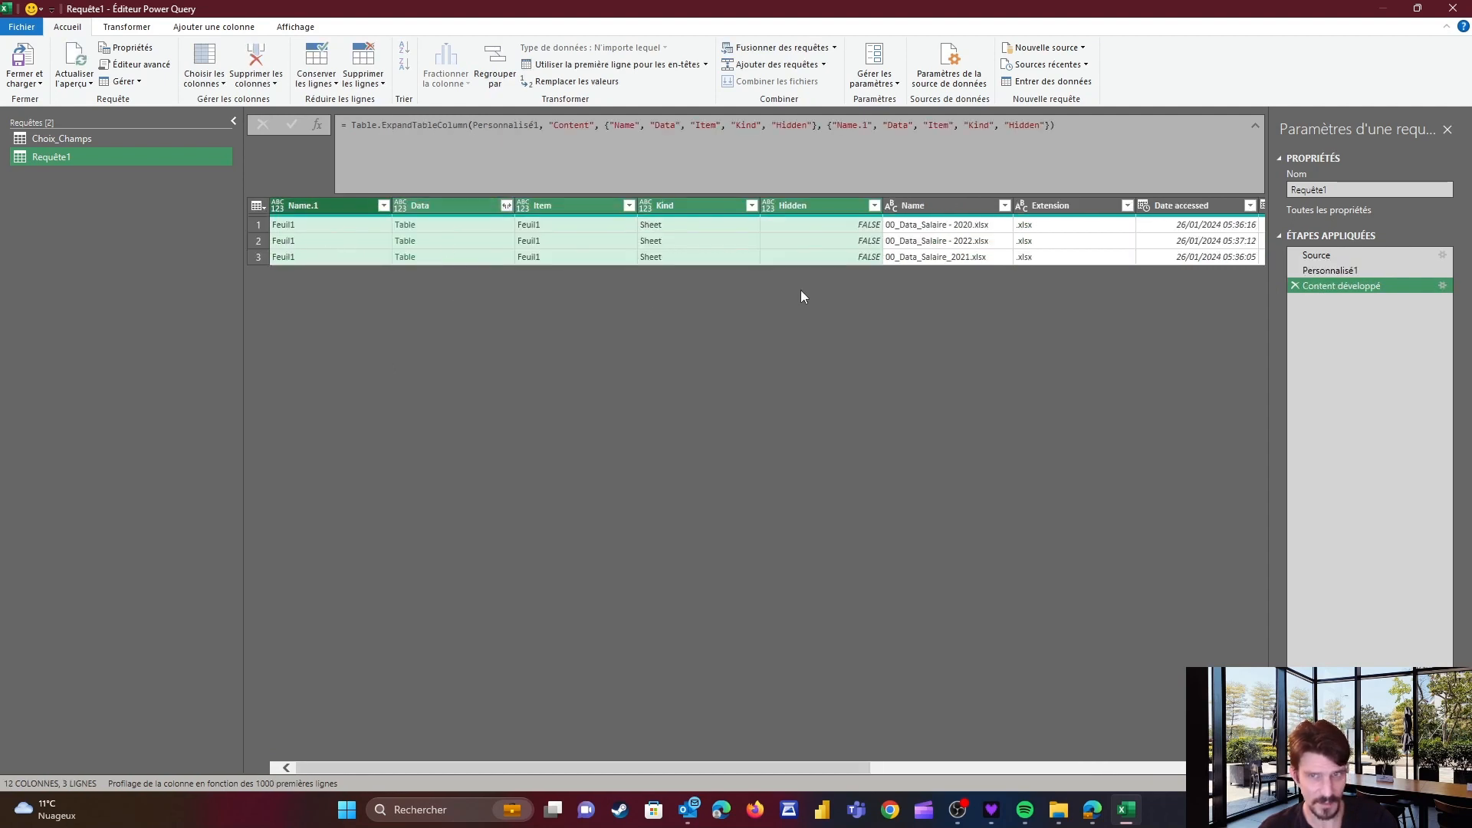
Preview the Data table of each sheet row to check each salary file's contents
{"action": "left_click", "coordinate": [459, 223]}
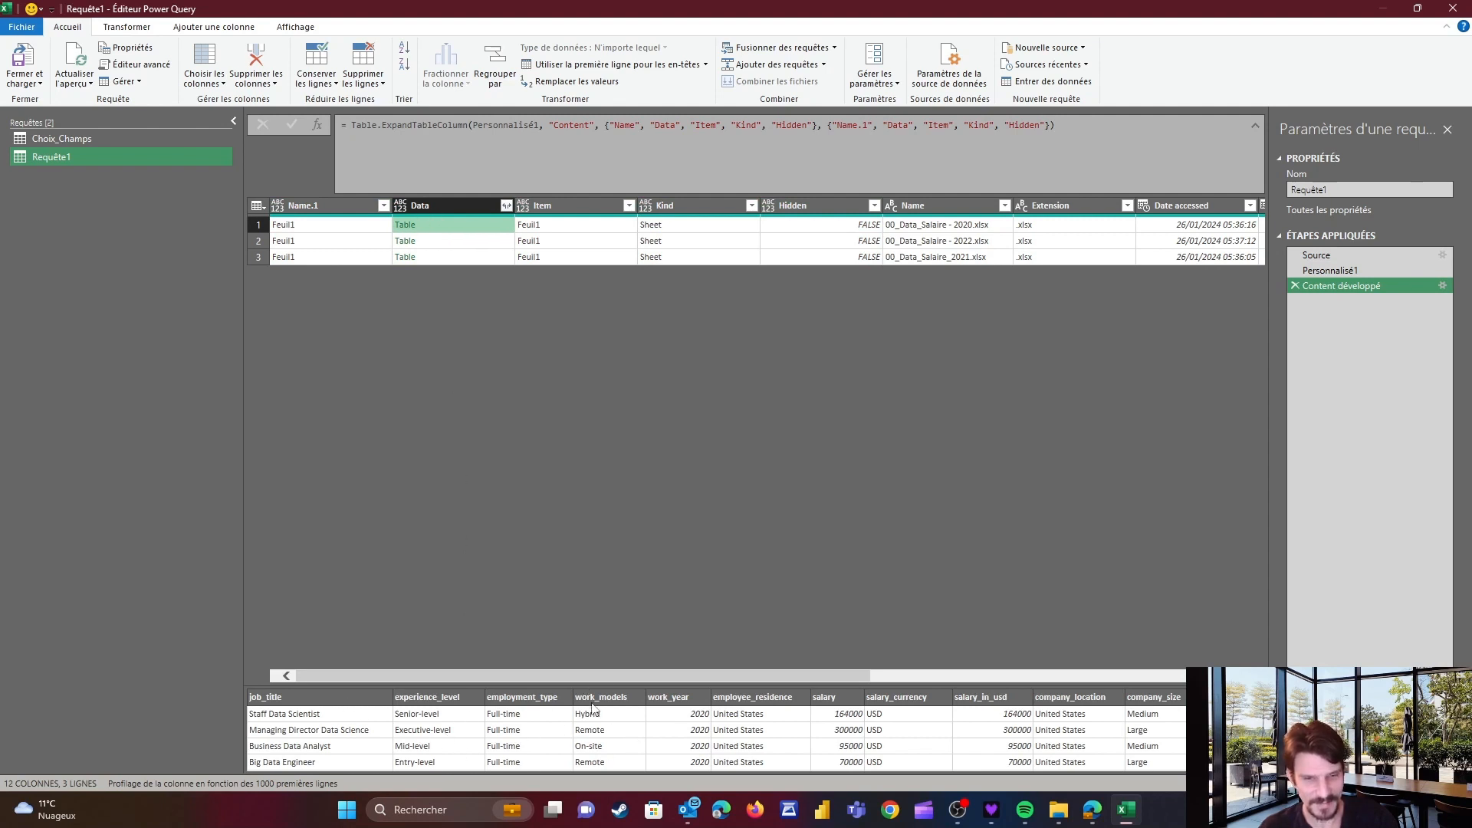
{"action": "left_click", "coordinate": [473, 242]}
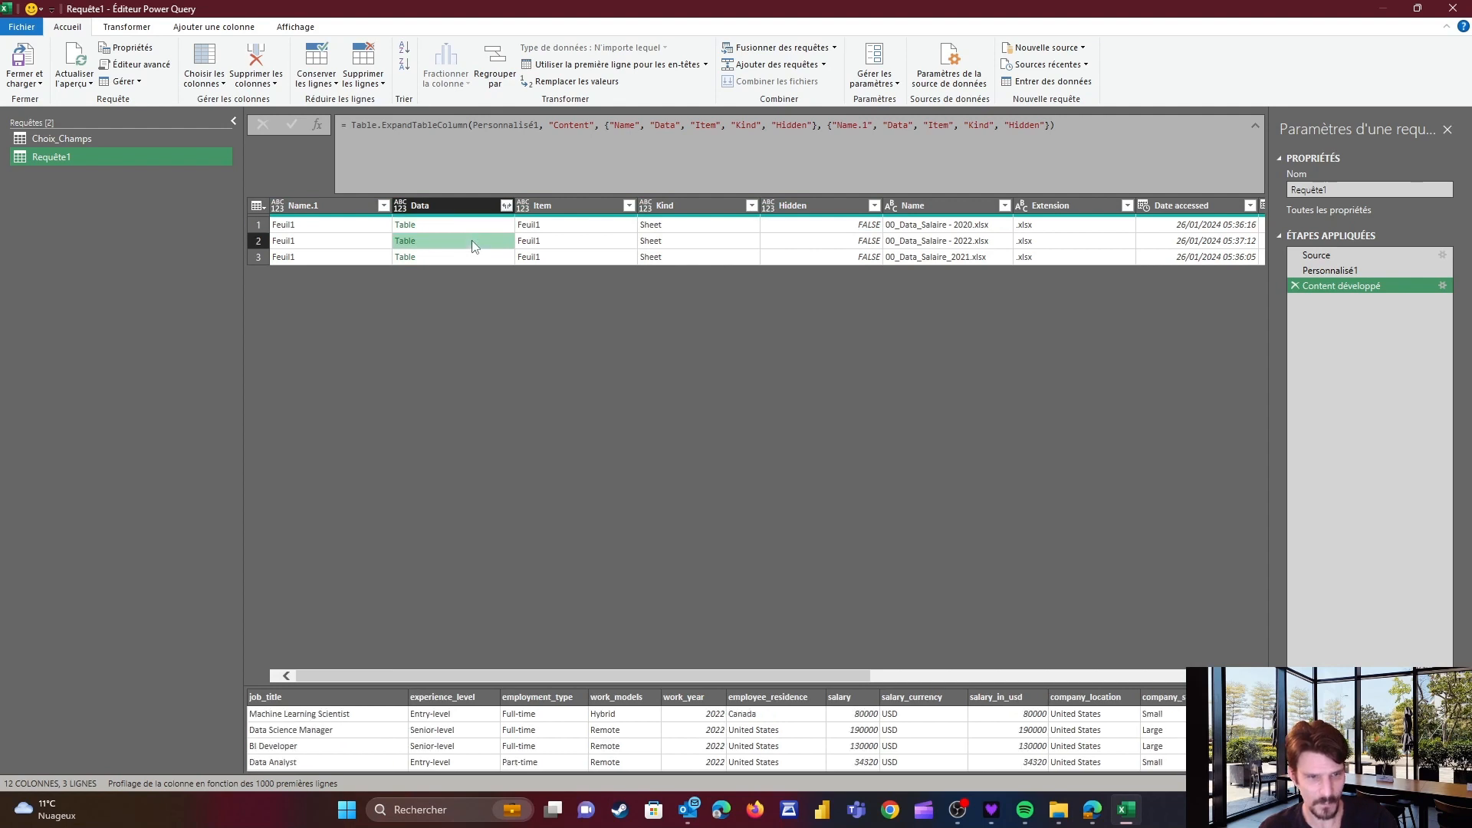
{"action": "left_click", "coordinate": [471, 257]}
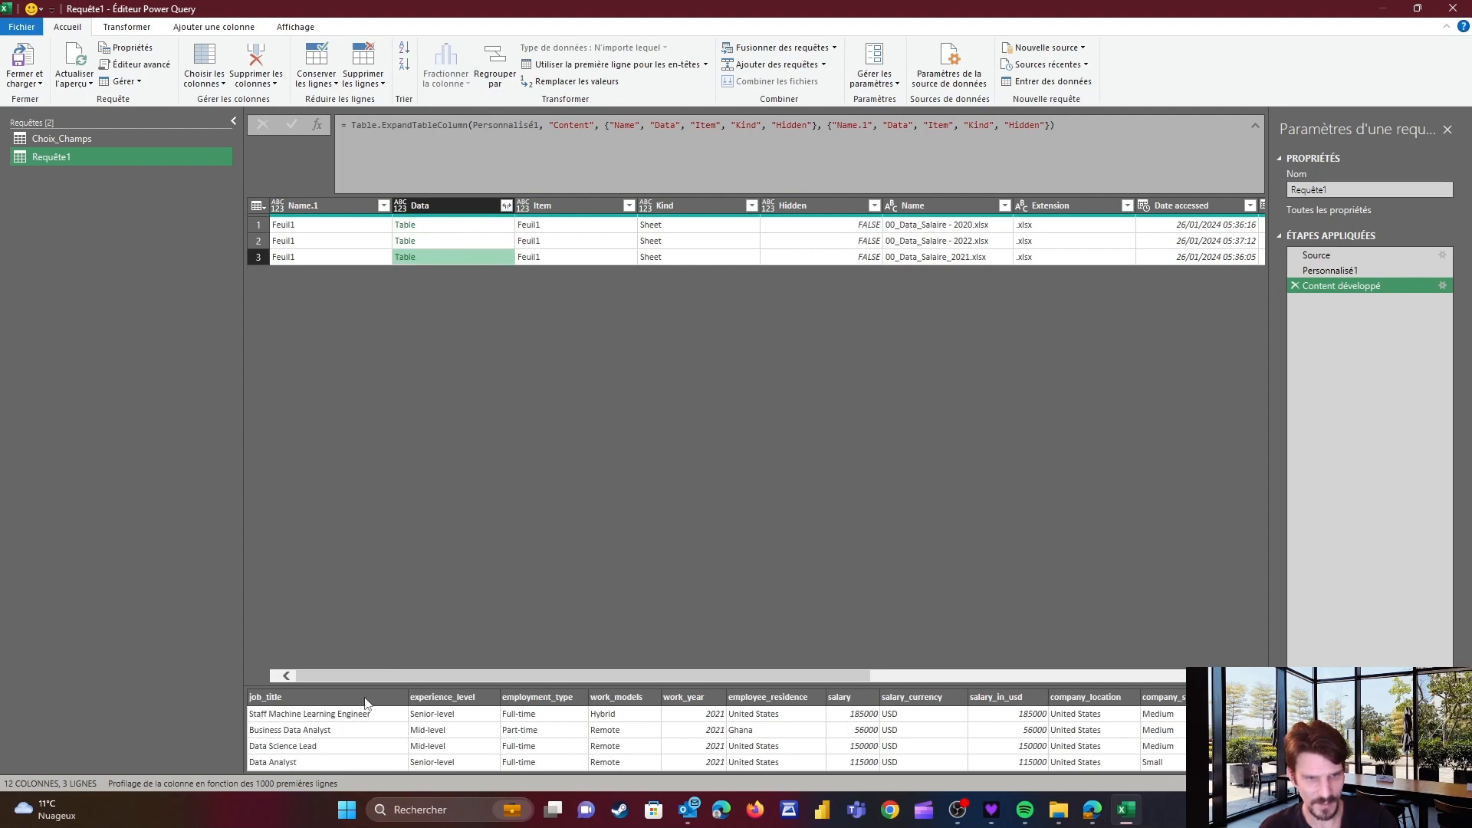
{"action": "left_click", "coordinate": [463, 225]}
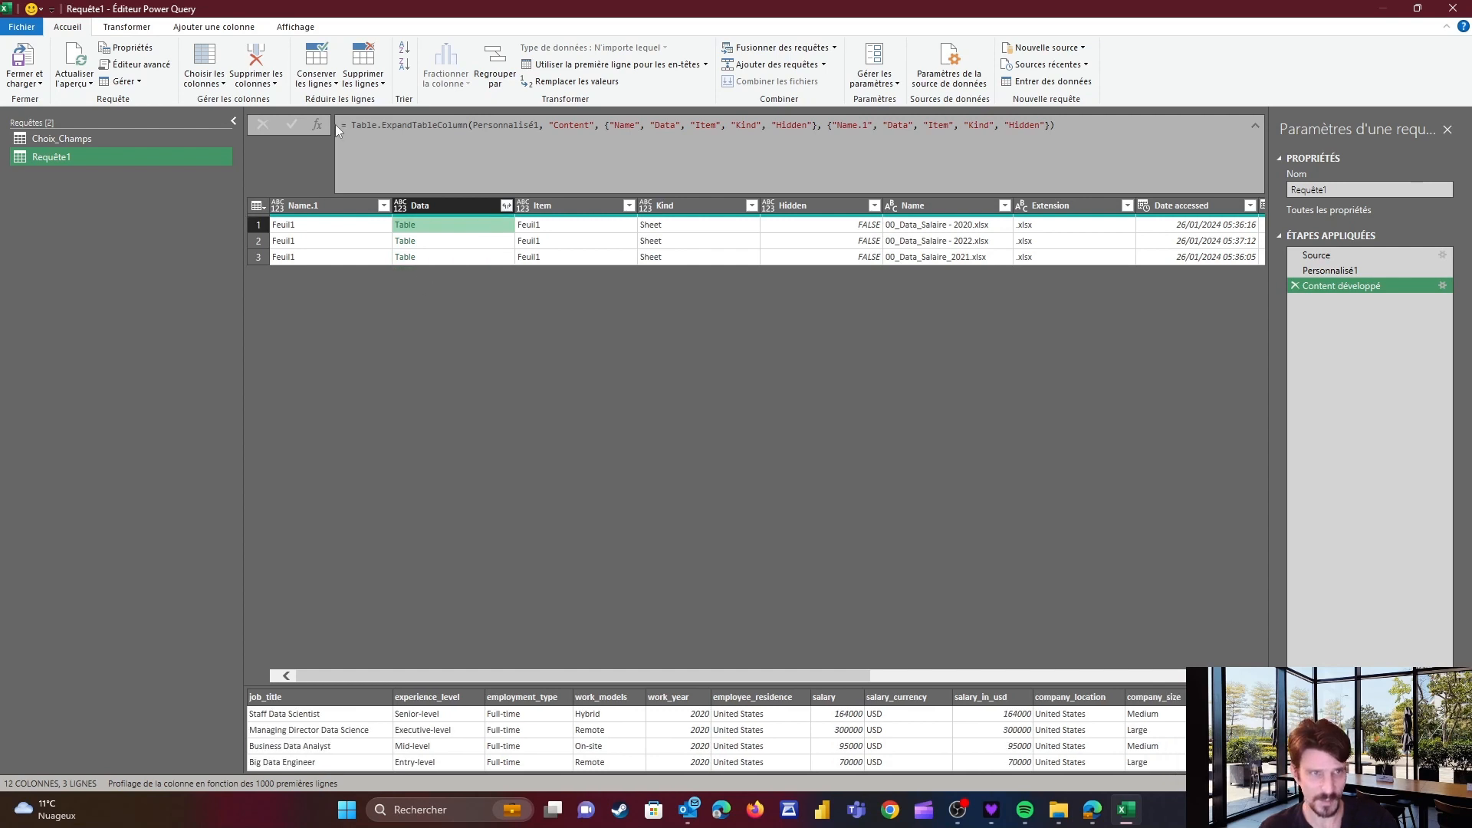
{"action": "left_click", "coordinate": [463, 257]}
{"action": "left_click", "coordinate": [464, 225]}
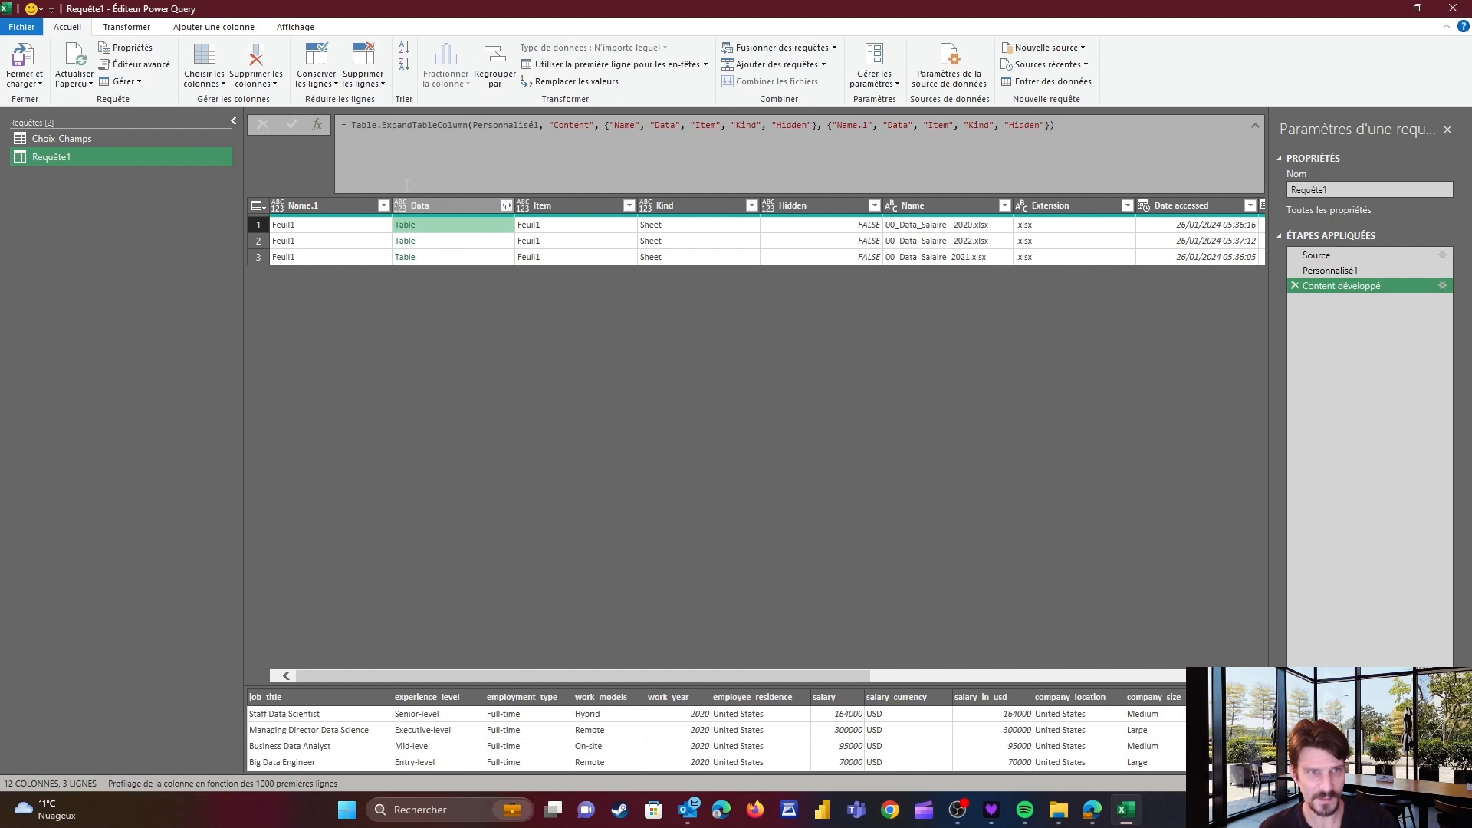
Add a custom step Table.Combine(#"Content développé"[Data]) to stack all the files' data tables
{"action": "left_click", "coordinate": [317, 124]}
{"action": "left_click", "coordinate": [351, 126]}
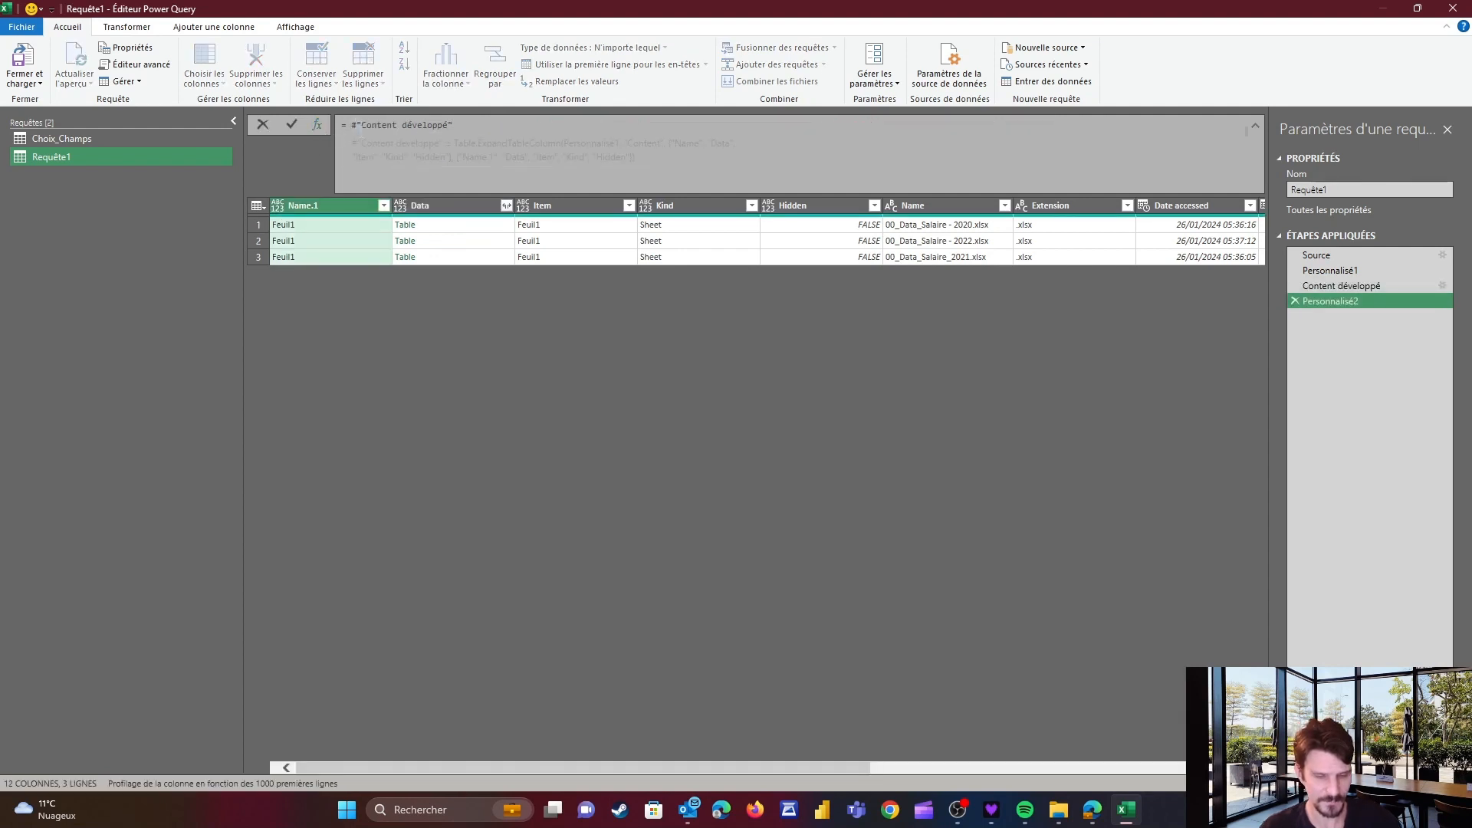
{"action": "type", "text": "Table."}
{"action": "type", "text": "Combine("}
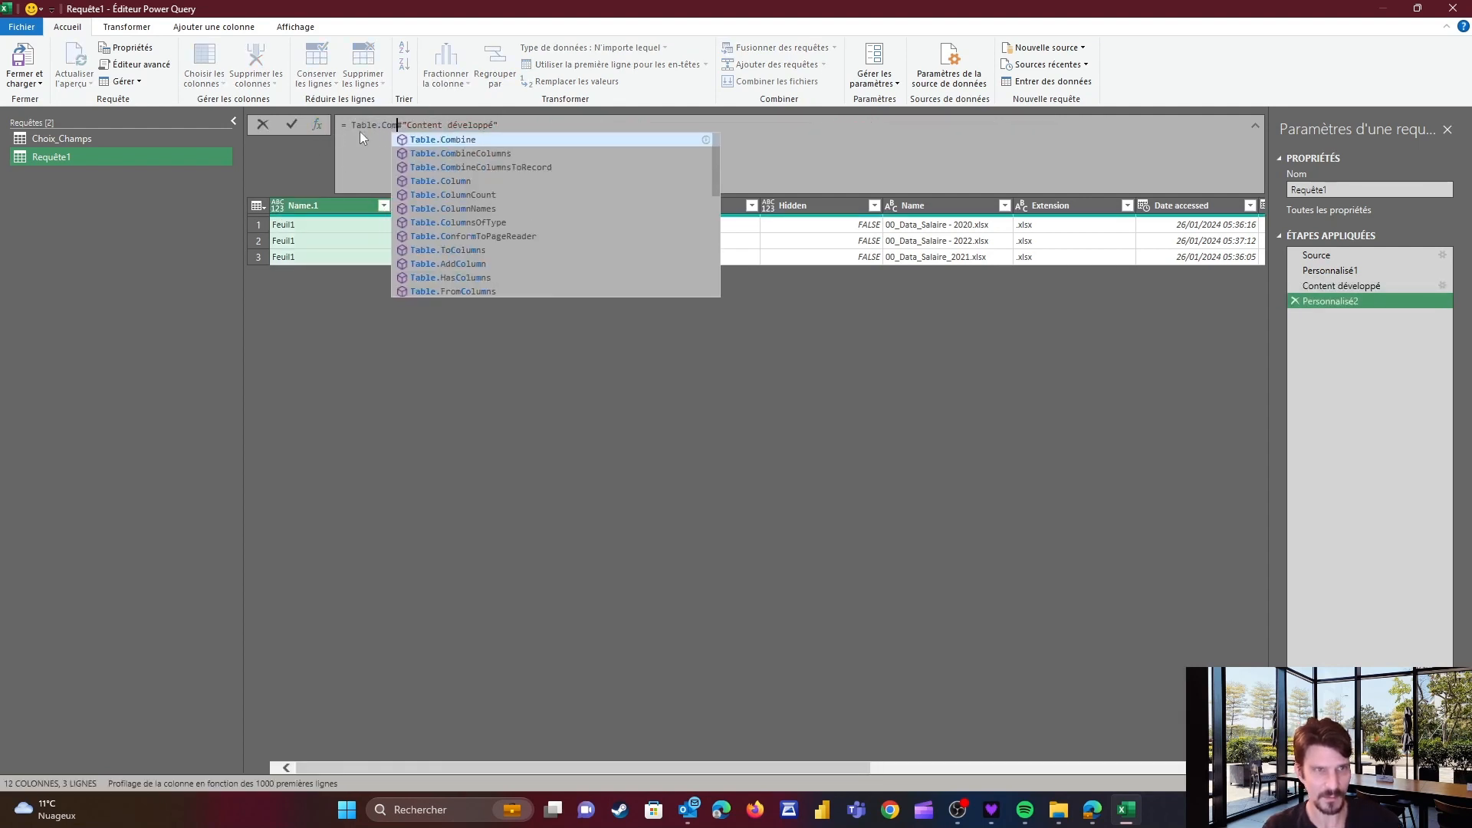
{"action": "key", "text": "End"}
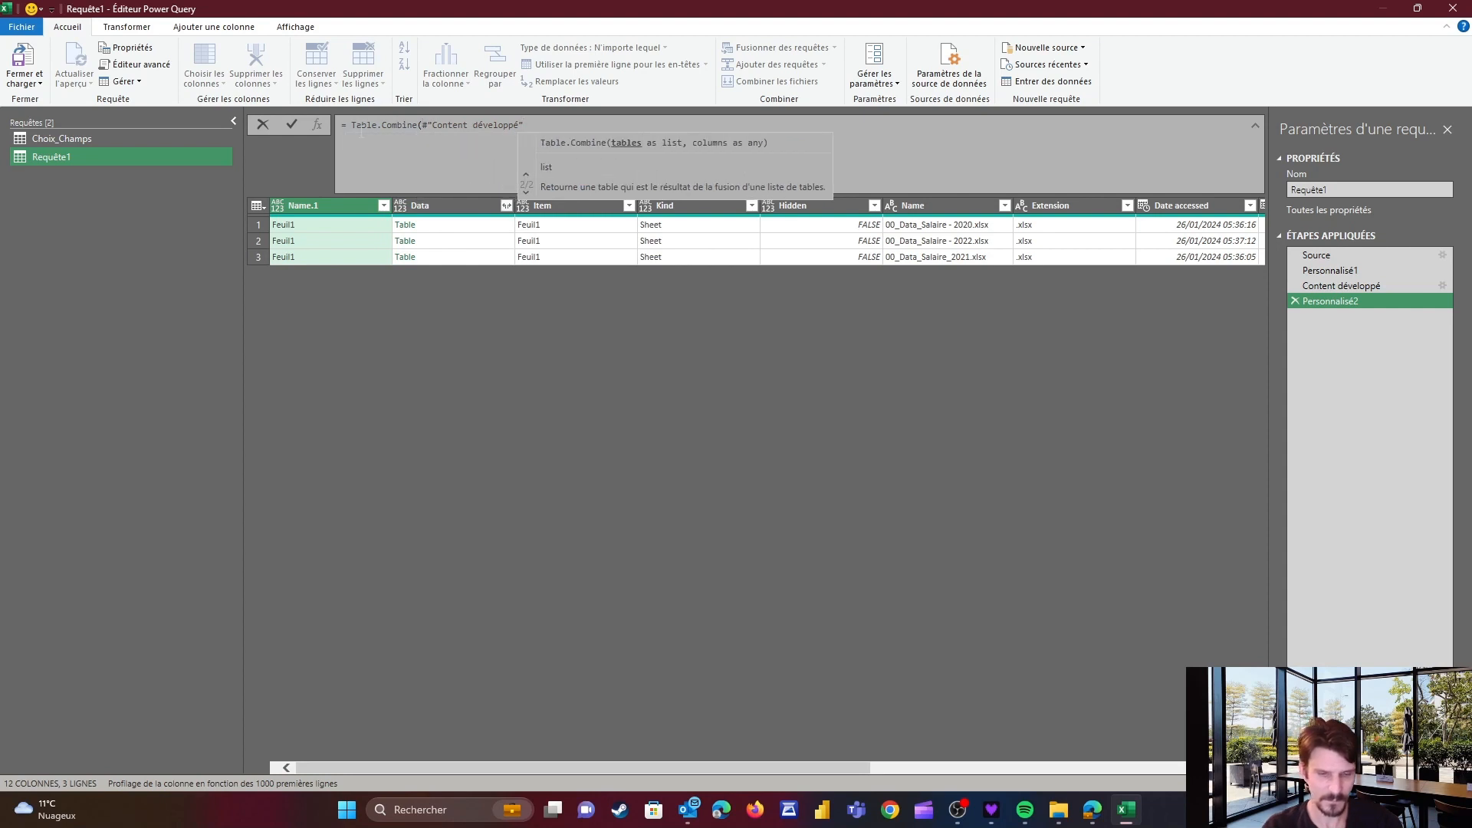
{"action": "type", "text": "[Data]"}
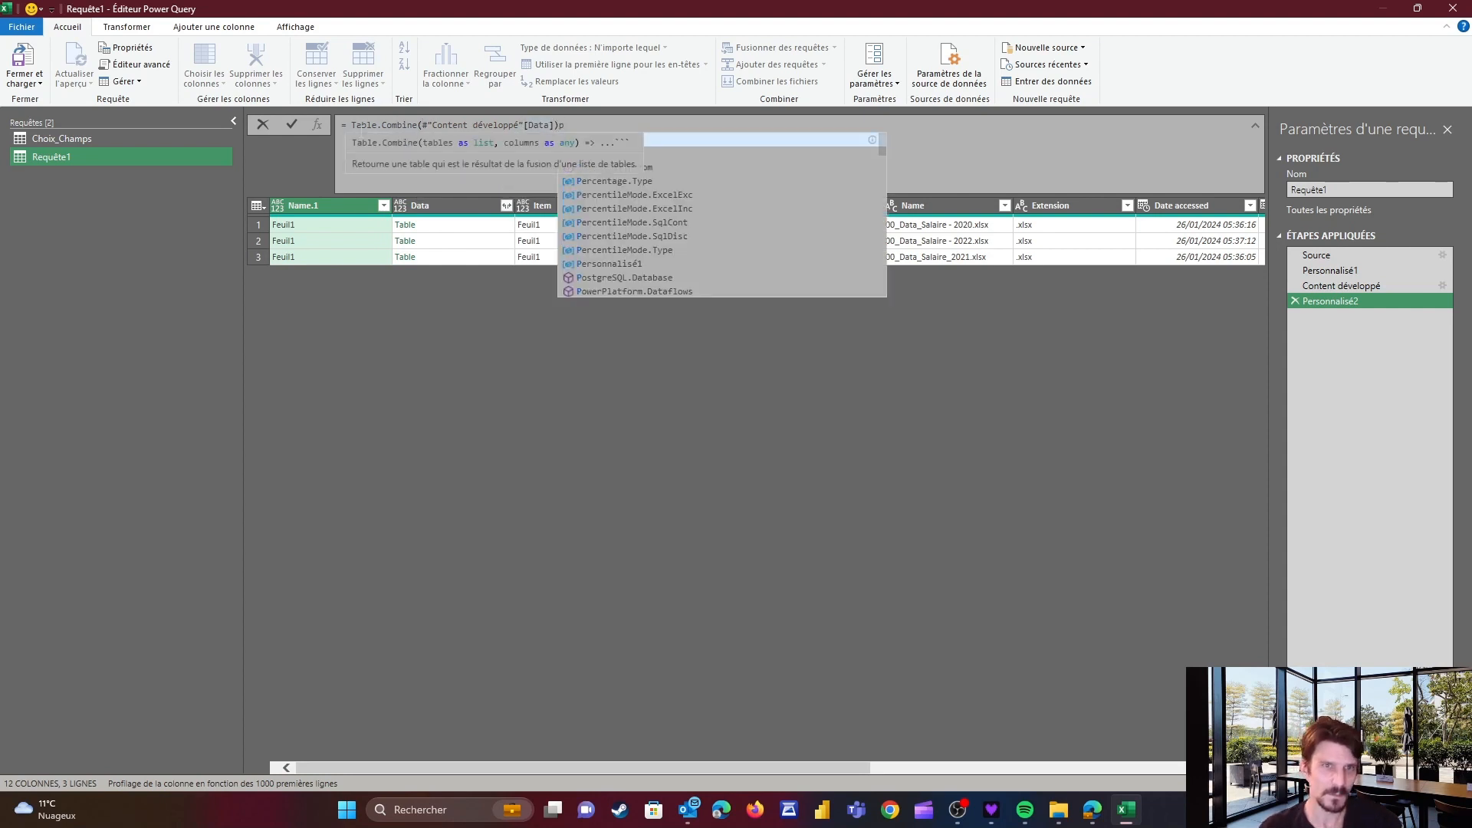
{"action": "type", "text": ")"}
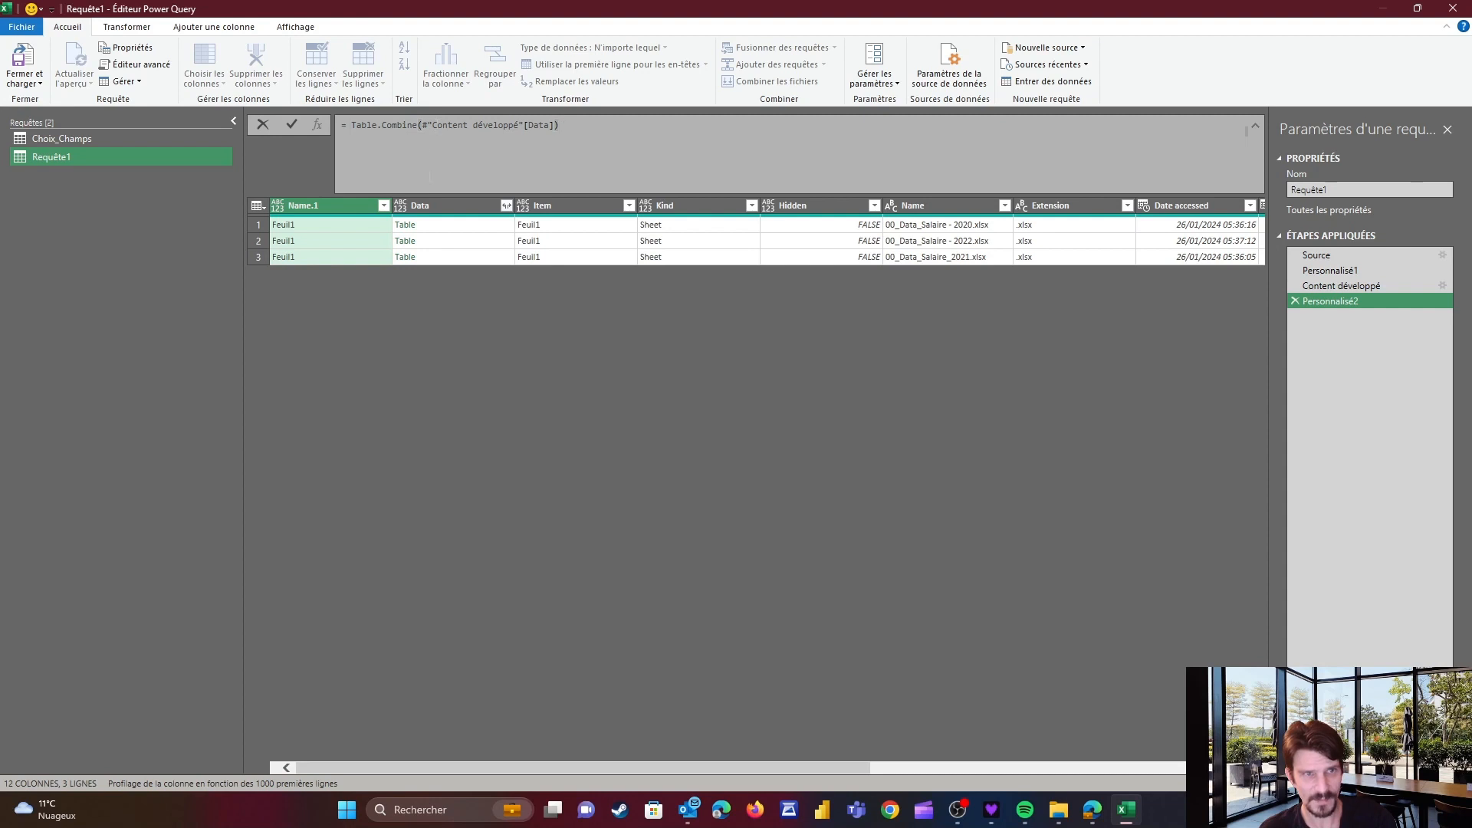
{"action": "left_click_drag", "start_coordinate": [432, 125], "coordinate": [553, 124]}
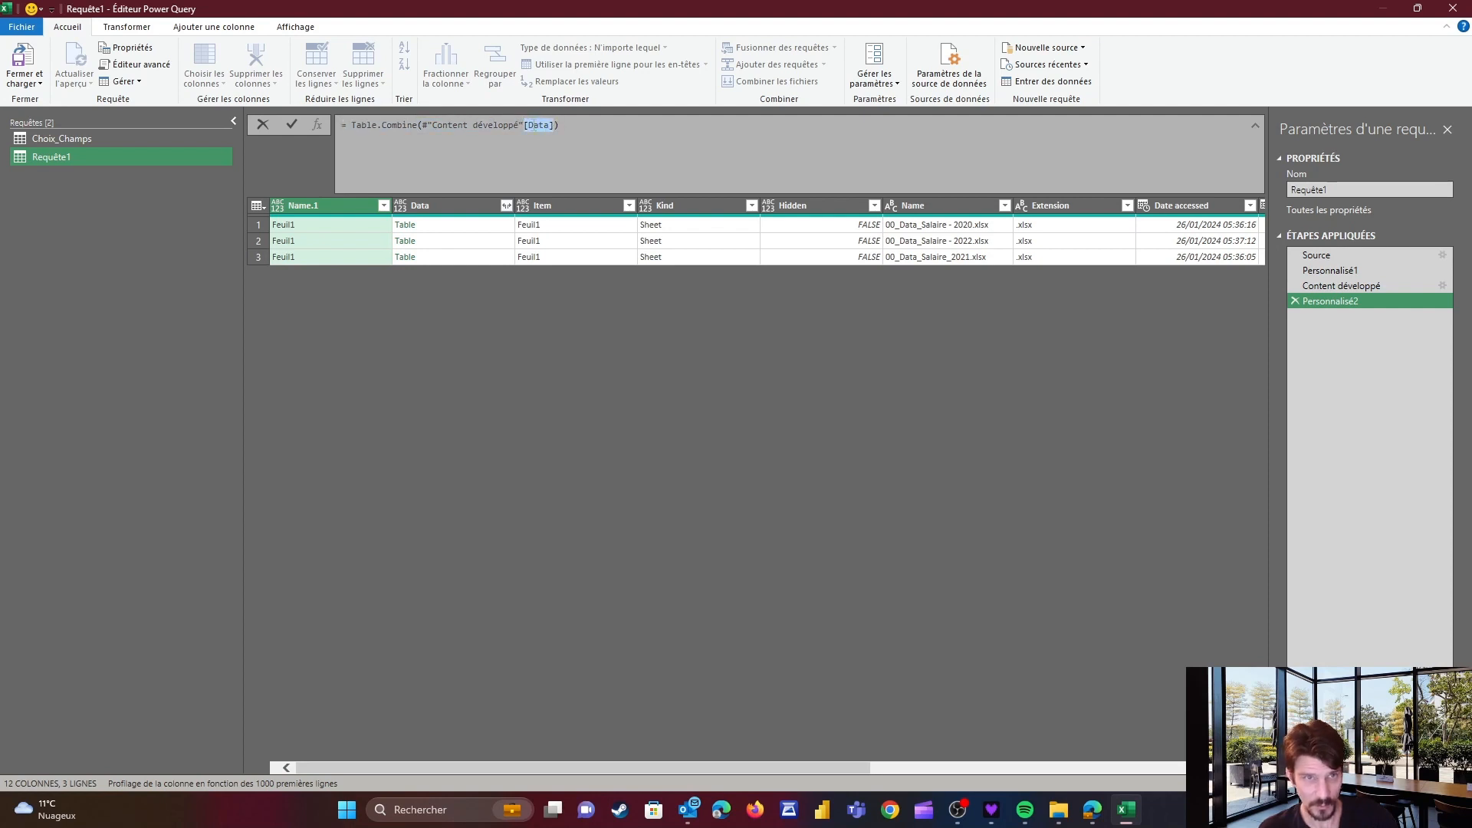
{"action": "key", "text": "Return"}
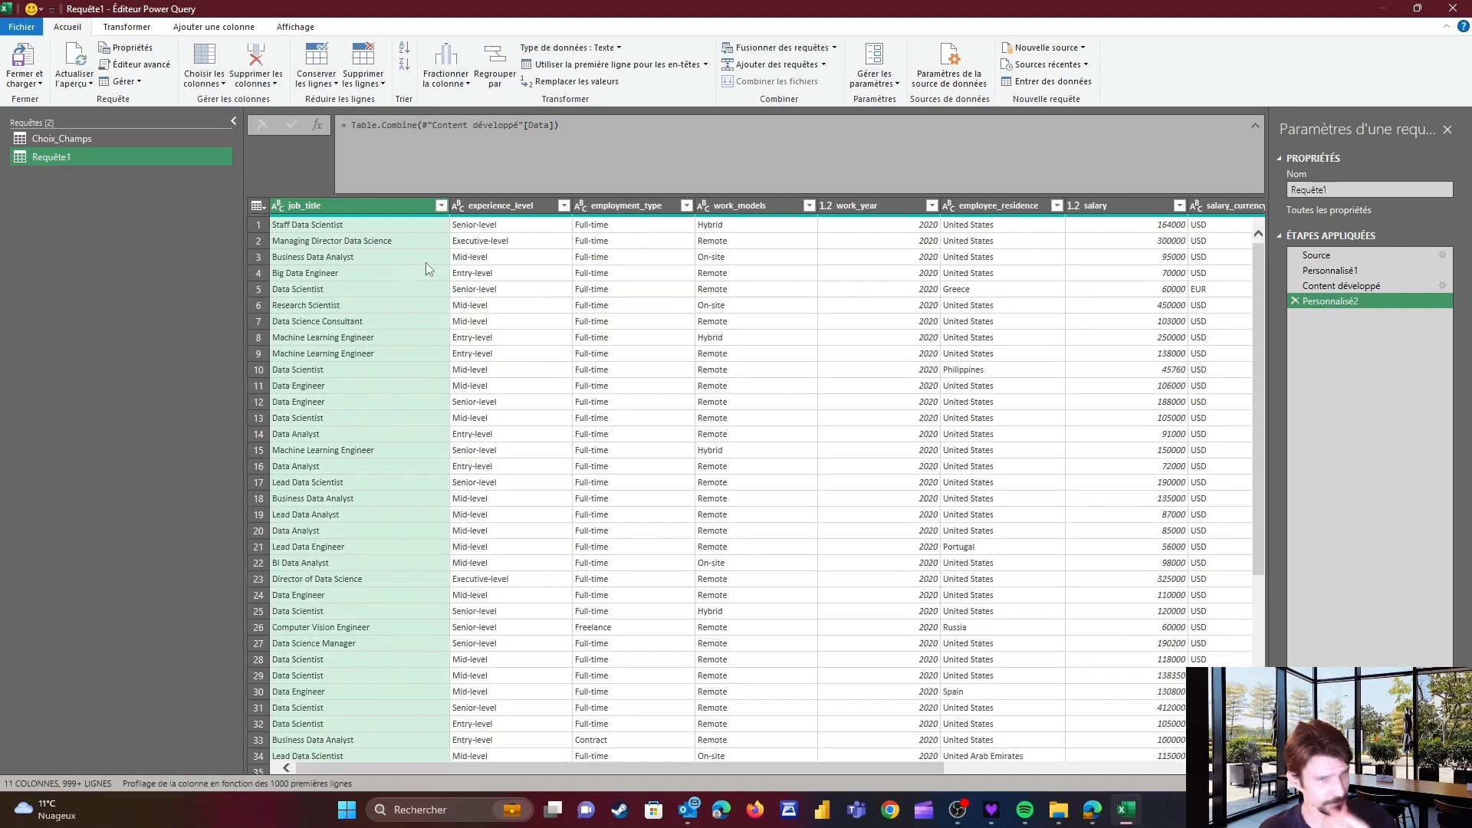
Inspect the combined rows and the values listed in the work_year filter
{"action": "scroll", "coordinate": [475, 269], "scroll_direction": "down", "scroll_amount": 15}
{"action": "scroll", "coordinate": [515, 285], "scroll_direction": "up", "scroll_amount": 7}
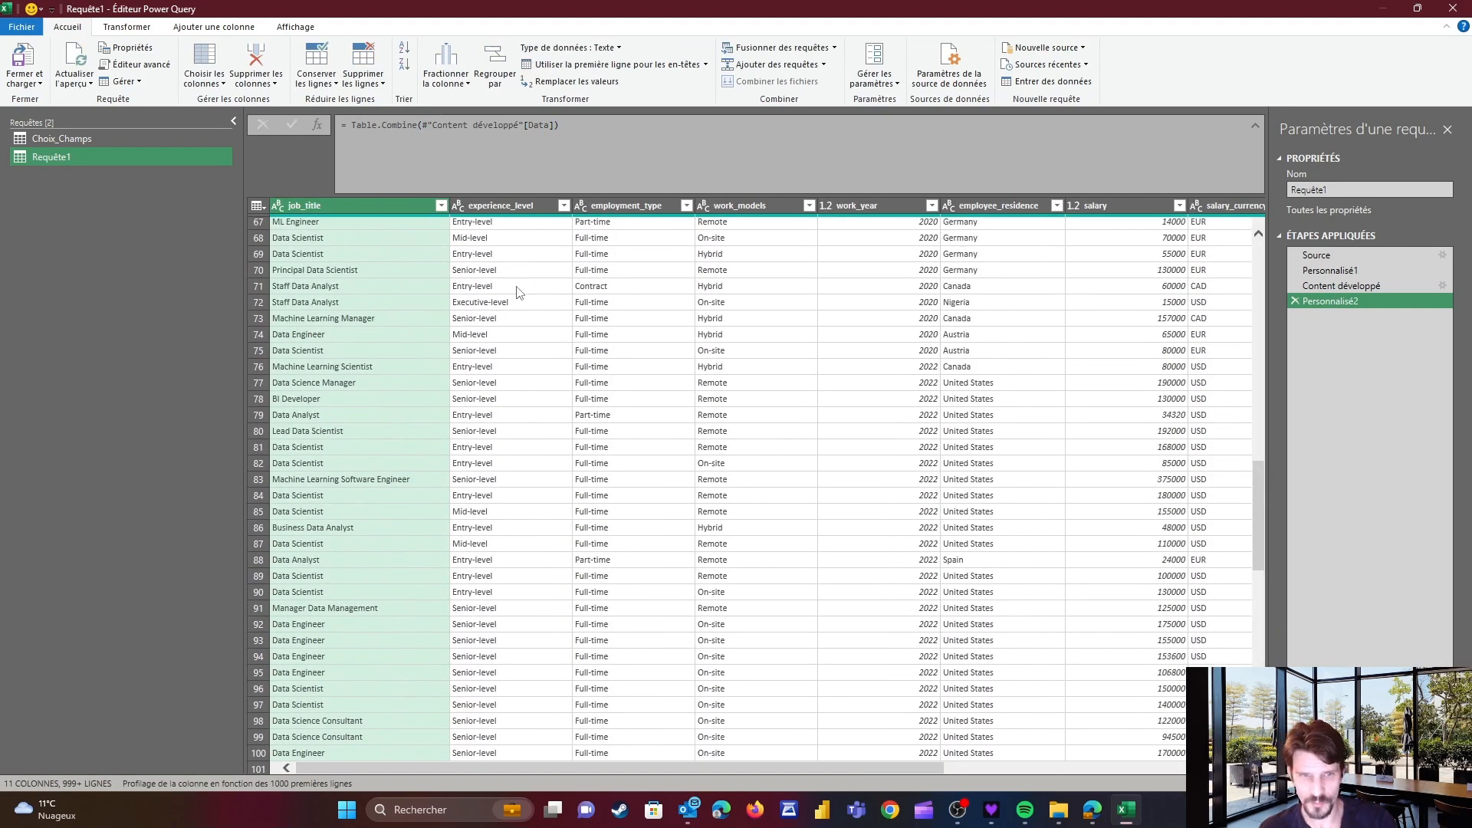
{"action": "left_click", "coordinate": [926, 207]}
{"action": "left_click", "coordinate": [930, 206]}
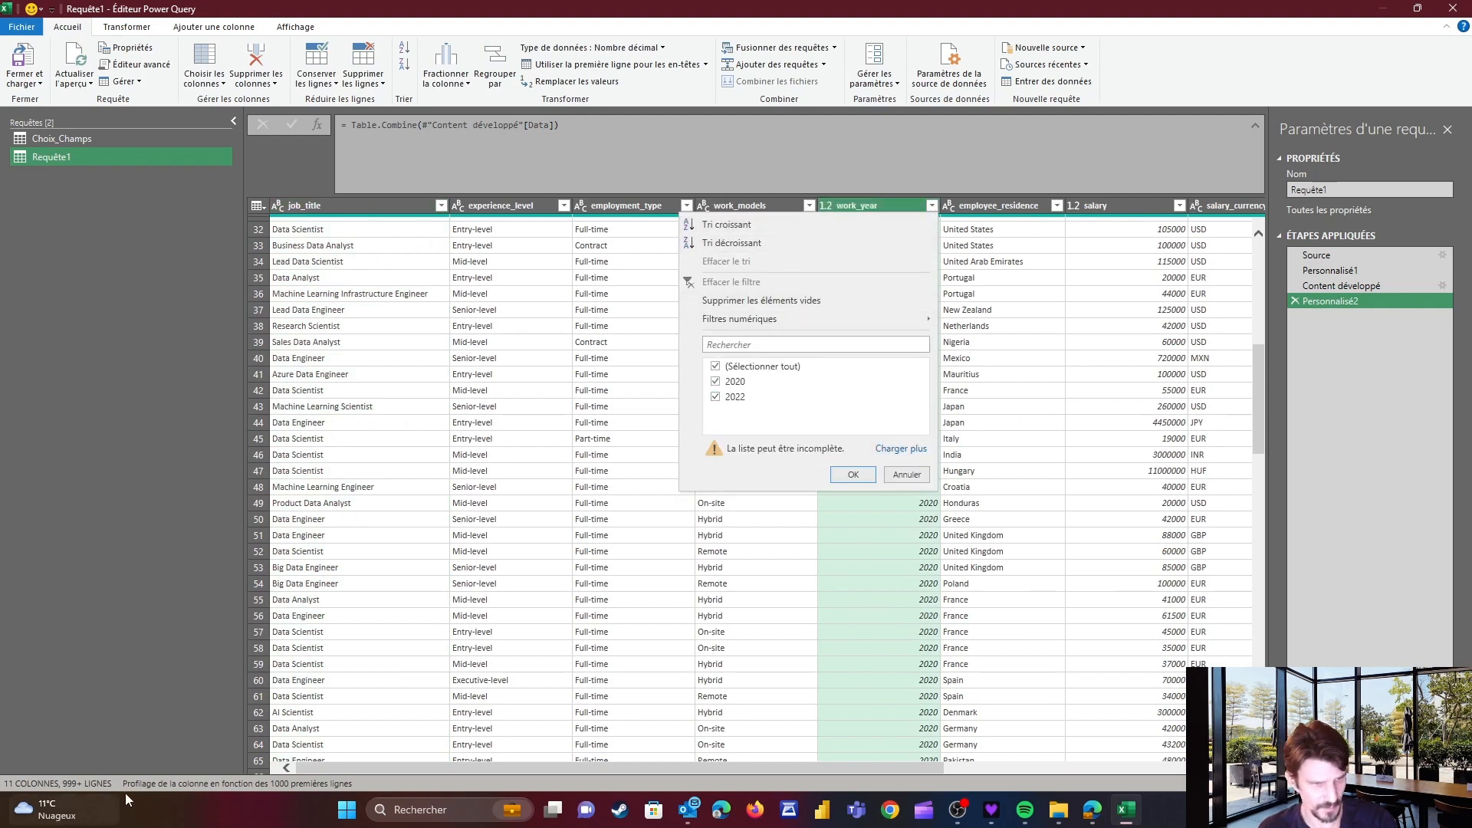
{"action": "left_click", "coordinate": [536, 236]}
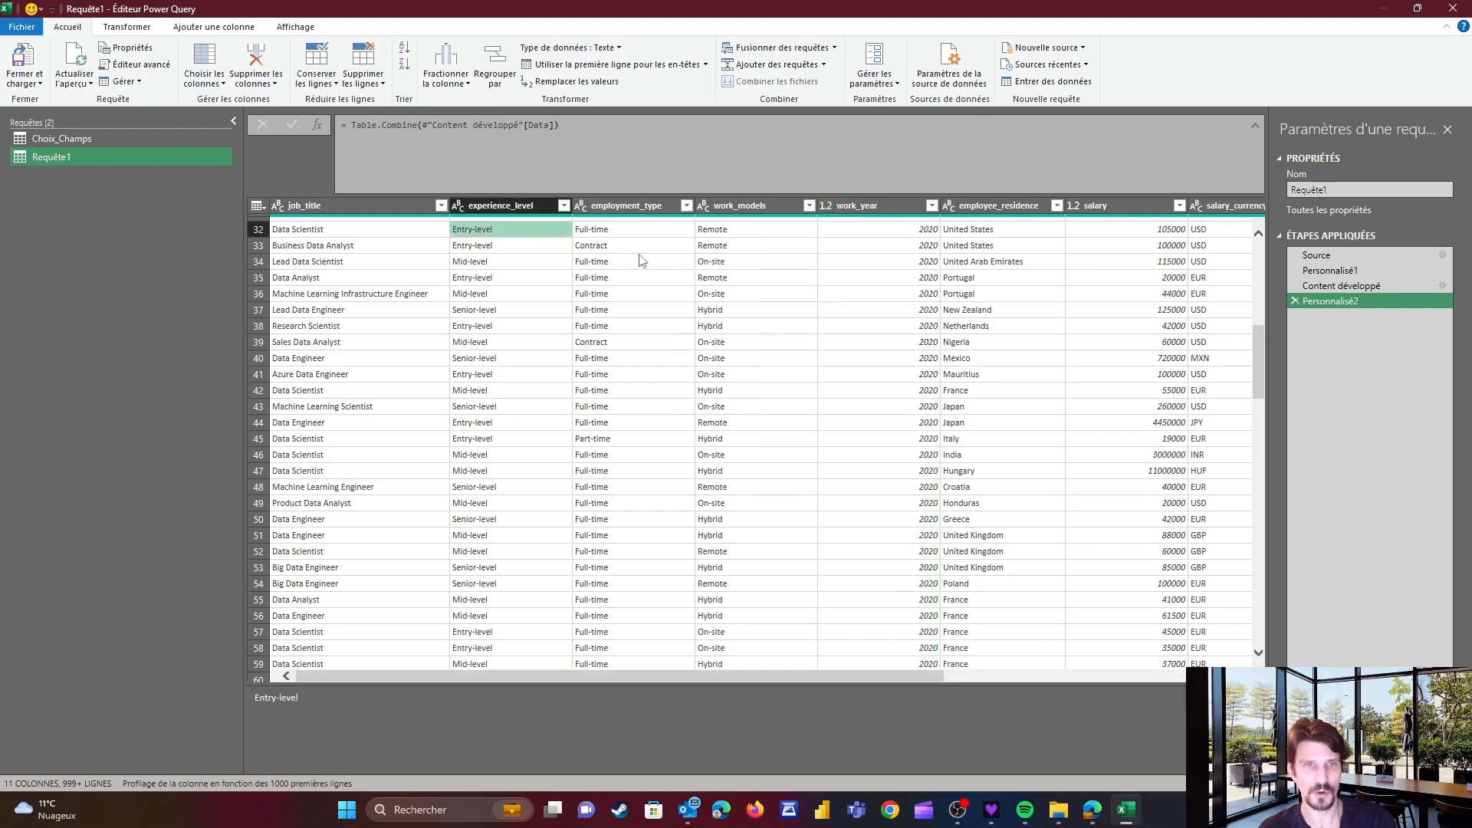
{"action": "scroll", "coordinate": [644, 253], "scroll_direction": "up", "scroll_amount": 10}
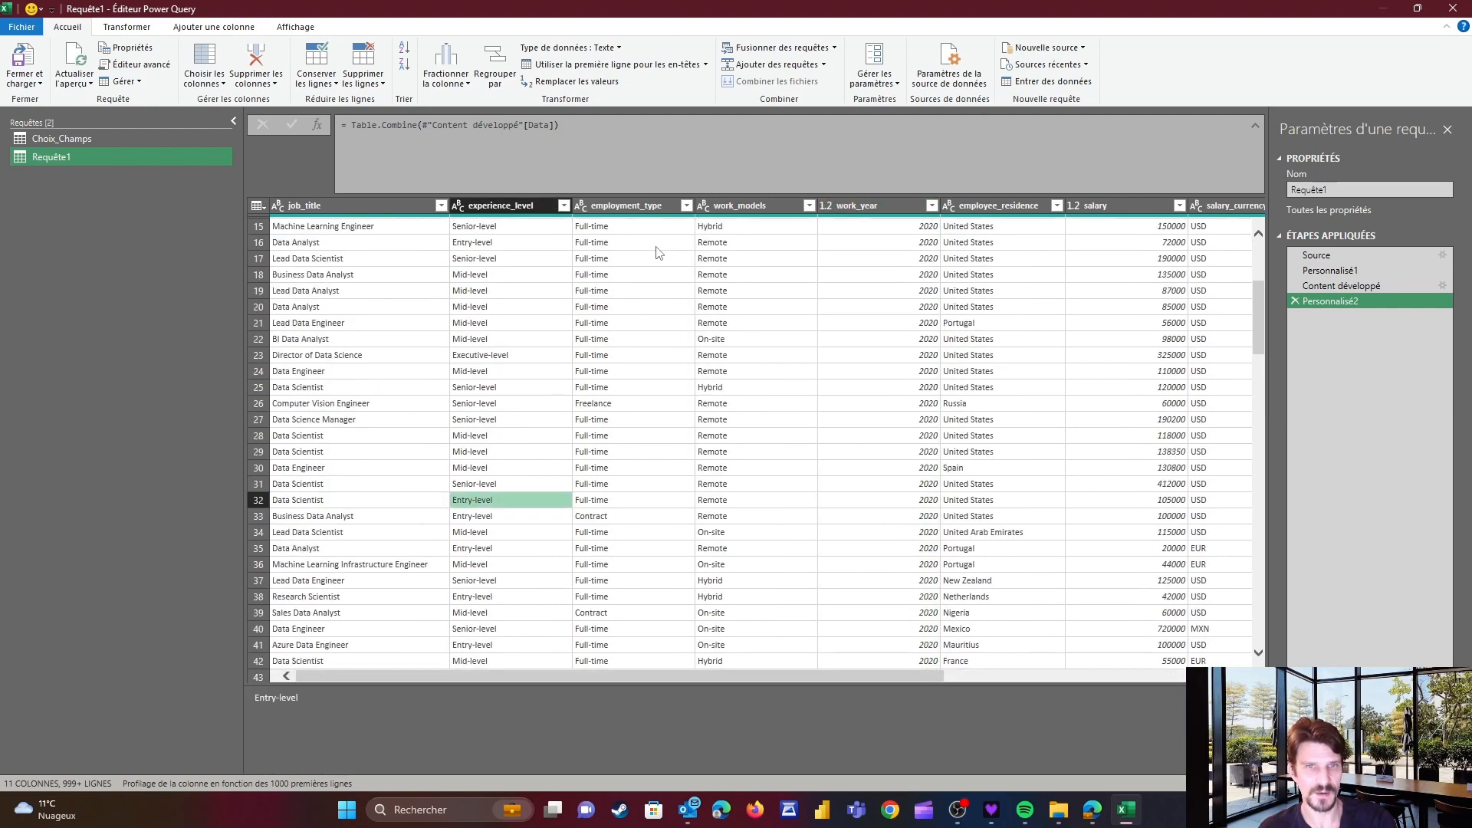
Rename the combine step to AllData
{"action": "right_click", "coordinate": [1342, 303]}
{"action": "left_click", "coordinate": [1354, 332]}
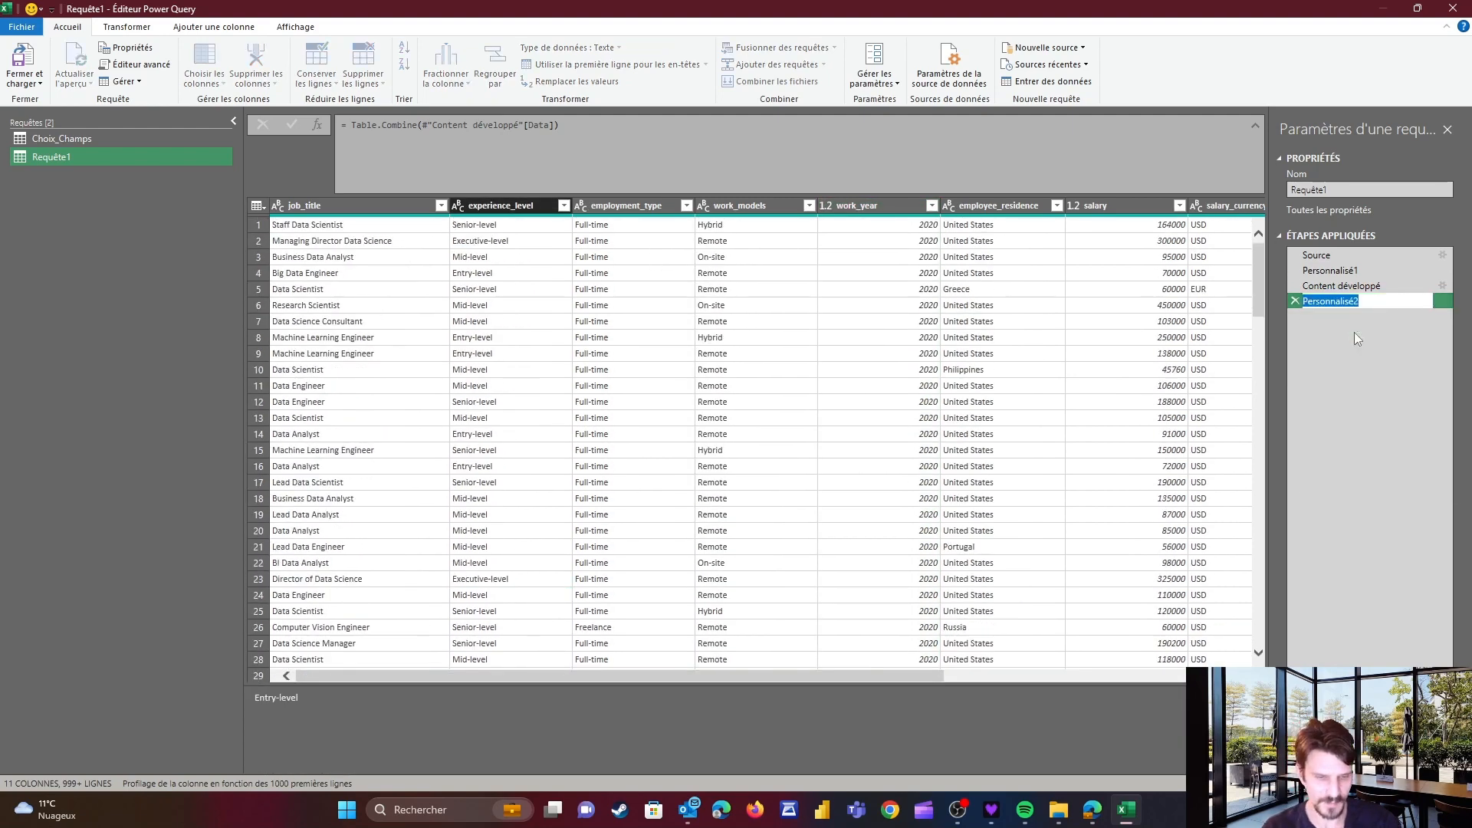
{"action": "type", "text": "AllData"}
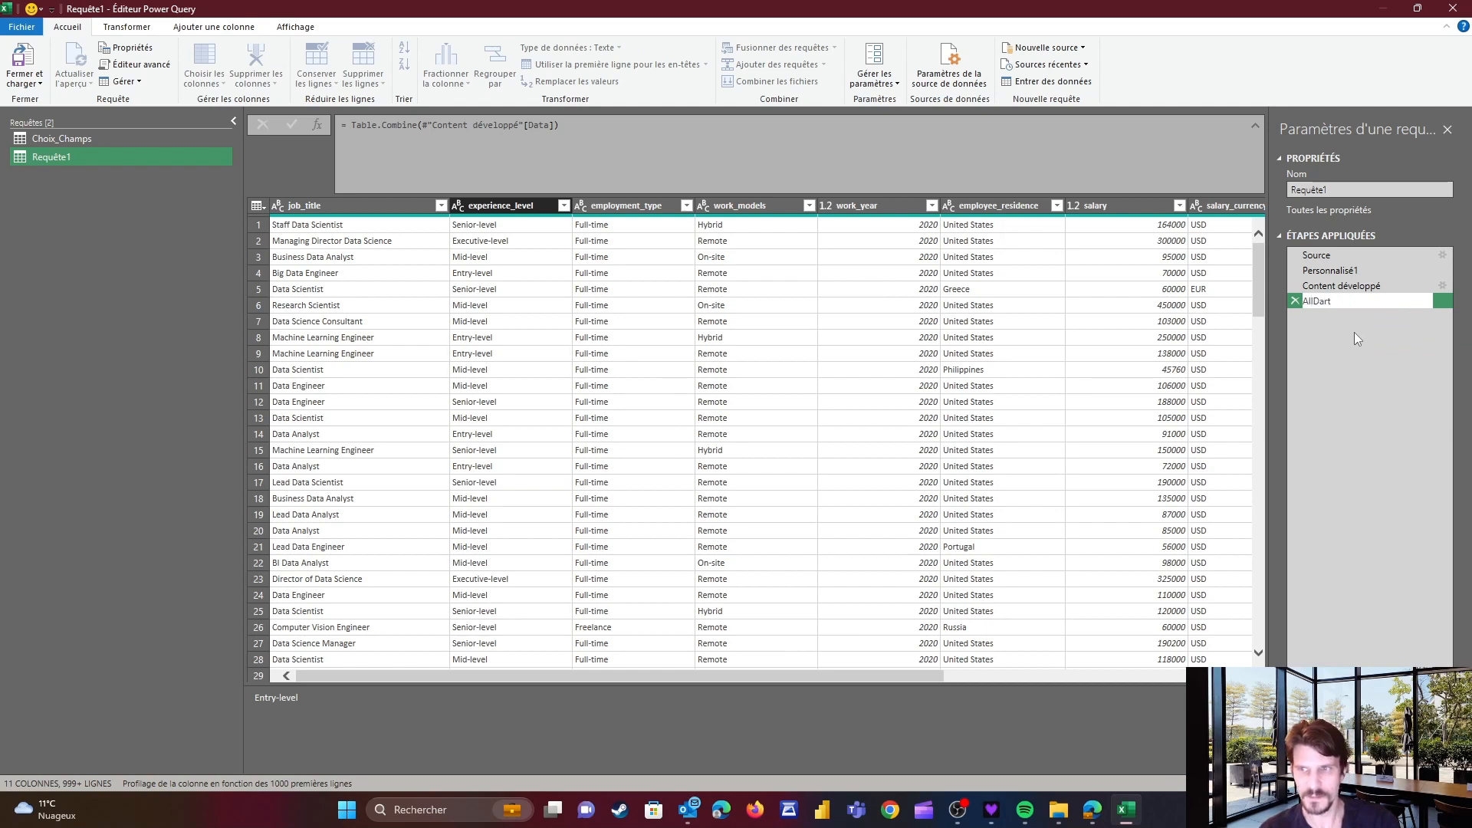
{"action": "key", "text": "Return"}
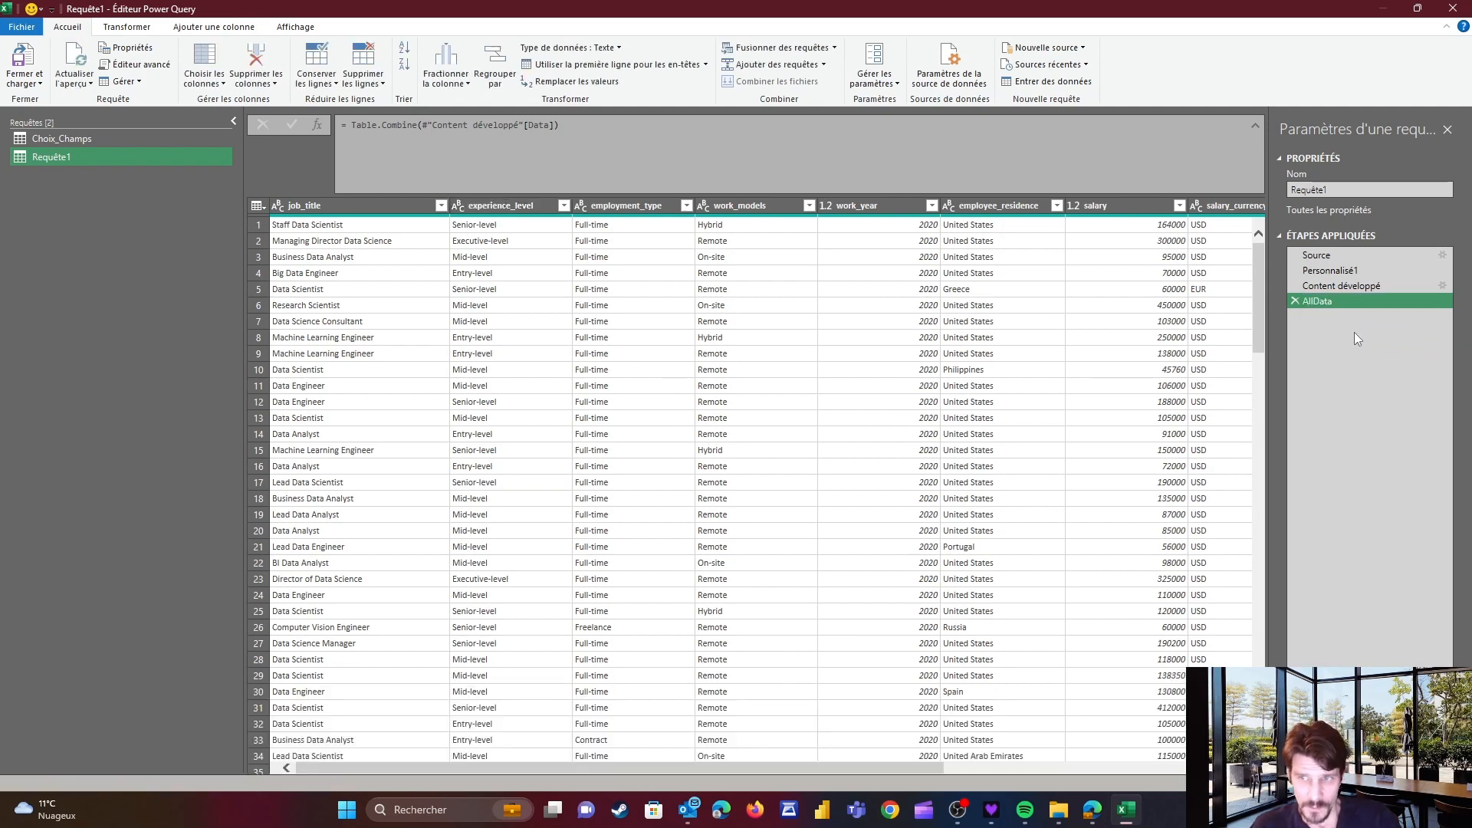
Compare the fields marked X in the Choix_Champs table with the combined query's columns
{"action": "left_click", "coordinate": [360, 205]}
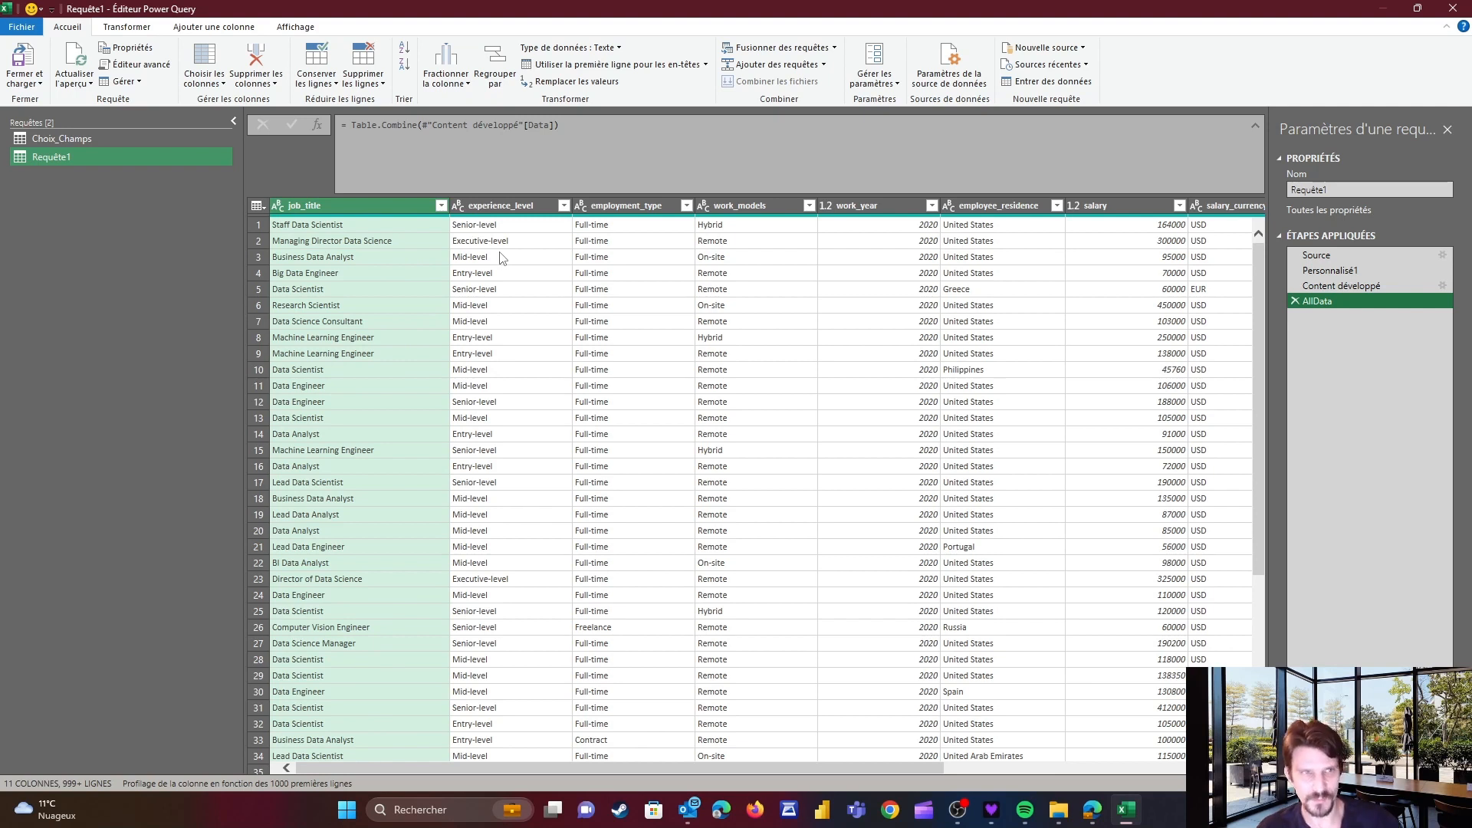
{"action": "left_click", "coordinate": [107, 140]}
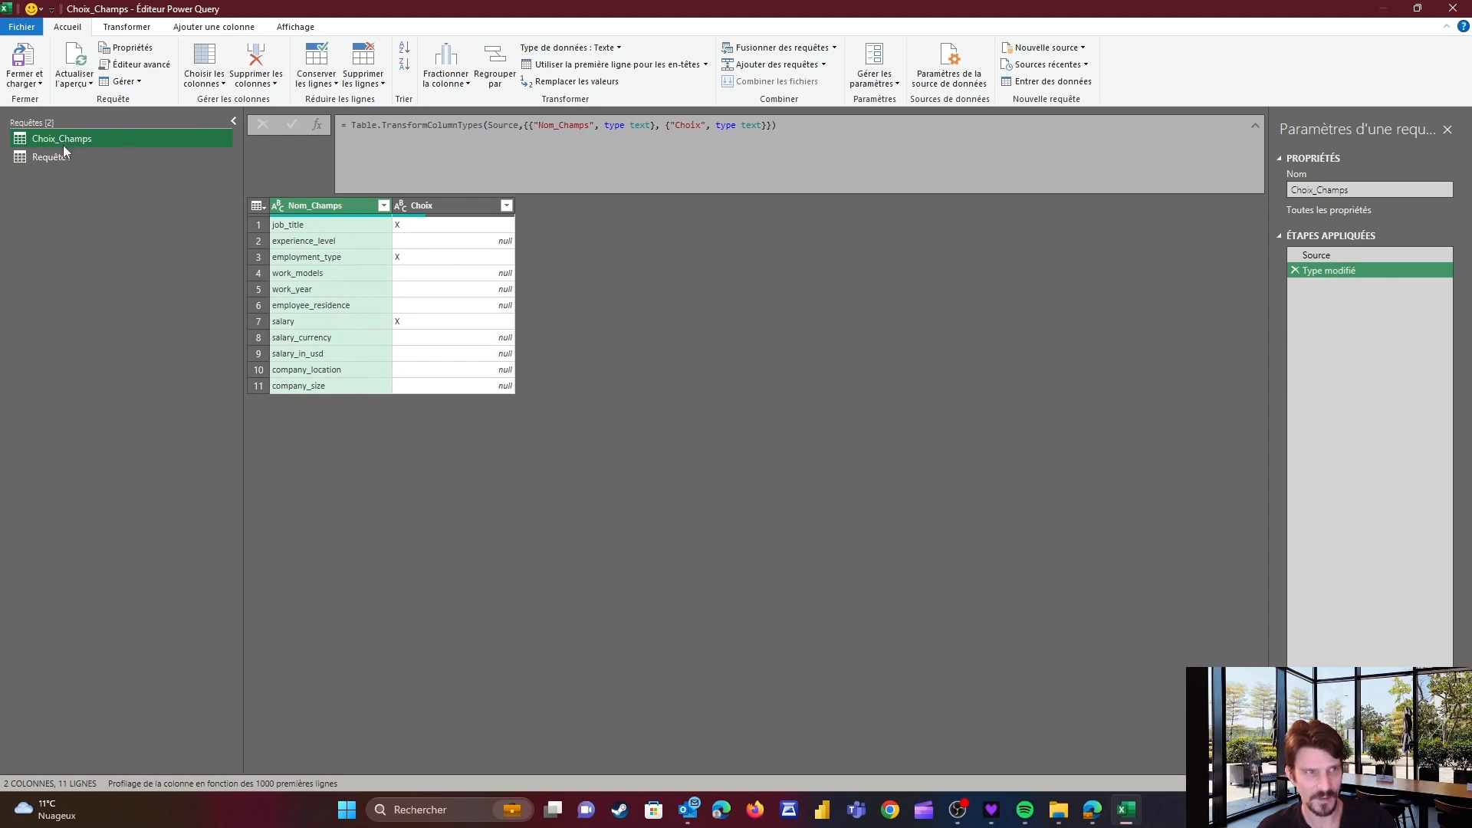
{"action": "left_click", "coordinate": [77, 161]}
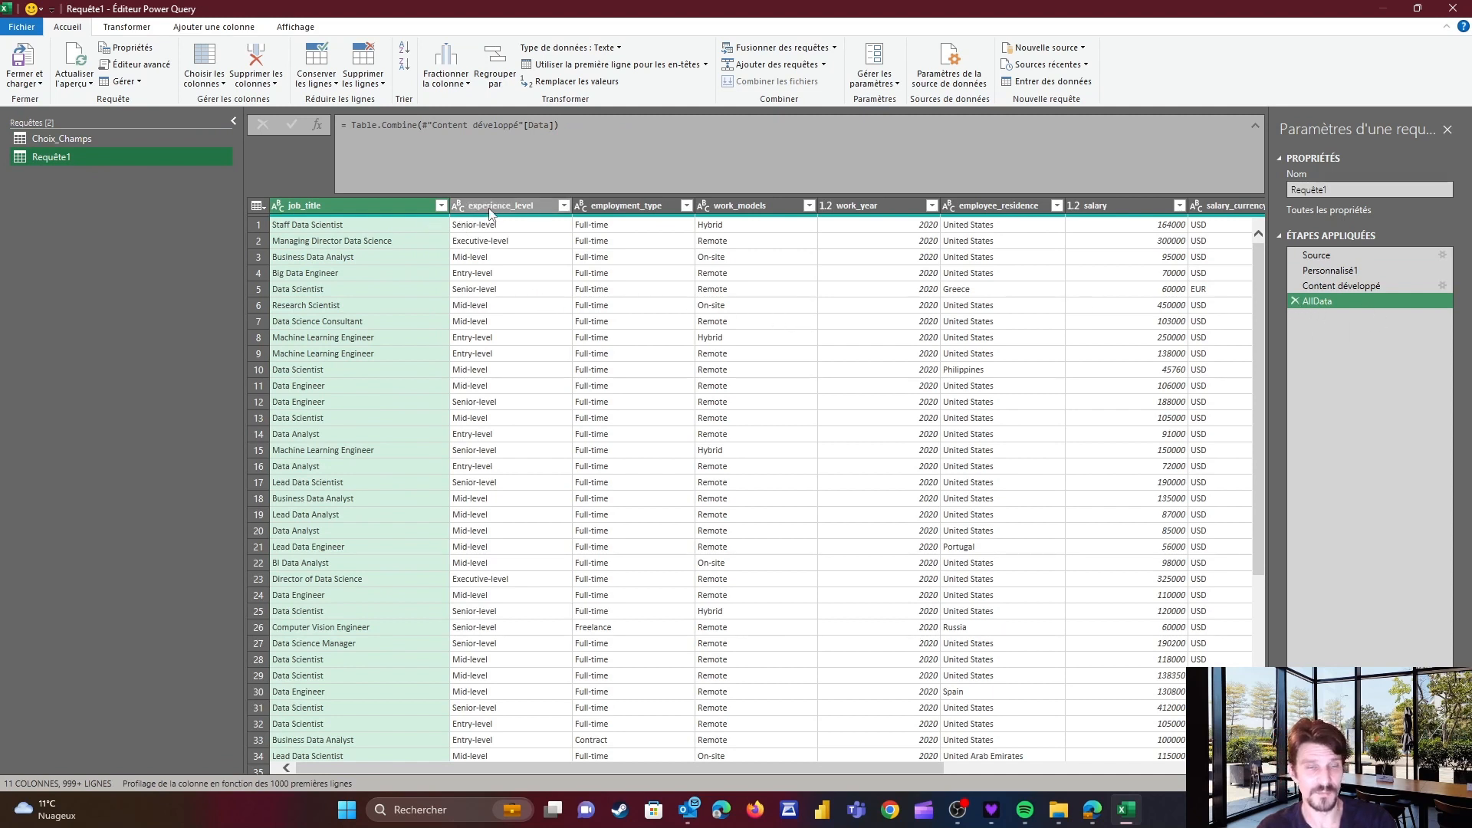
{"action": "left_click", "coordinate": [512, 207], "text": "ctrl"}
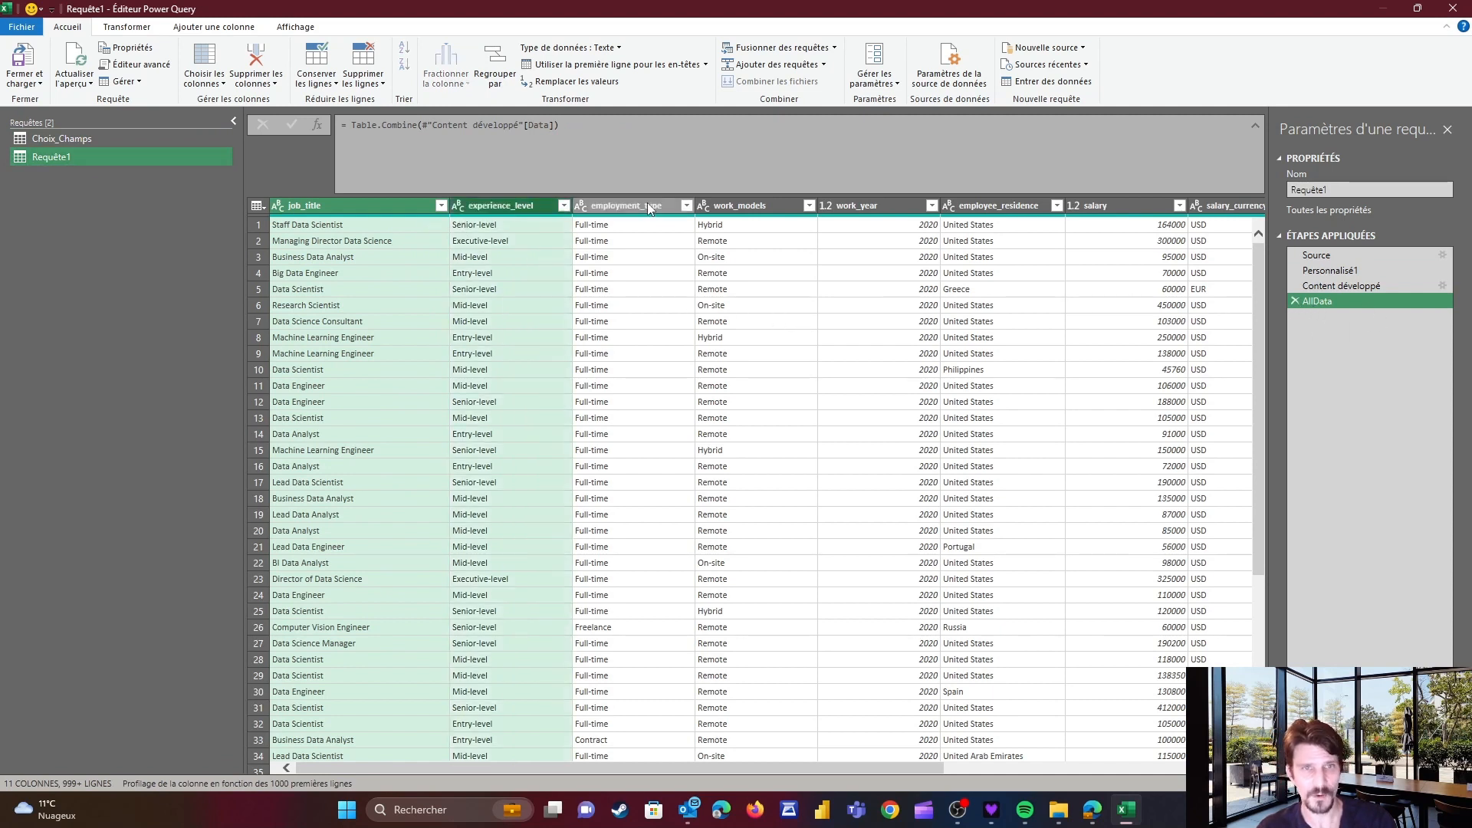
{"action": "left_click", "coordinate": [1125, 207], "text": "ctrl"}
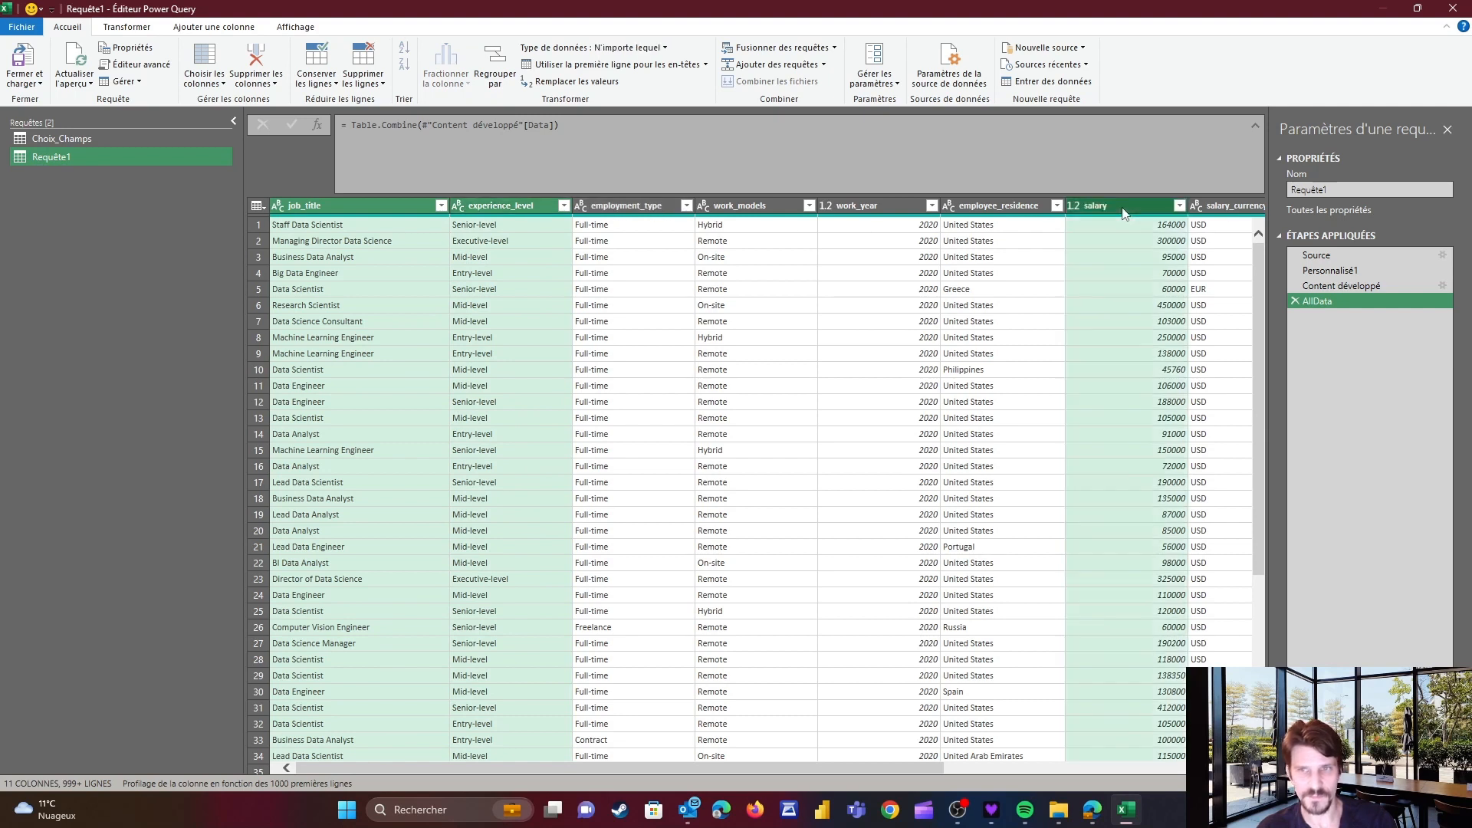
{"action": "right_click", "coordinate": [1122, 209]}
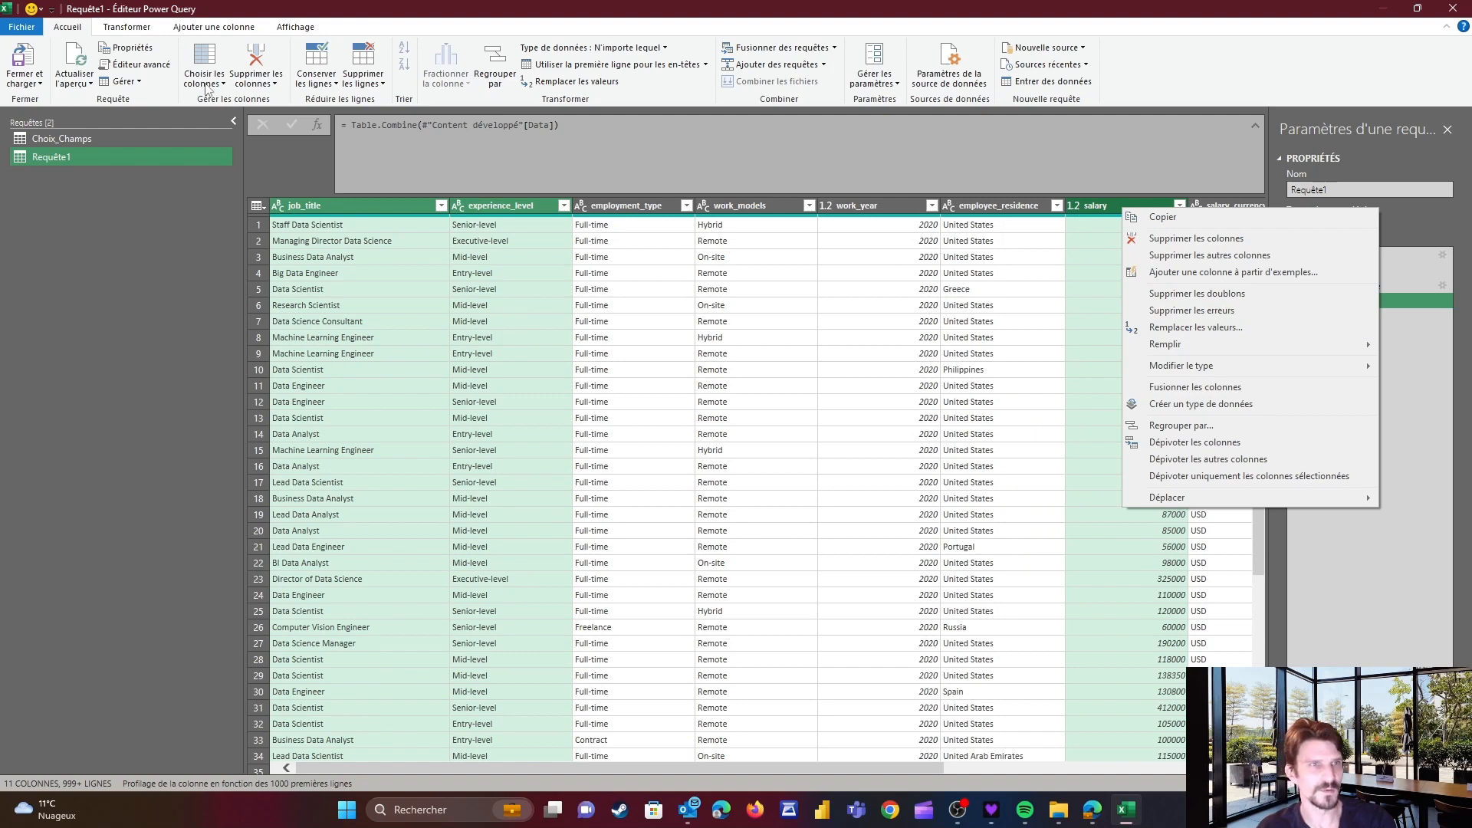
{"action": "left_click", "coordinate": [323, 84]}
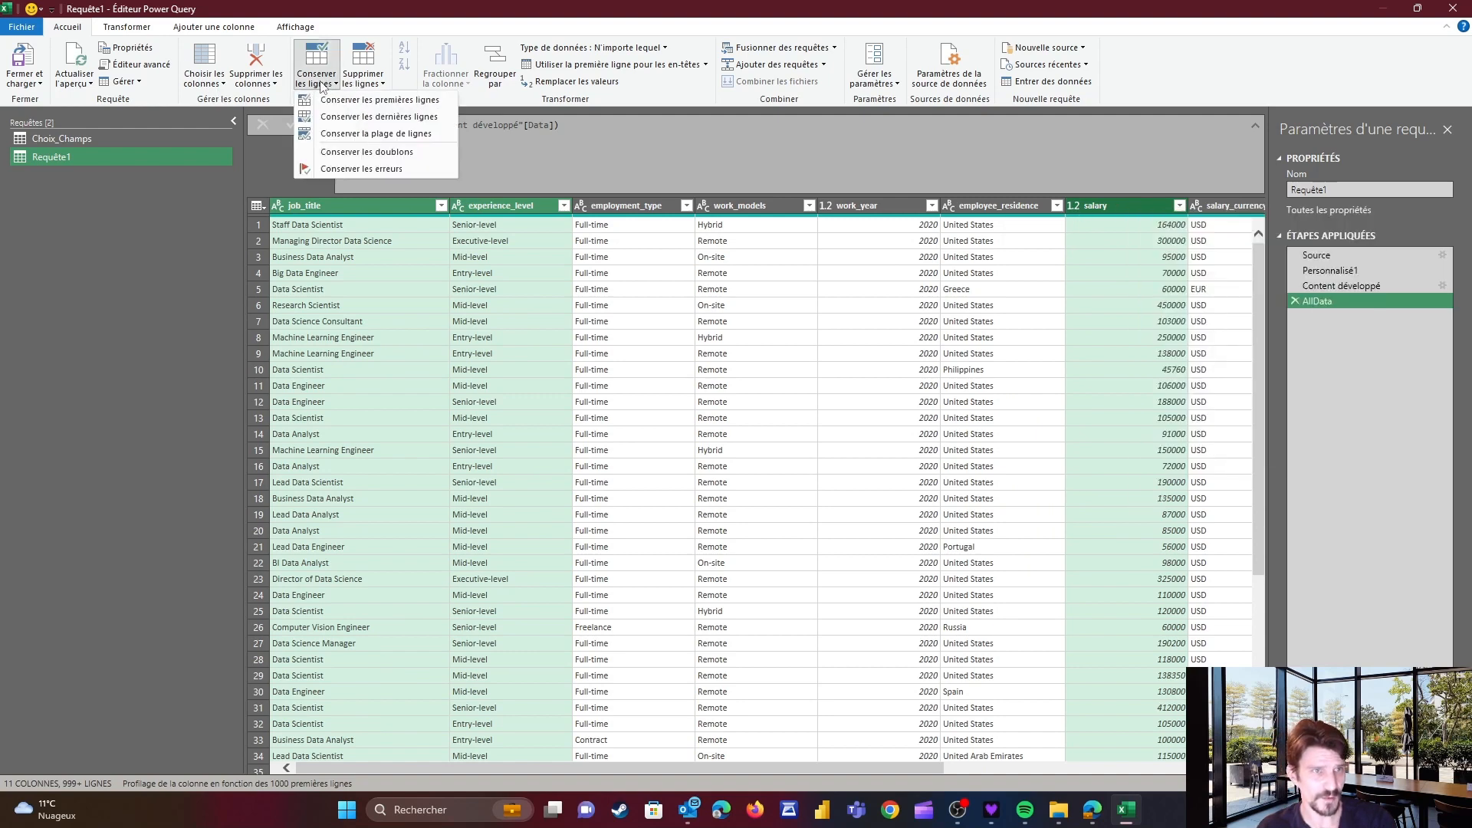
{"action": "left_click", "coordinate": [365, 80]}
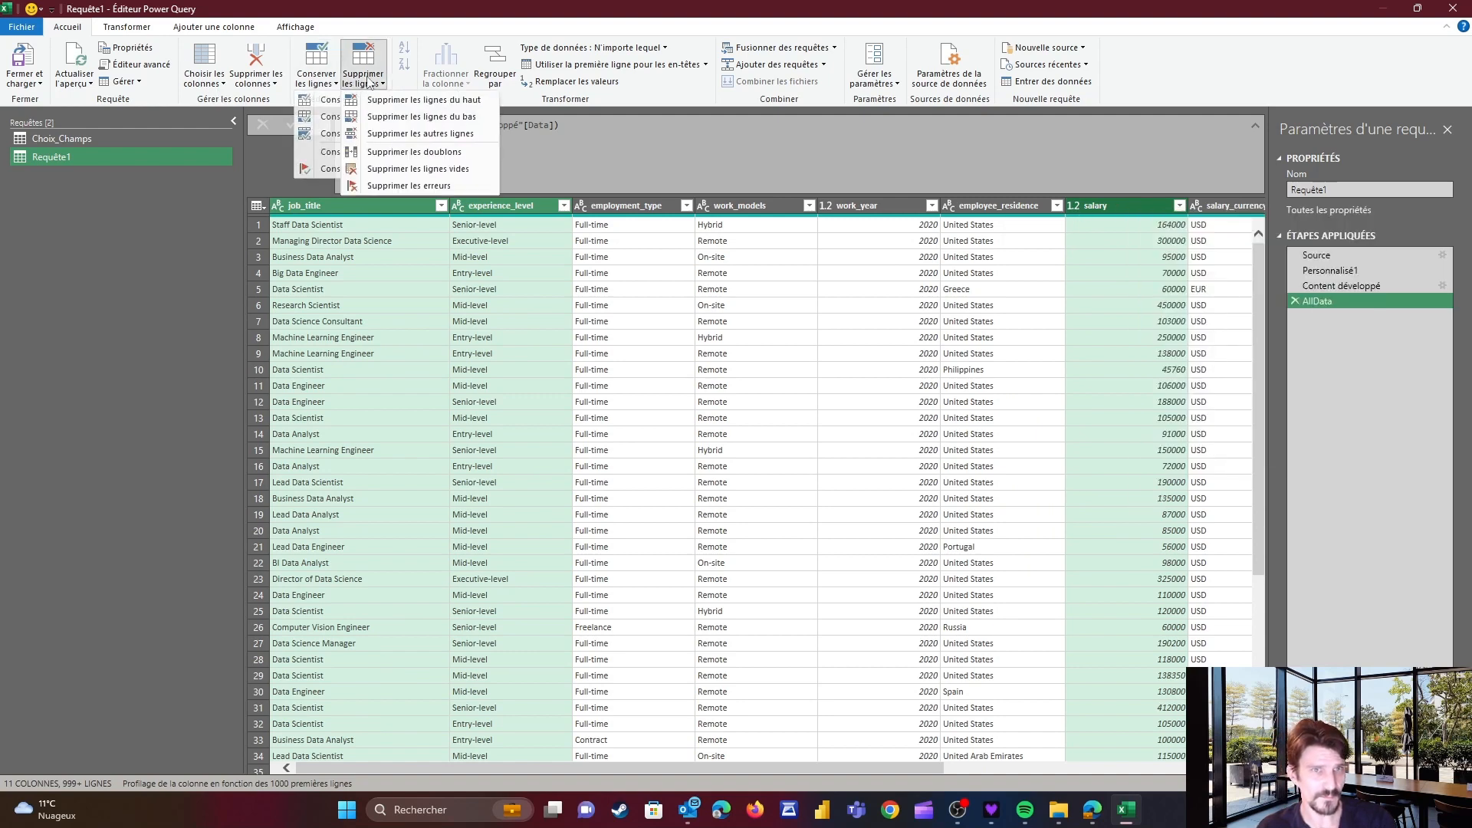
{"action": "left_click", "coordinate": [132, 29]}
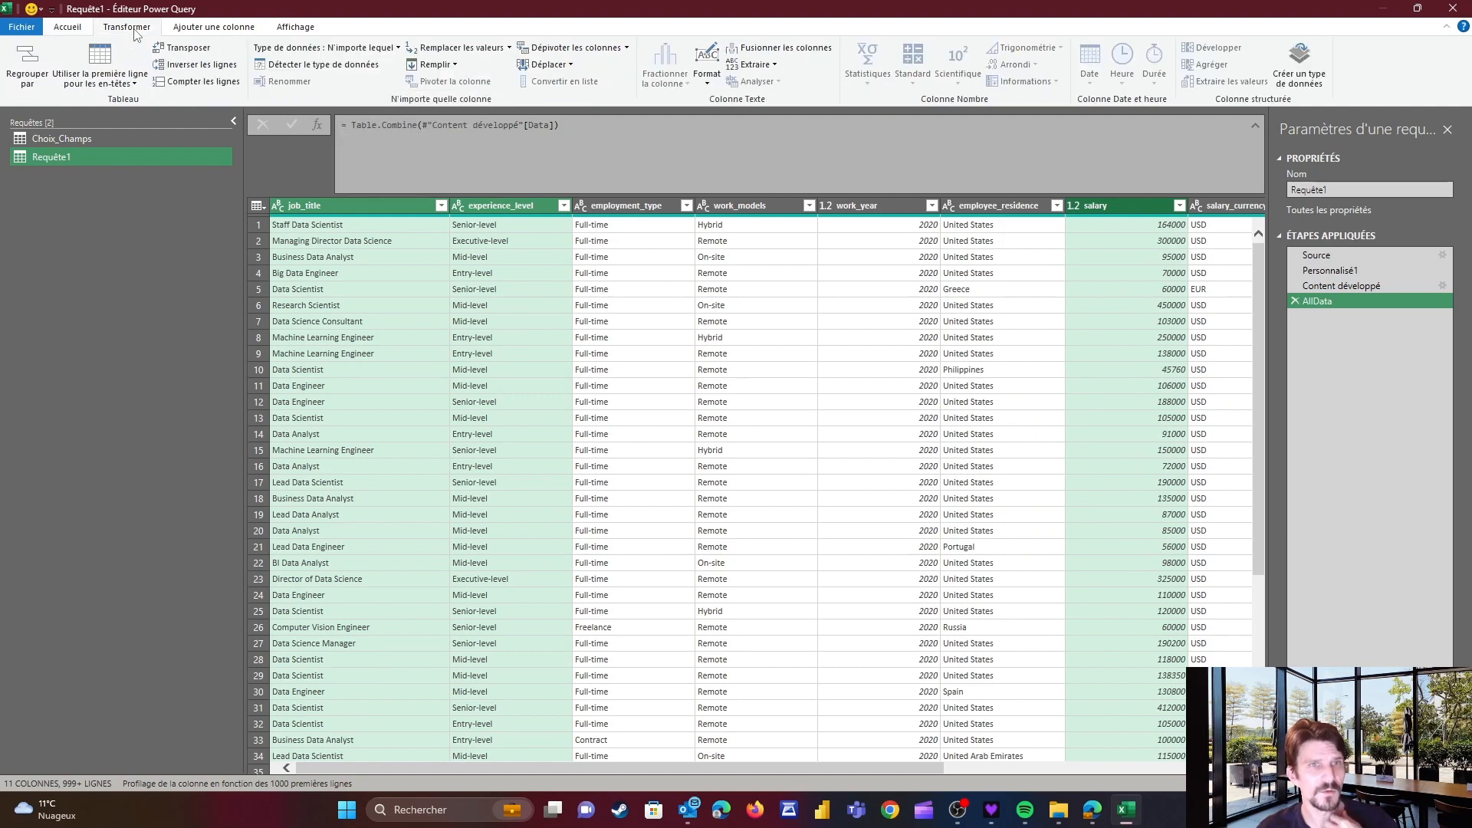
Keep only the job_title, experience_level and salary columns, removing all other columns
{"action": "right_click", "coordinate": [371, 205]}
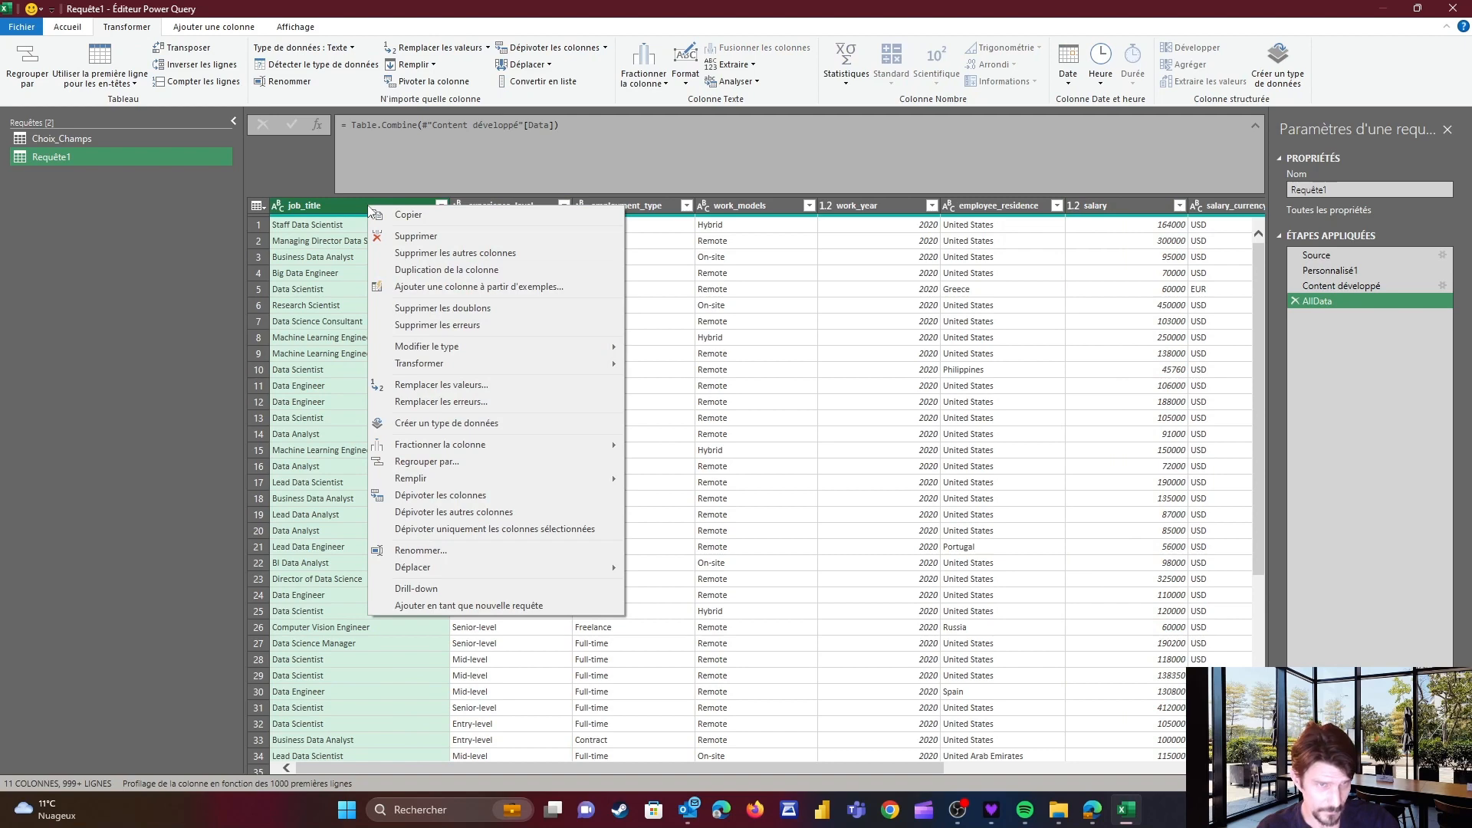
{"action": "left_click", "coordinate": [487, 206]}
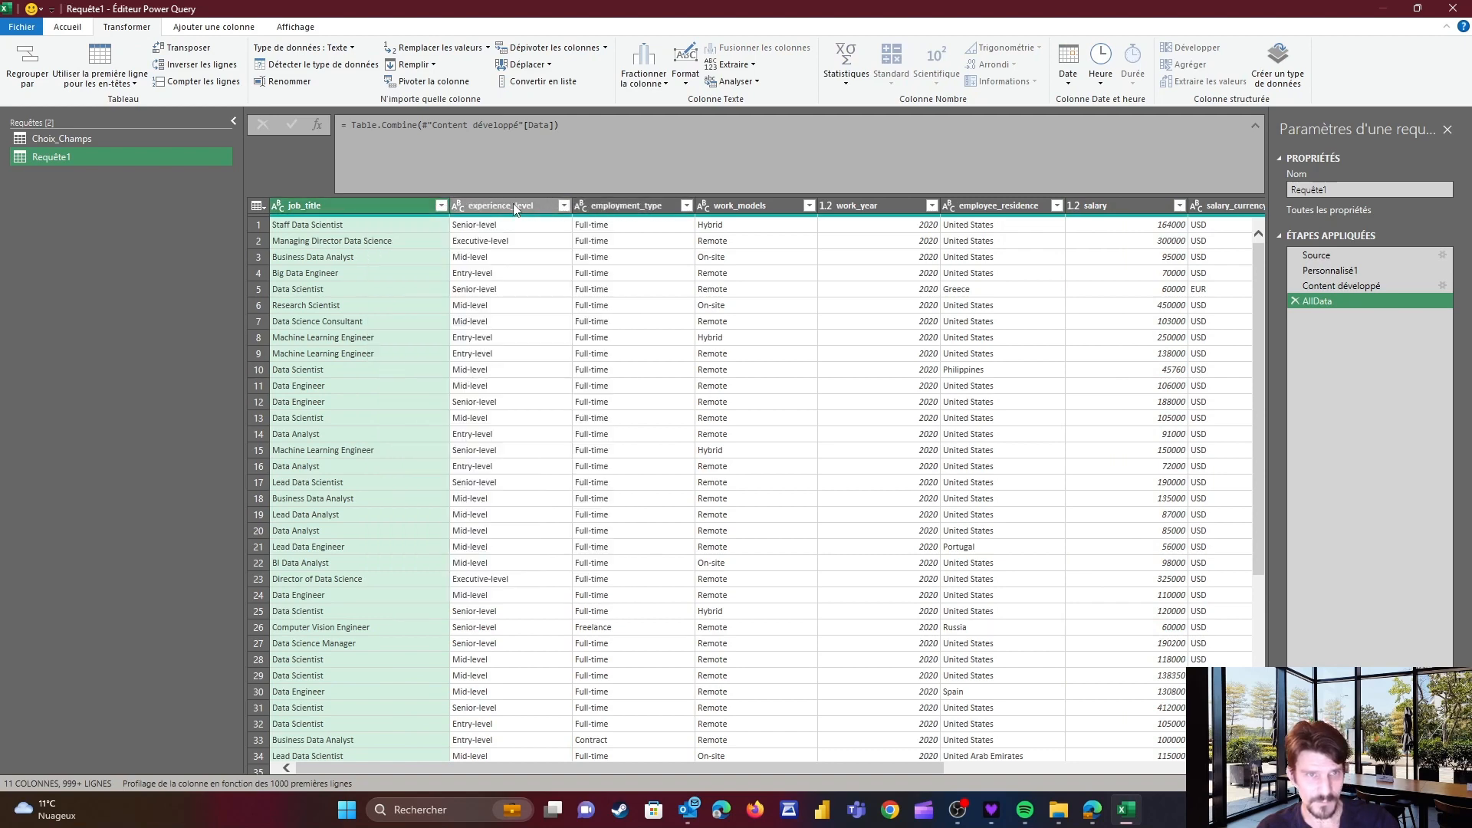
{"action": "left_click", "coordinate": [523, 207], "text": "ctrl"}
{"action": "left_click", "coordinate": [1123, 205], "text": "ctrl"}
{"action": "right_click", "coordinate": [1132, 207]}
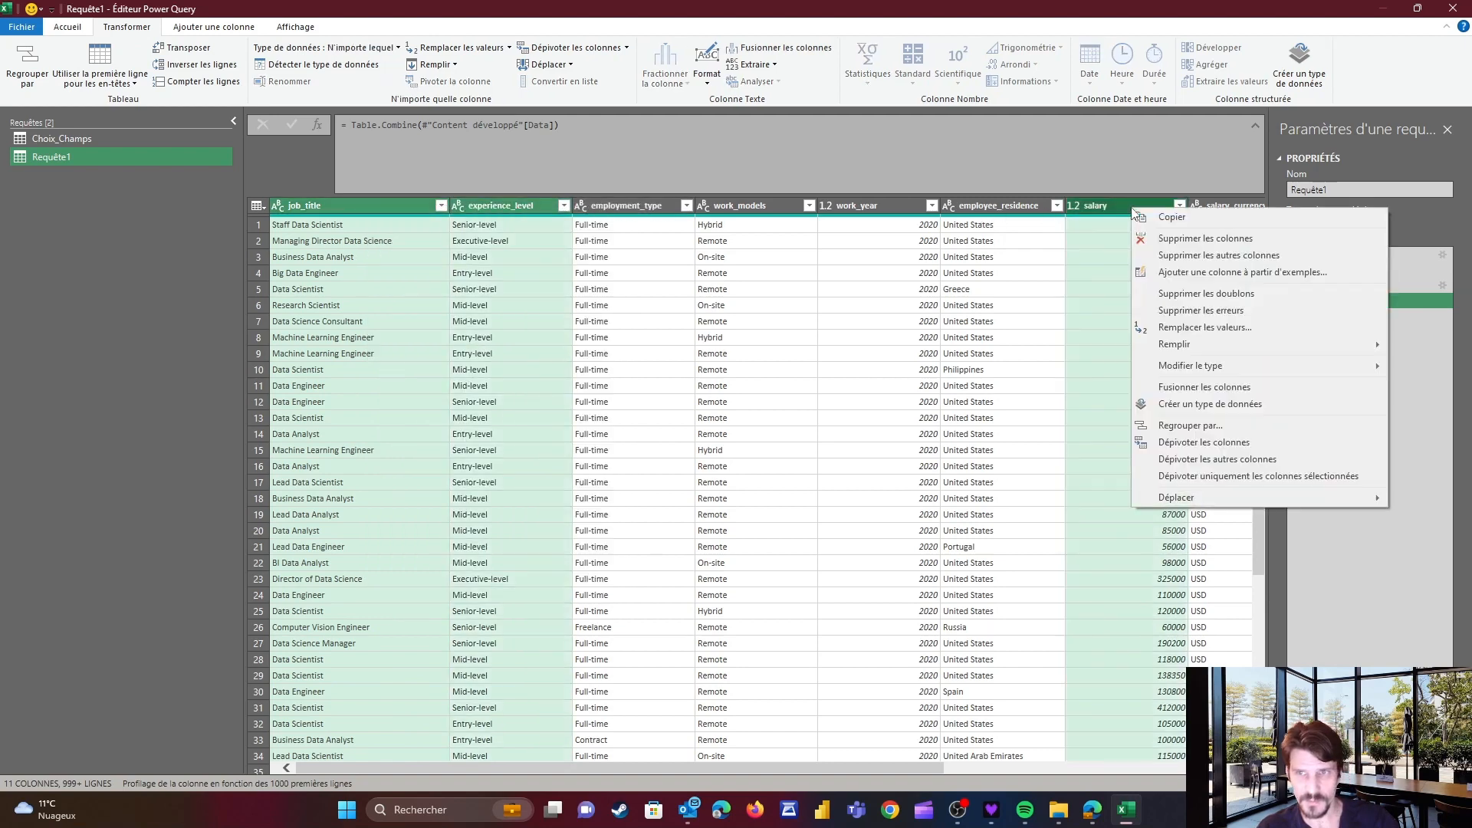
{"action": "left_click", "coordinate": [1179, 253]}
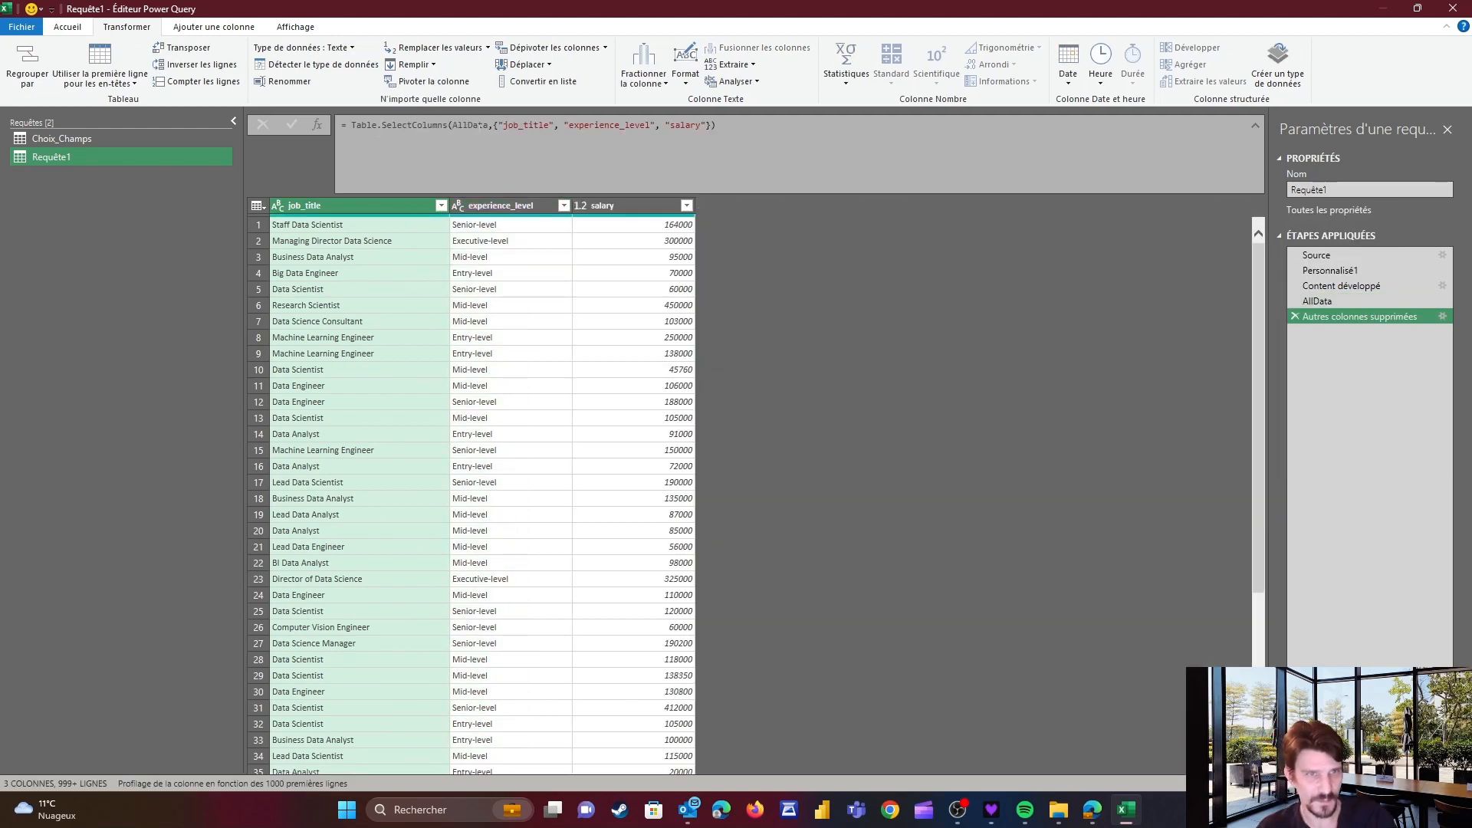
Examine the table reference and column list in the SelectColumns formula, then open the Choix_Champs query
{"action": "left_click_drag", "start_coordinate": [487, 125], "coordinate": [452, 125]}
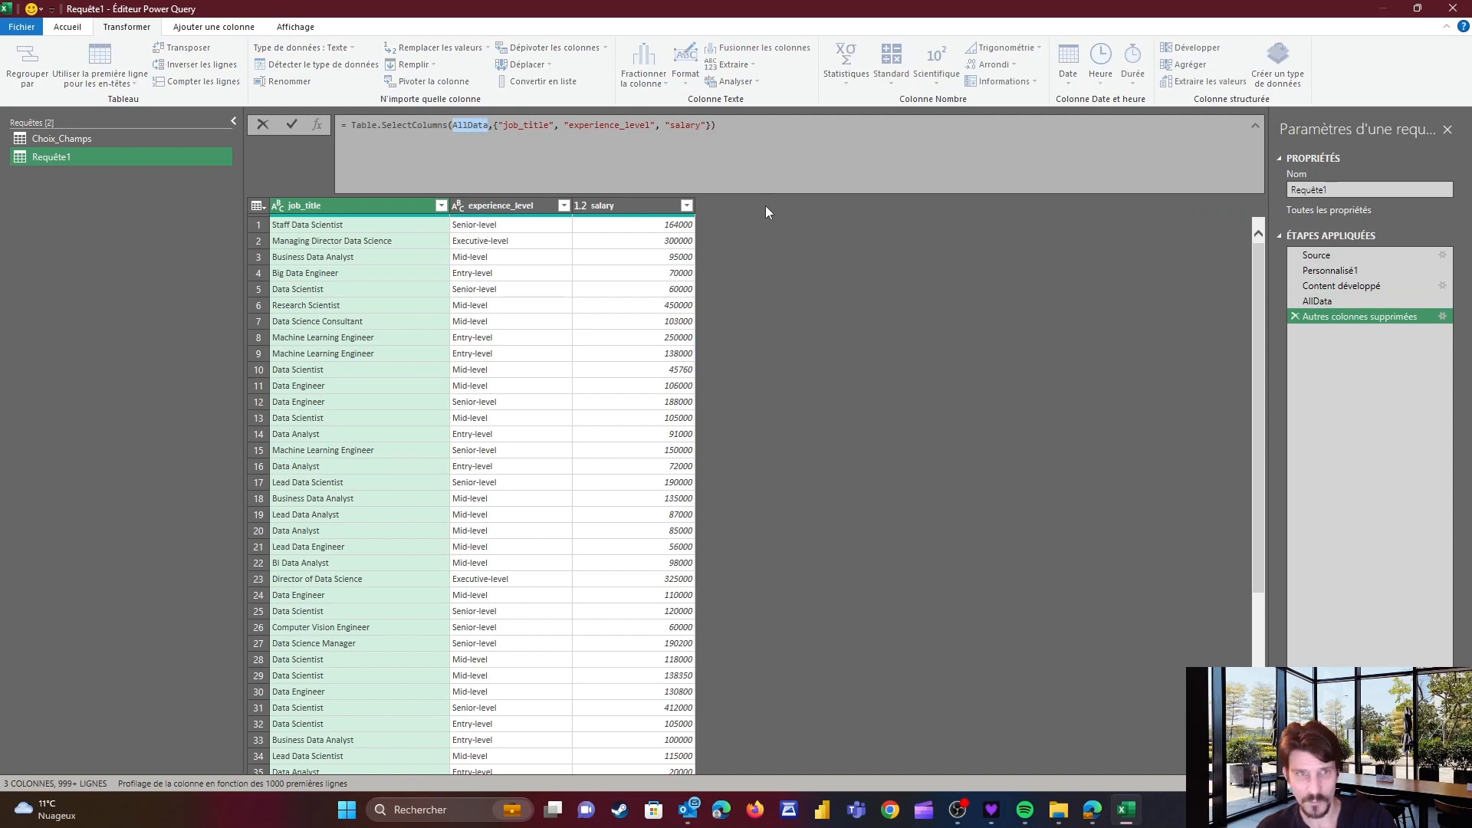
{"action": "left_click_drag", "start_coordinate": [495, 125], "coordinate": [711, 125]}
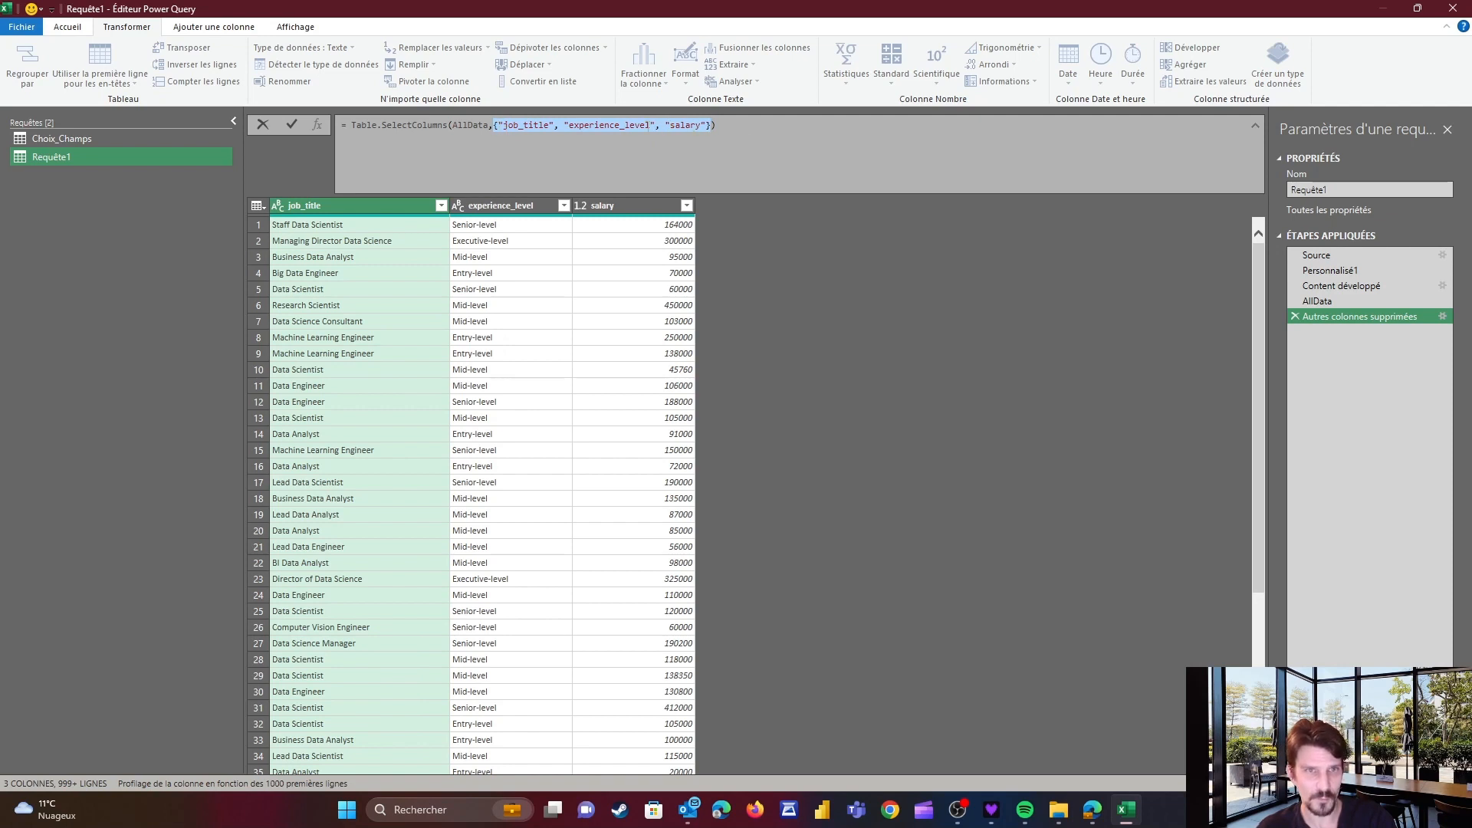
{"action": "left_click", "coordinate": [84, 137]}
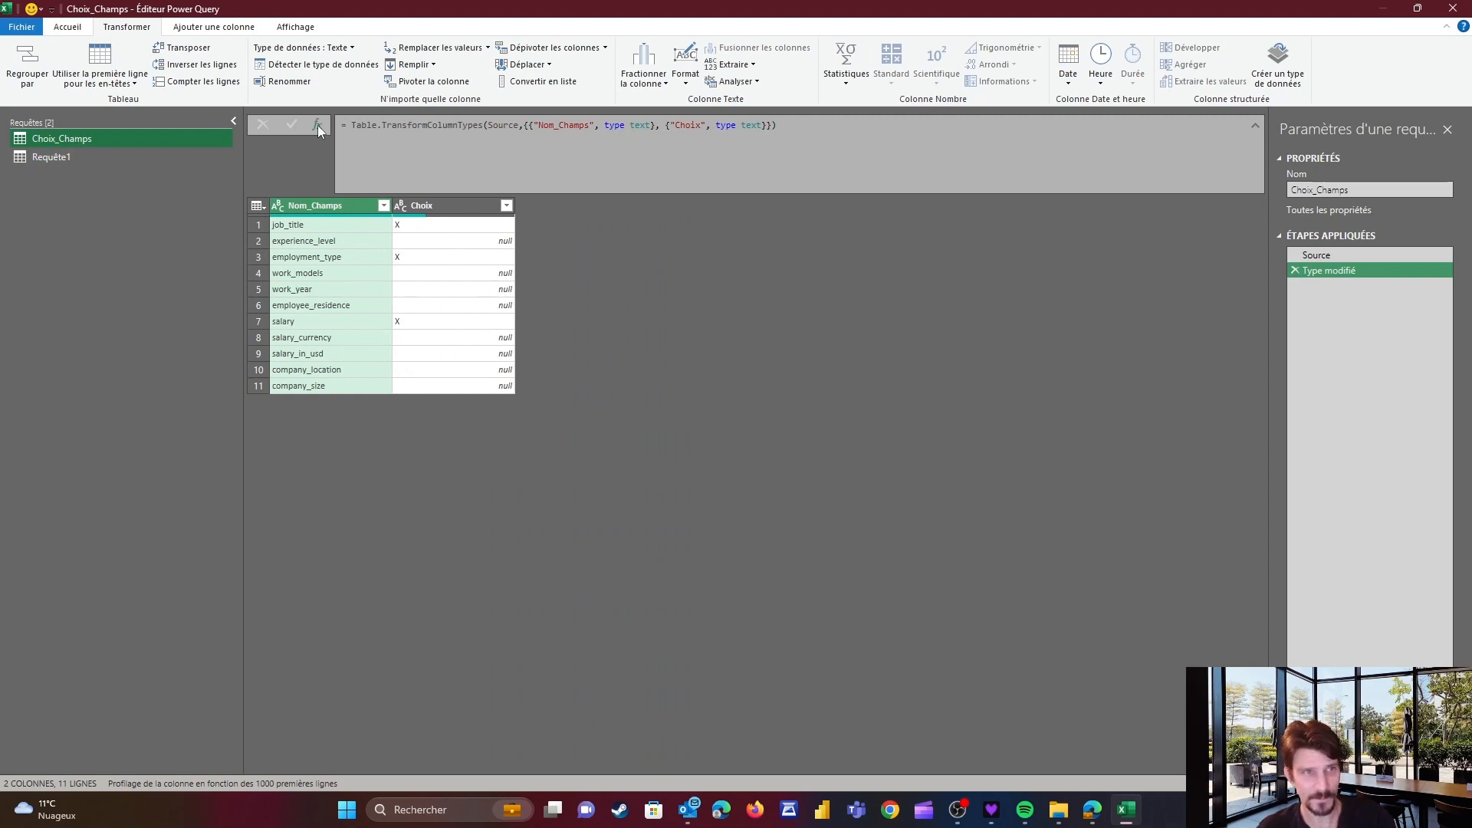
Filter the Choix column of the Choix_Champs query to remove empty items
{"action": "left_click", "coordinate": [506, 205]}
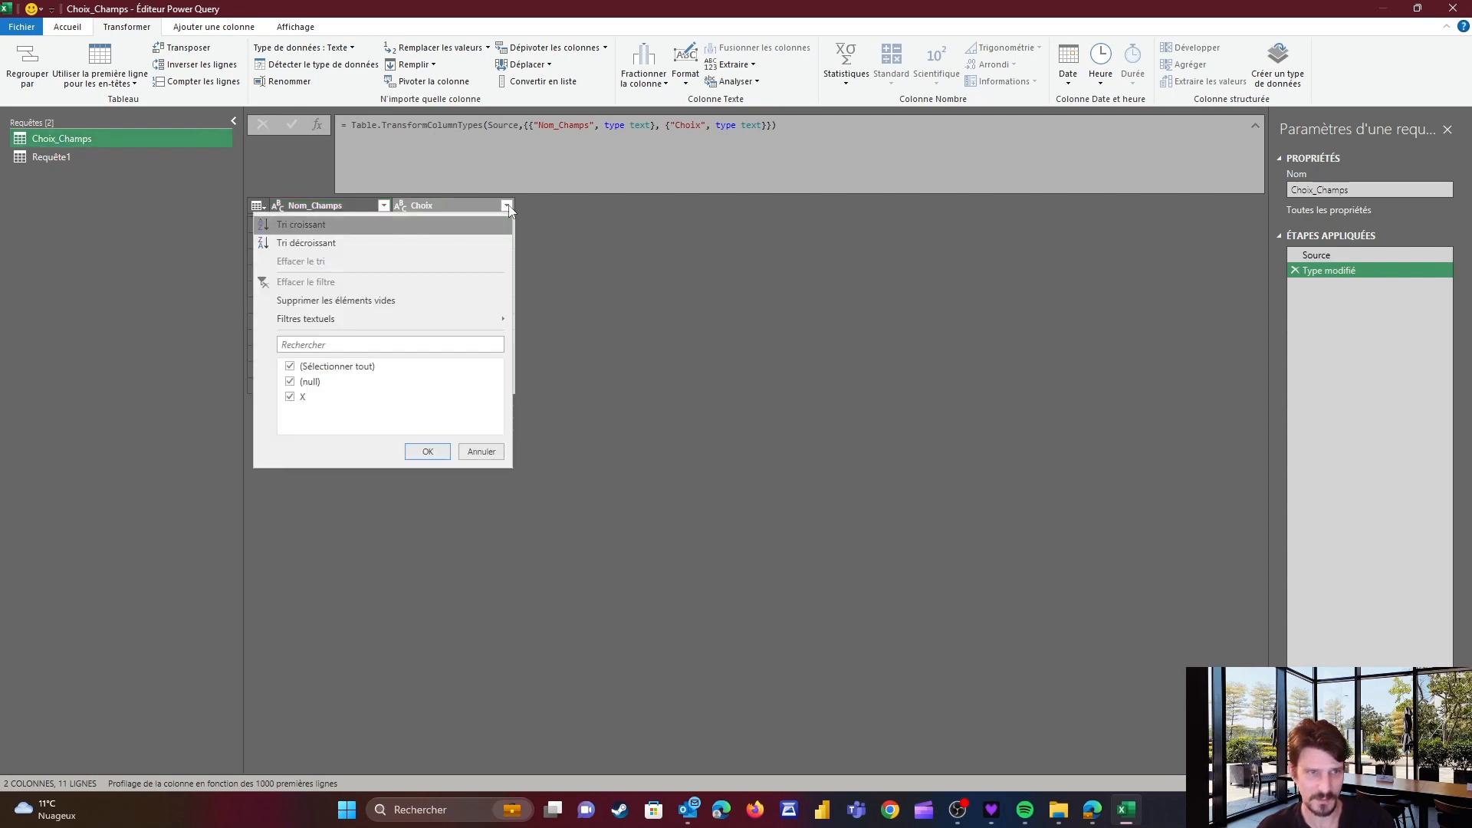
{"action": "left_click", "coordinate": [388, 301]}
{"action": "left_click", "coordinate": [300, 227]}
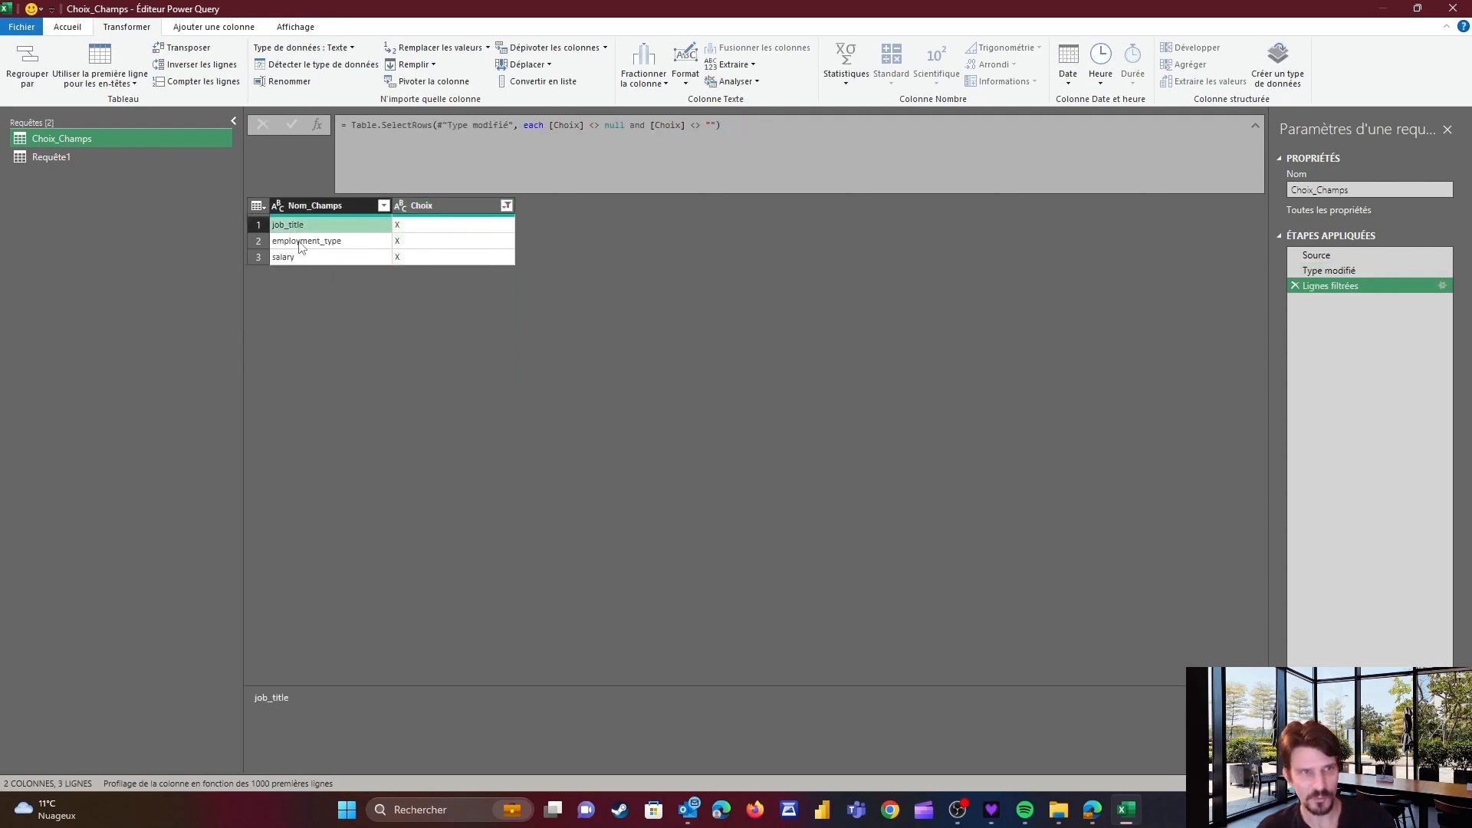
{"action": "left_click", "coordinate": [301, 244]}
{"action": "left_click", "coordinate": [305, 258]}
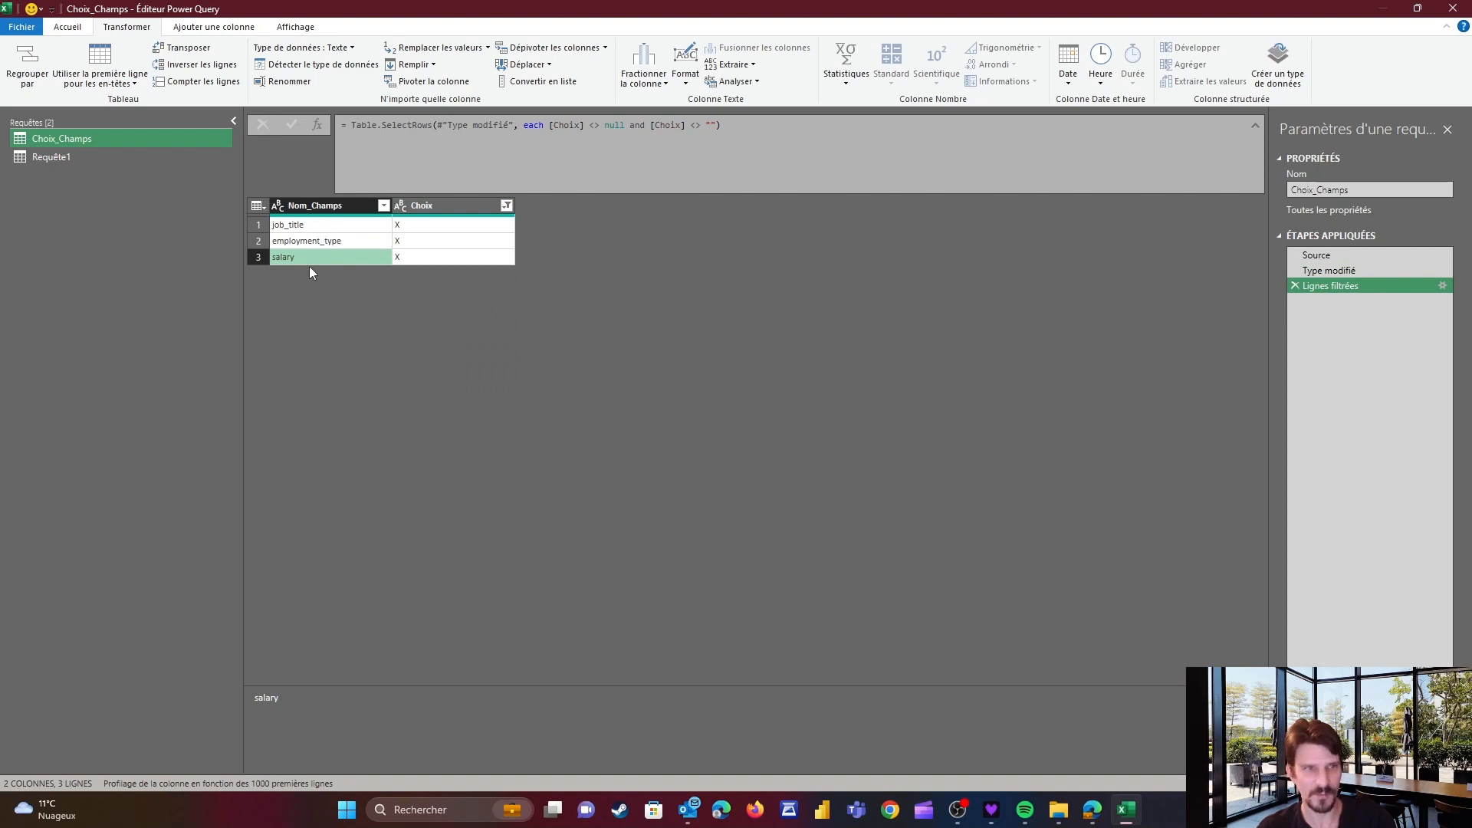
Append [Nom_Champs] to the filter formula so the query returns the chosen field names as a list
{"action": "left_click", "coordinate": [736, 125]}
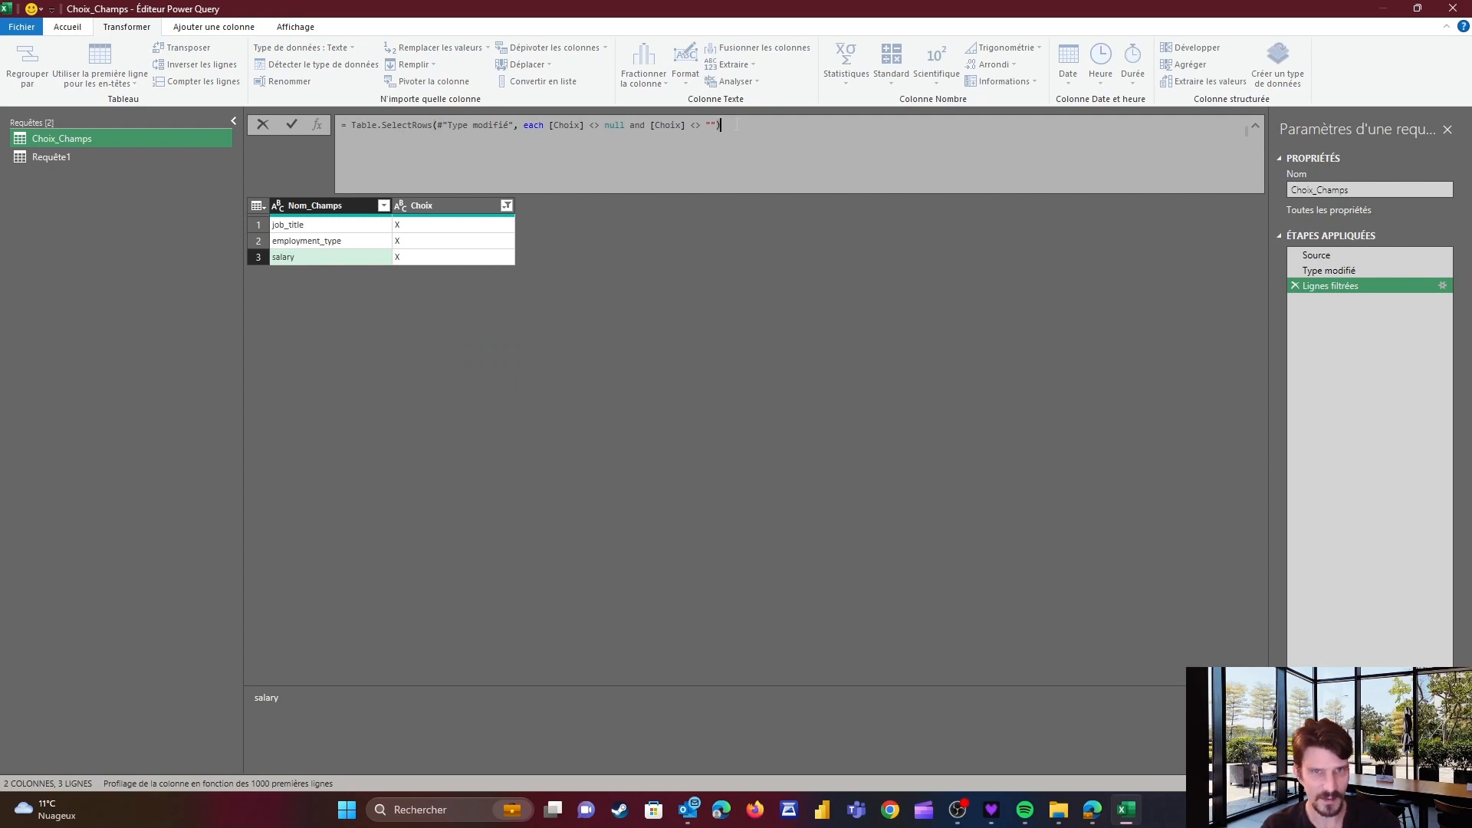
{"action": "type", "text": "["}
{"action": "type", "text": "Nom_Champs"}
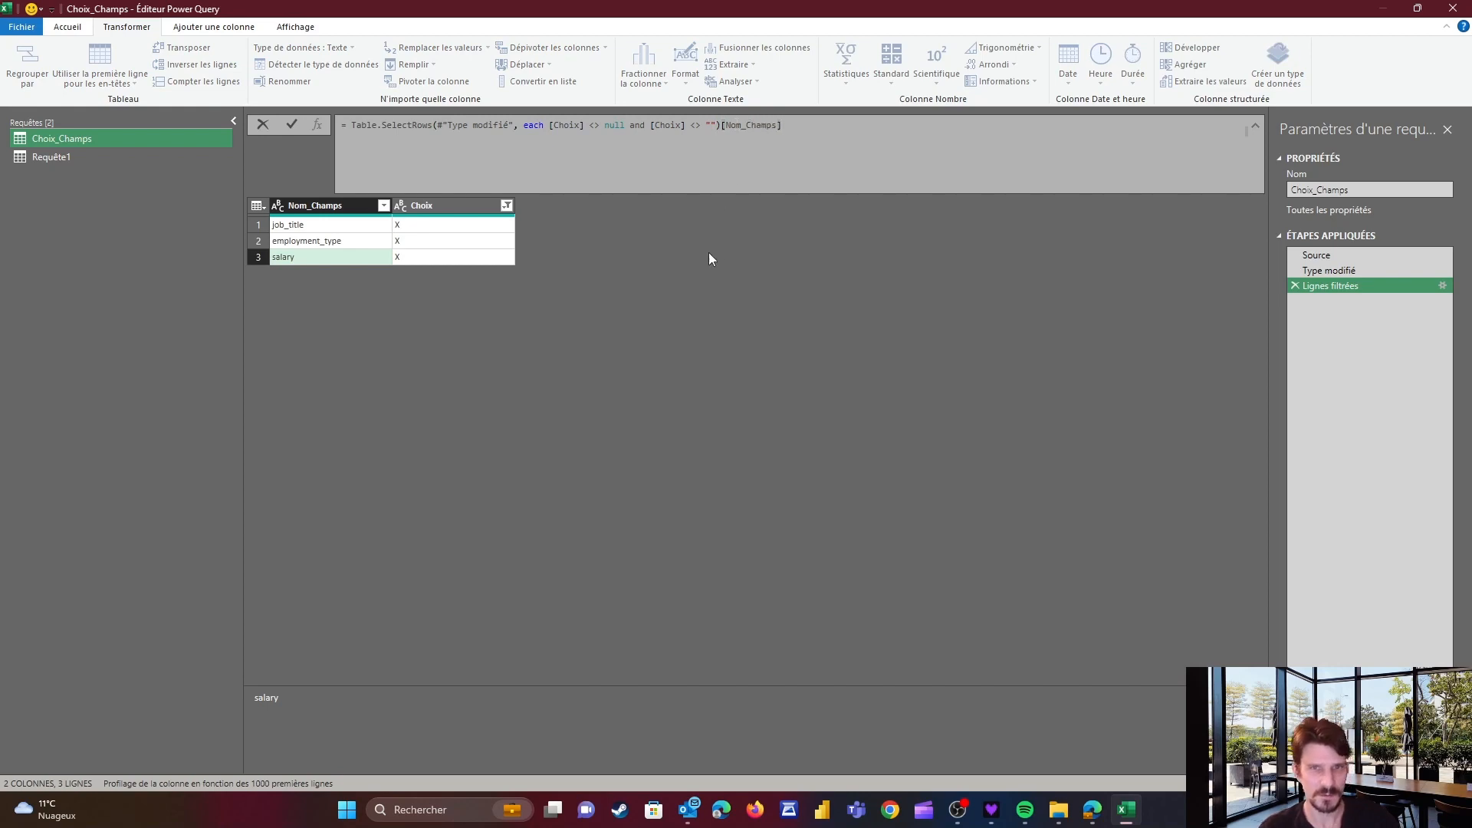
{"action": "key", "text": "Return"}
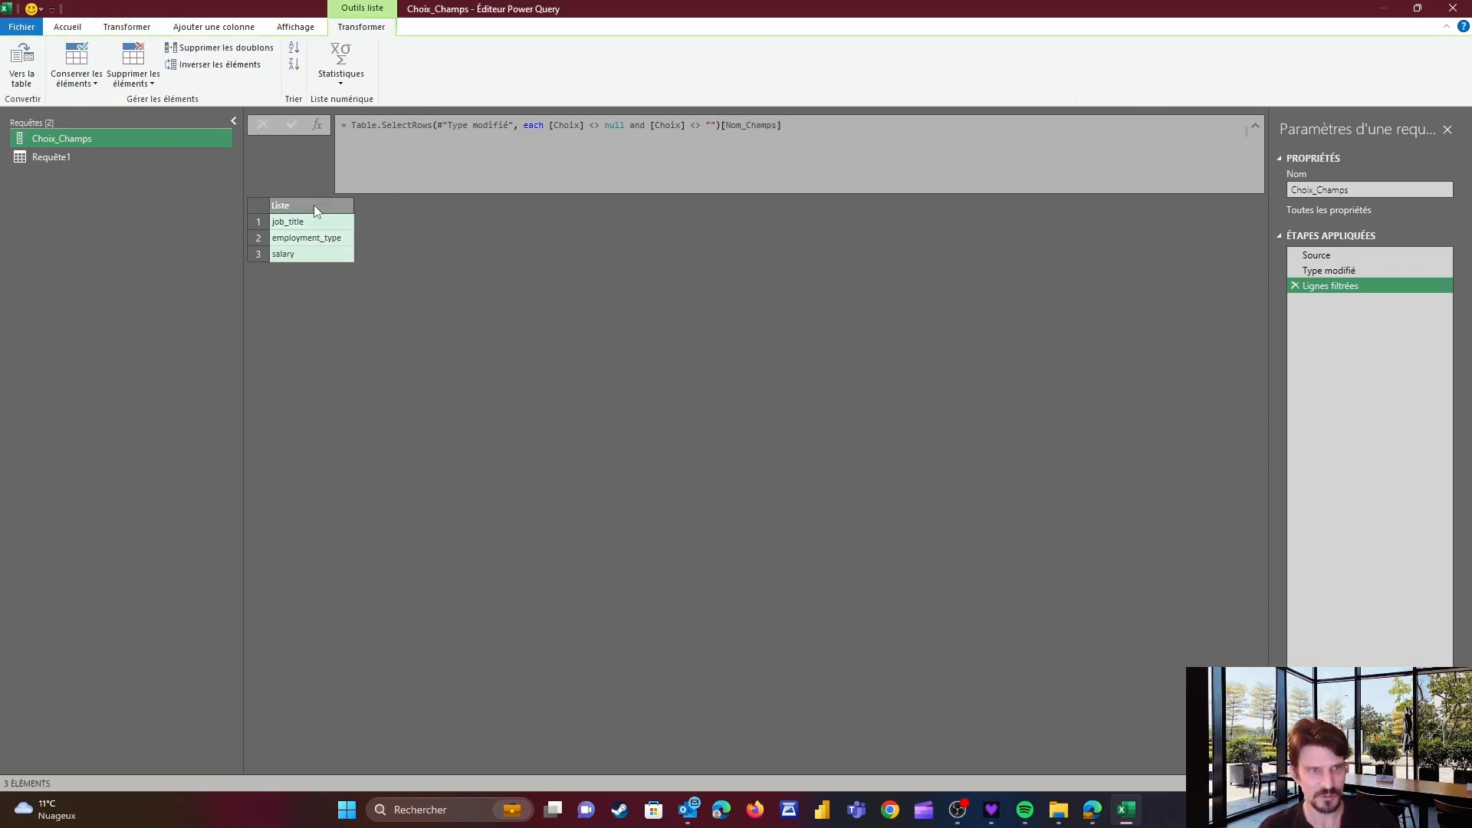
In Requête1, replace the column list in the SelectColumns formula with Choix_Champs
{"action": "left_click", "coordinate": [67, 156]}
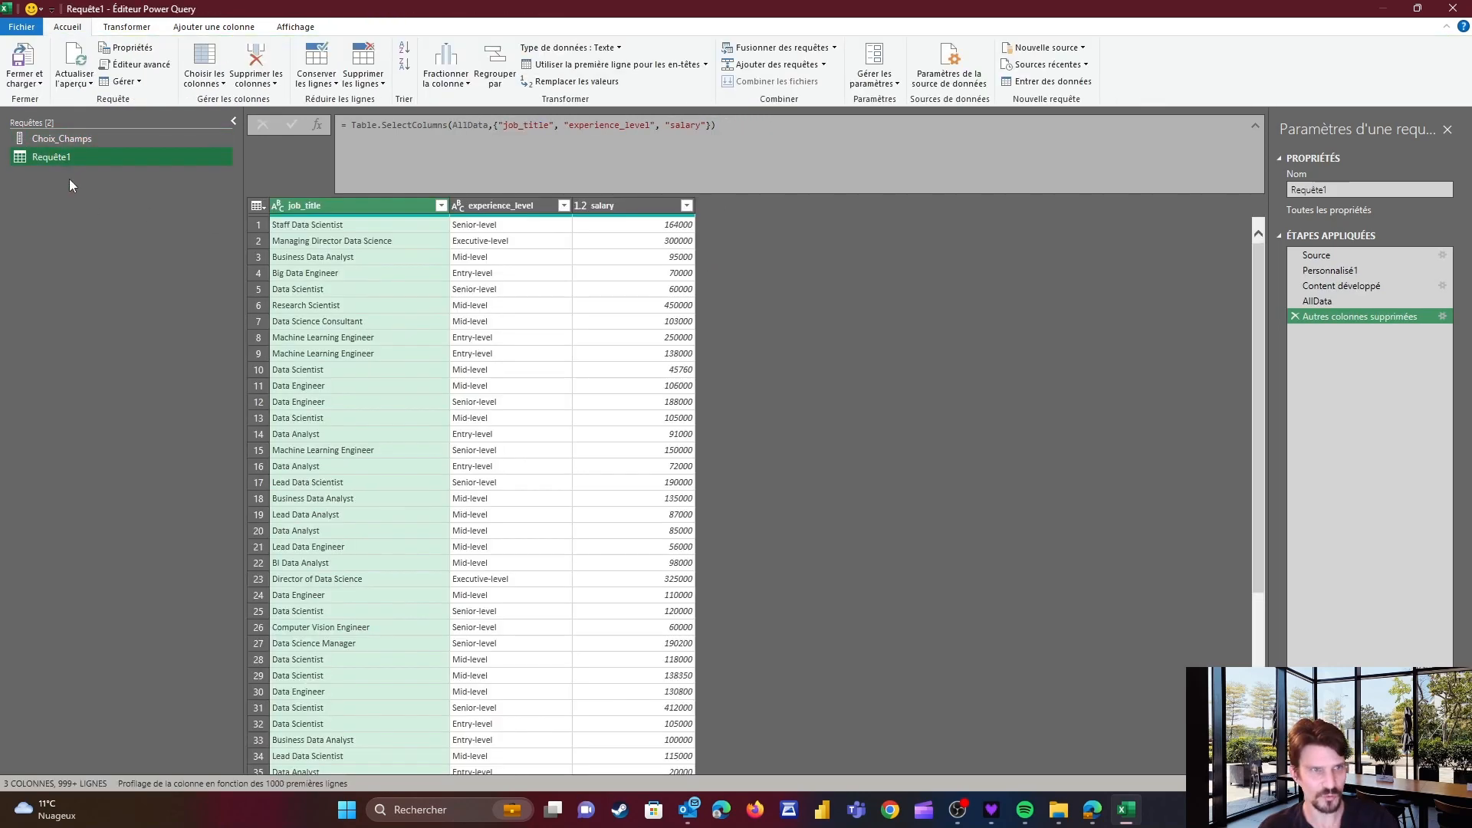
{"action": "left_click_drag", "start_coordinate": [495, 125], "coordinate": [719, 131]}
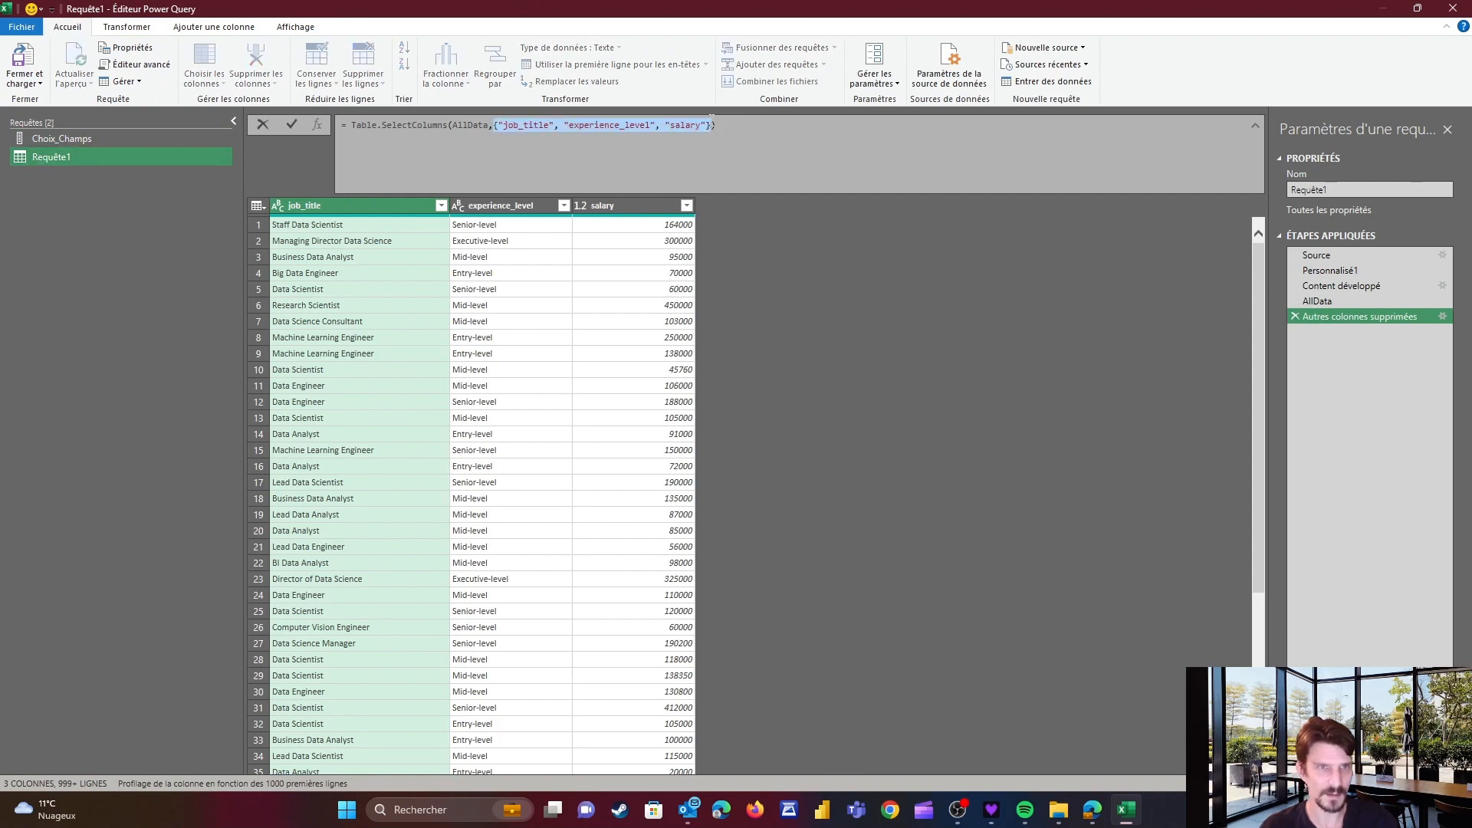
{"action": "key", "text": "Delete"}
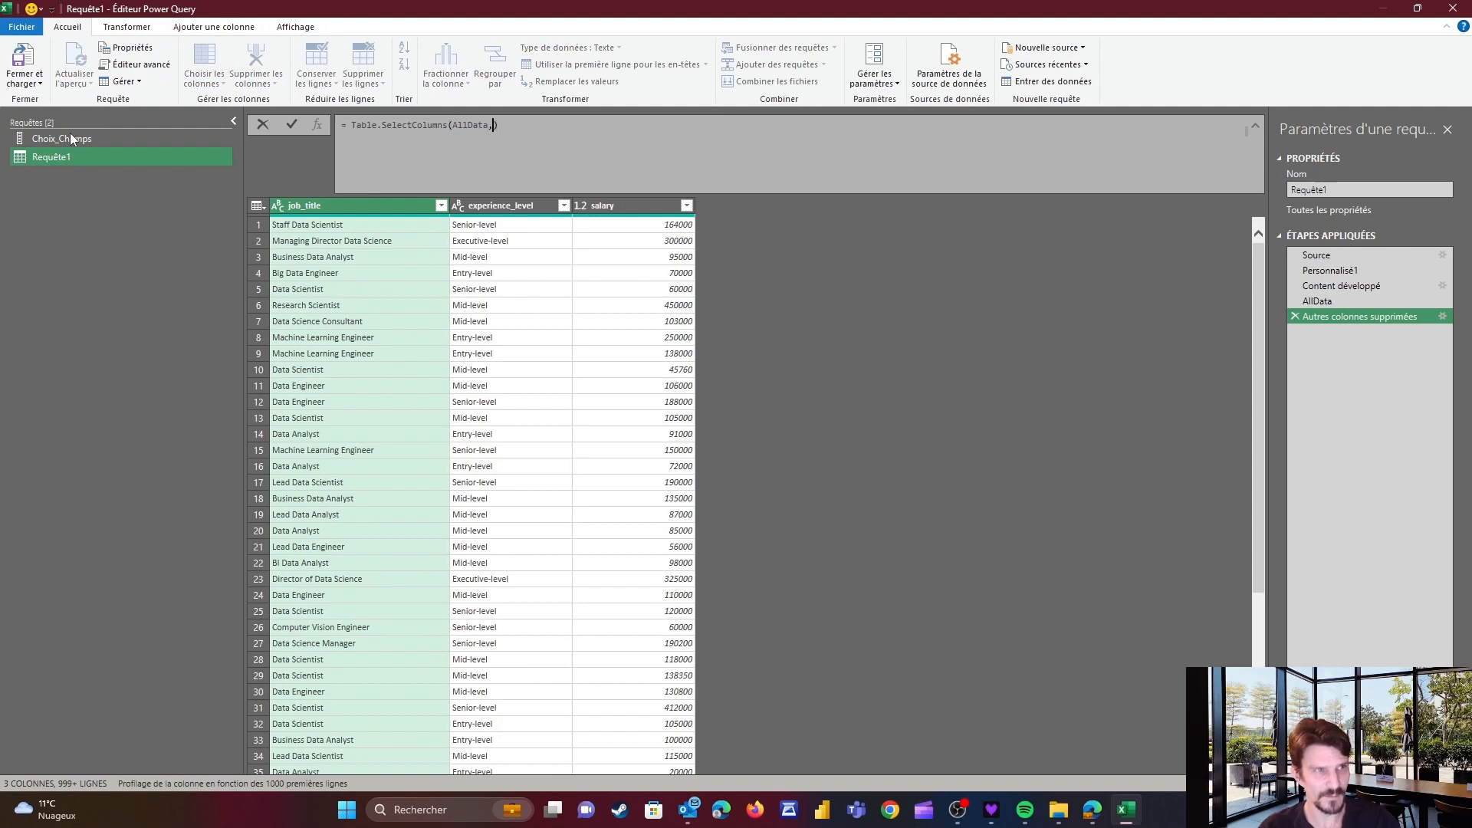
{"action": "type", "text": "Choix_"}
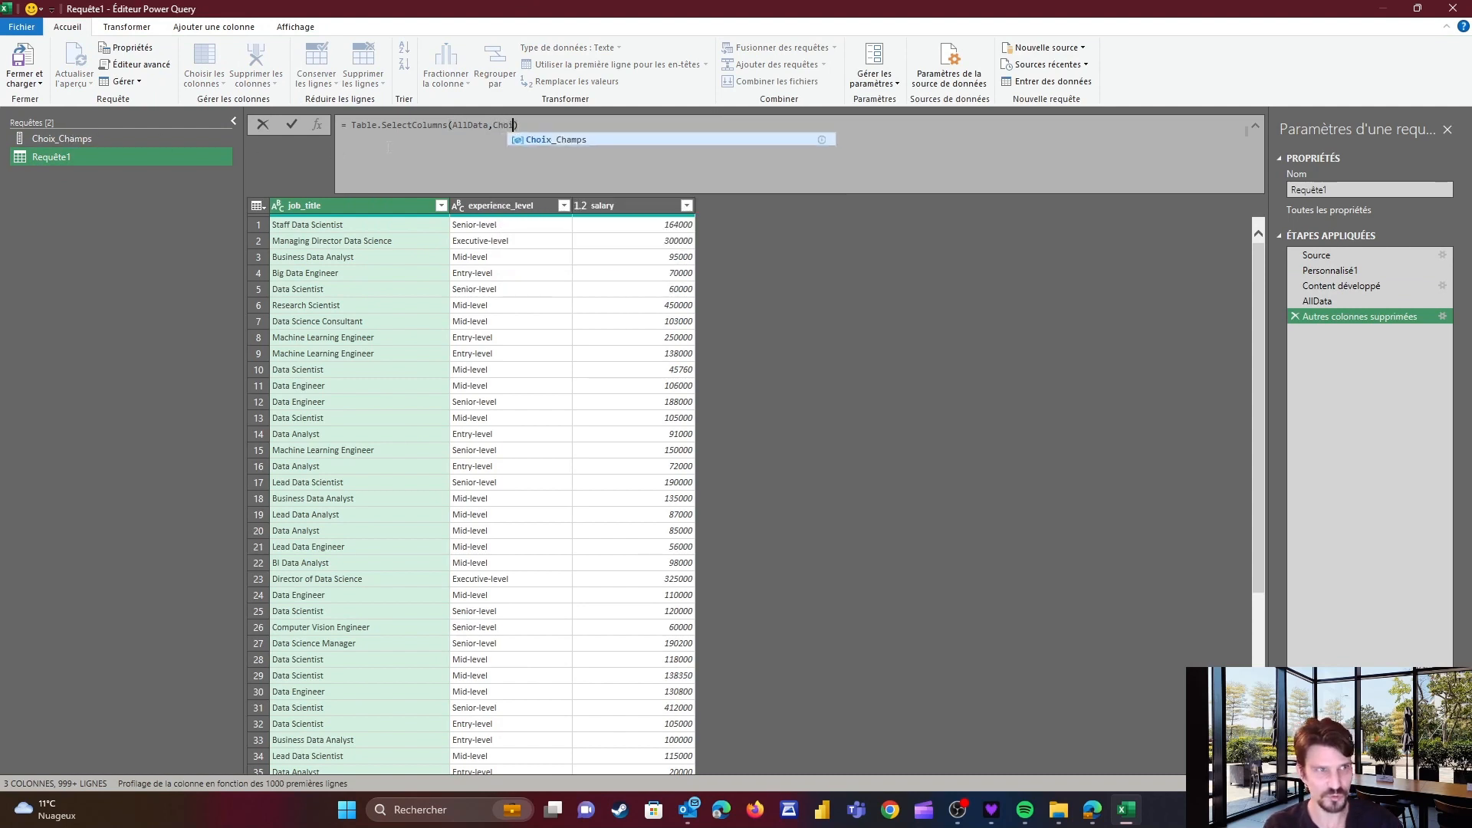
{"action": "type", "text": "Champ"}
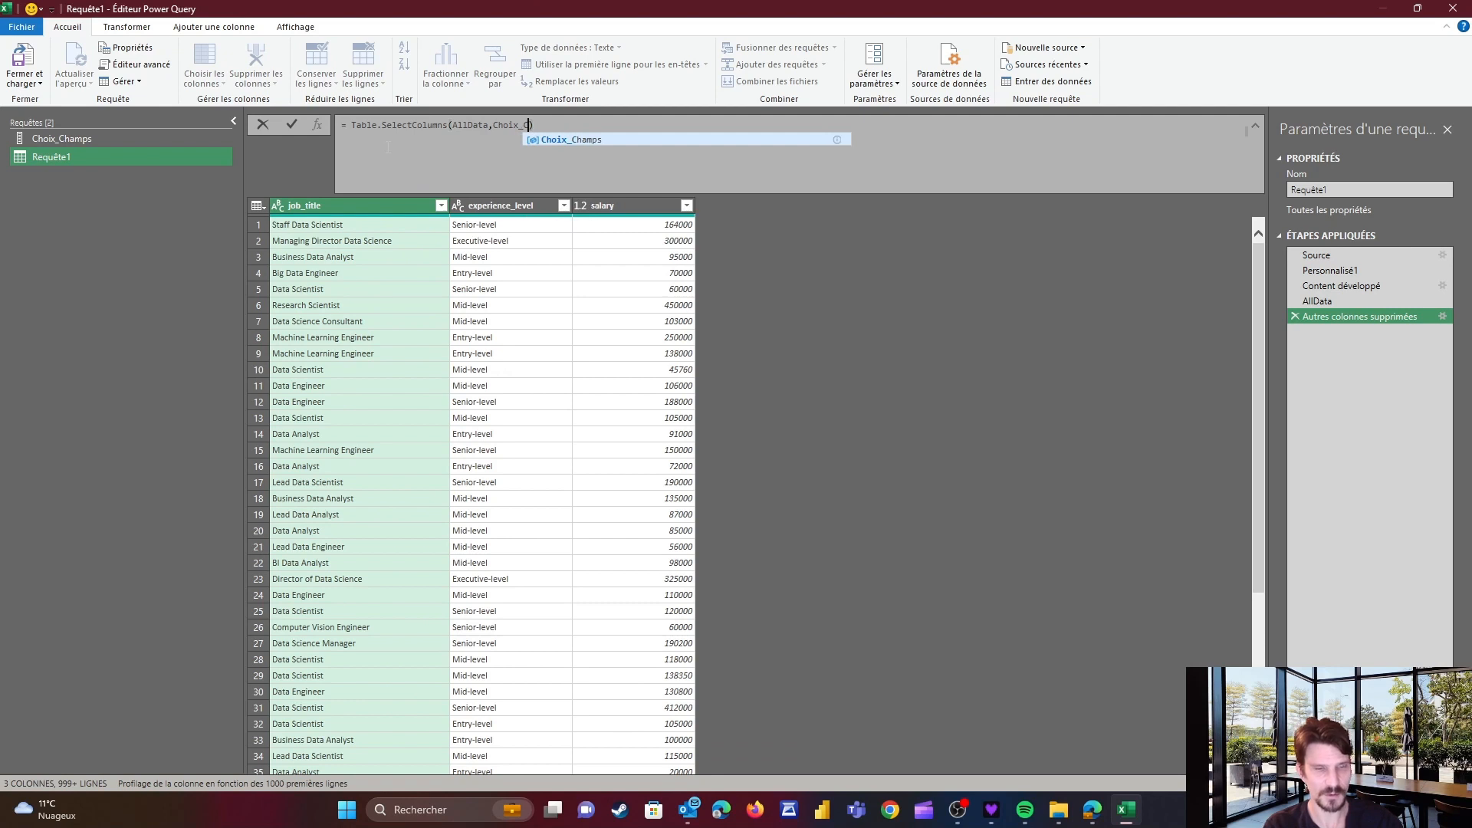
{"action": "type", "text": "s"}
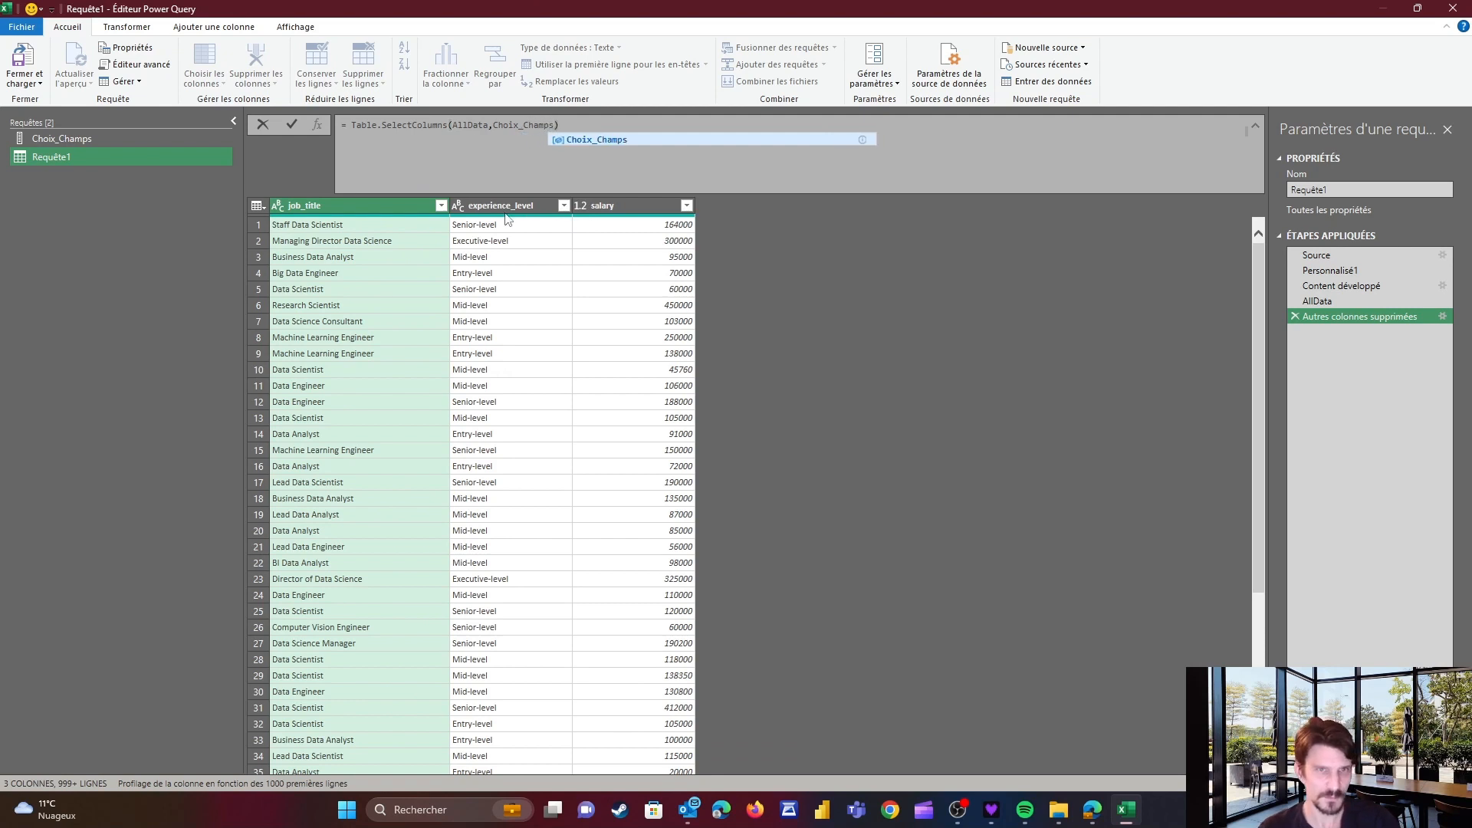
{"action": "key", "text": "Return"}
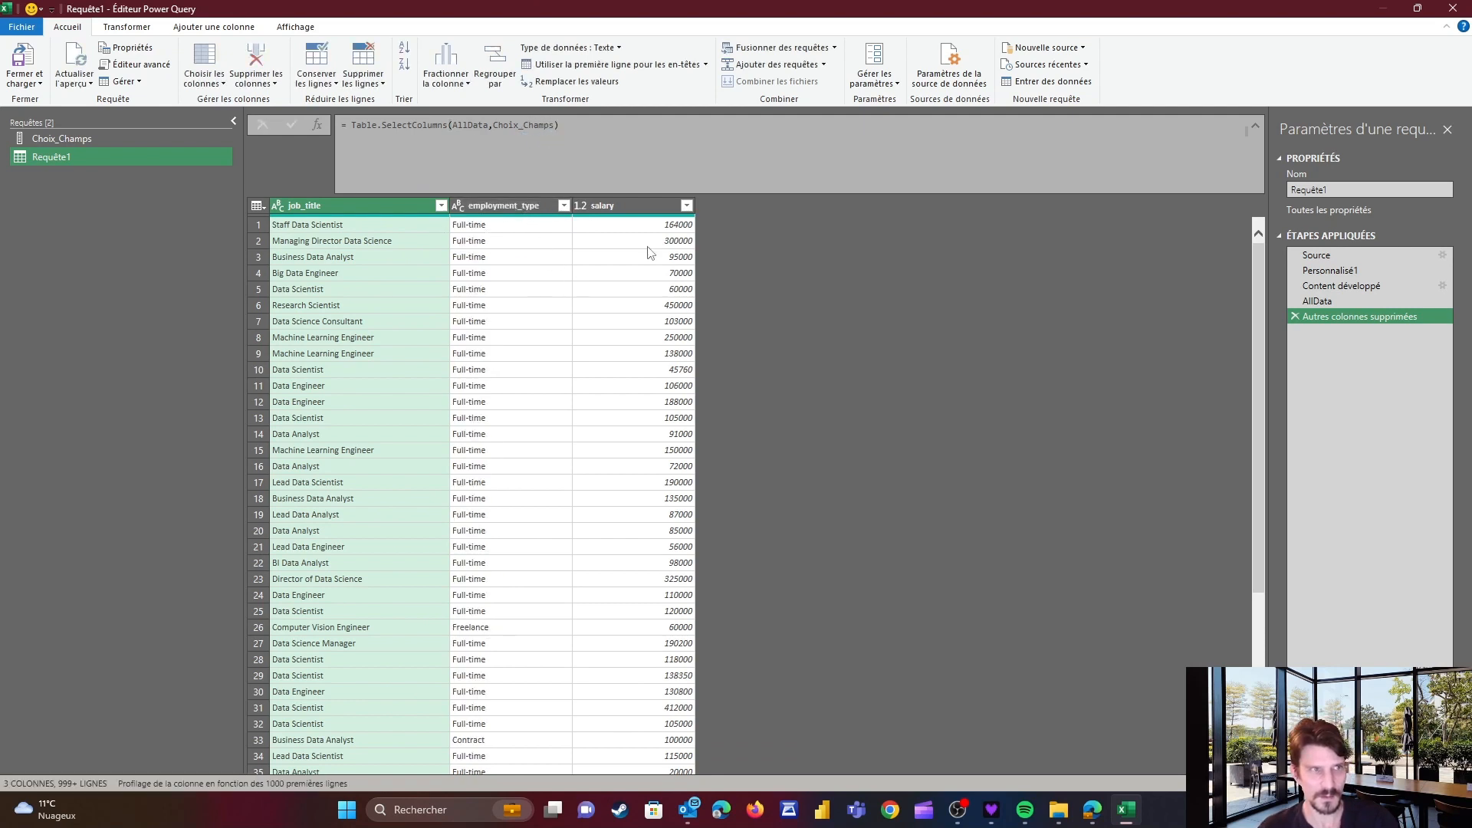
Rename the Requête1 query to Data
{"action": "left_click", "coordinate": [1342, 189]}
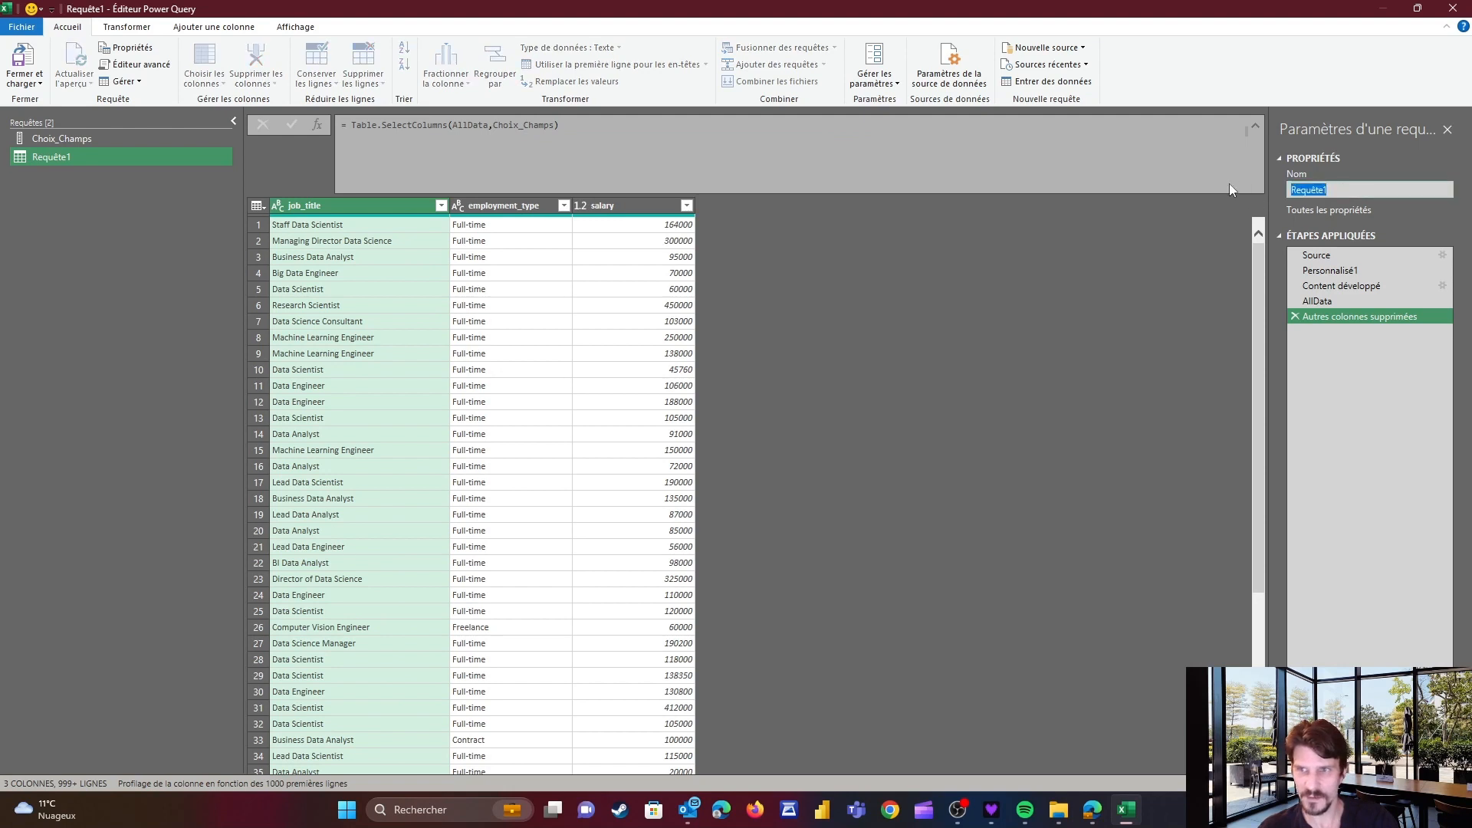
{"action": "type", "text": "Data"}
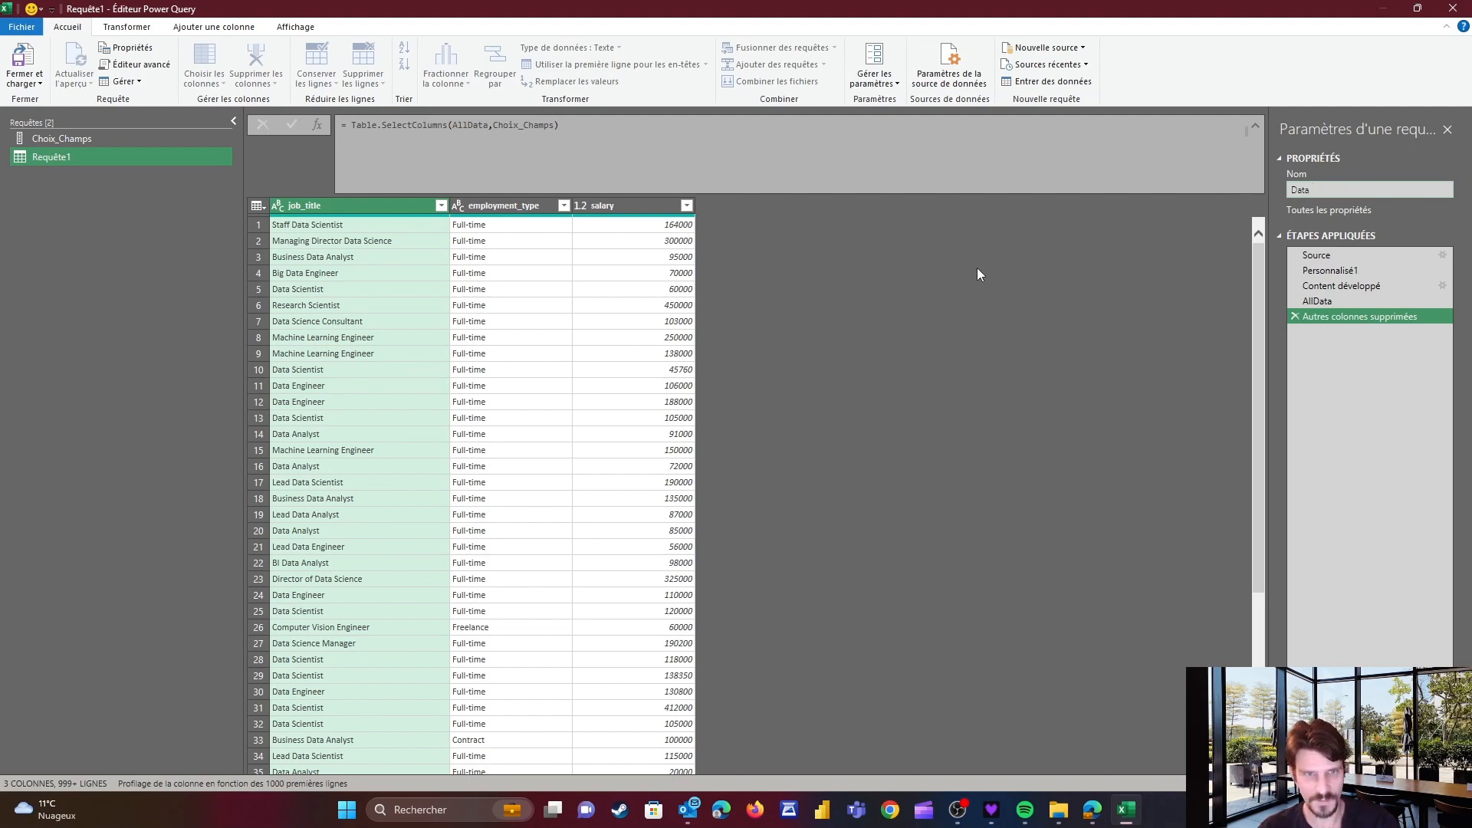
{"action": "key", "text": "Return"}
Close and load the queries as connection only, adding them to the data model
{"action": "left_click", "coordinate": [42, 85]}
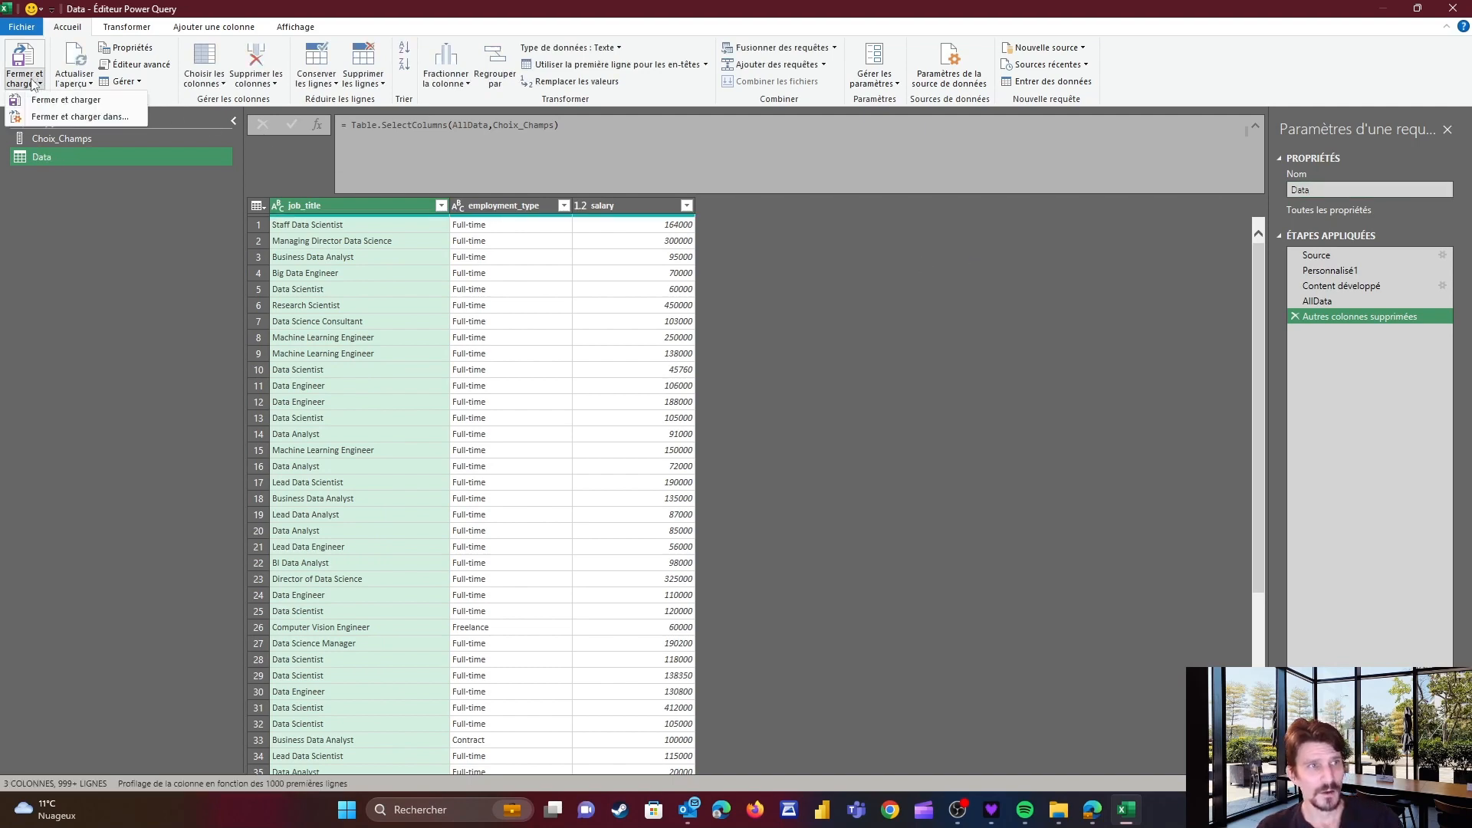
{"action": "left_click", "coordinate": [30, 121]}
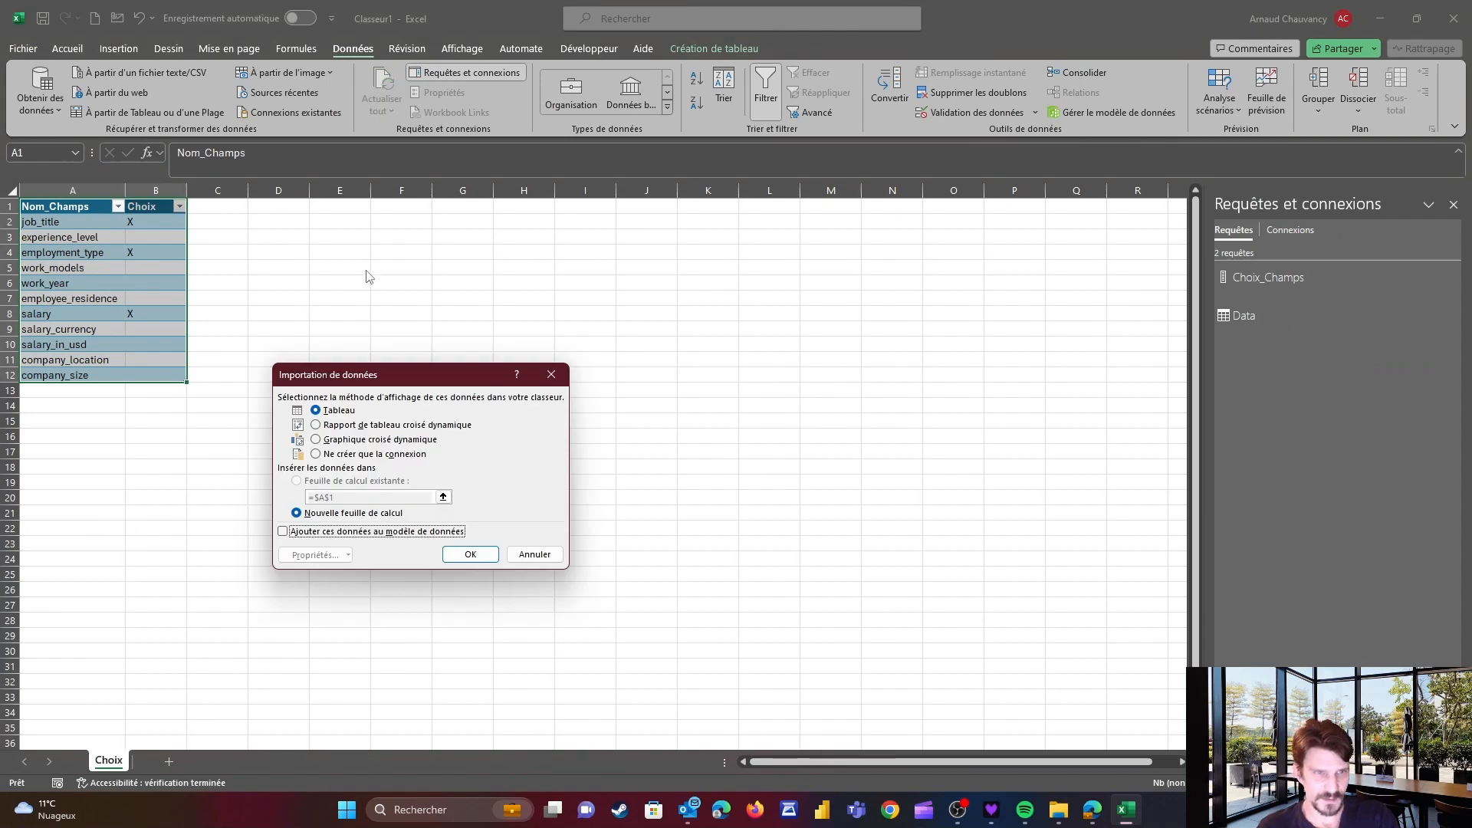
{"action": "left_click", "coordinate": [317, 455]}
{"action": "left_click", "coordinate": [283, 532]}
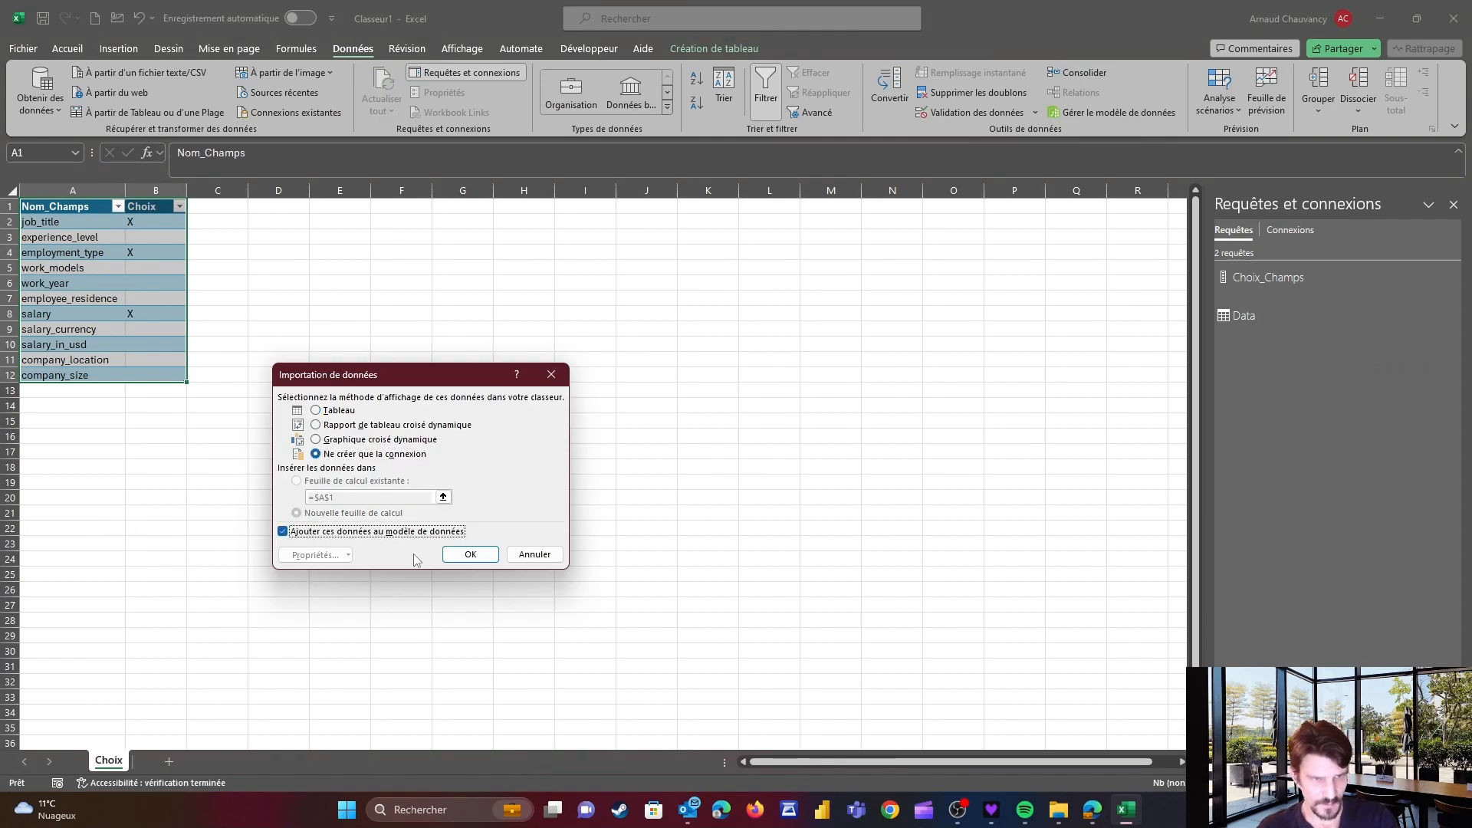
{"action": "left_click", "coordinate": [470, 553]}
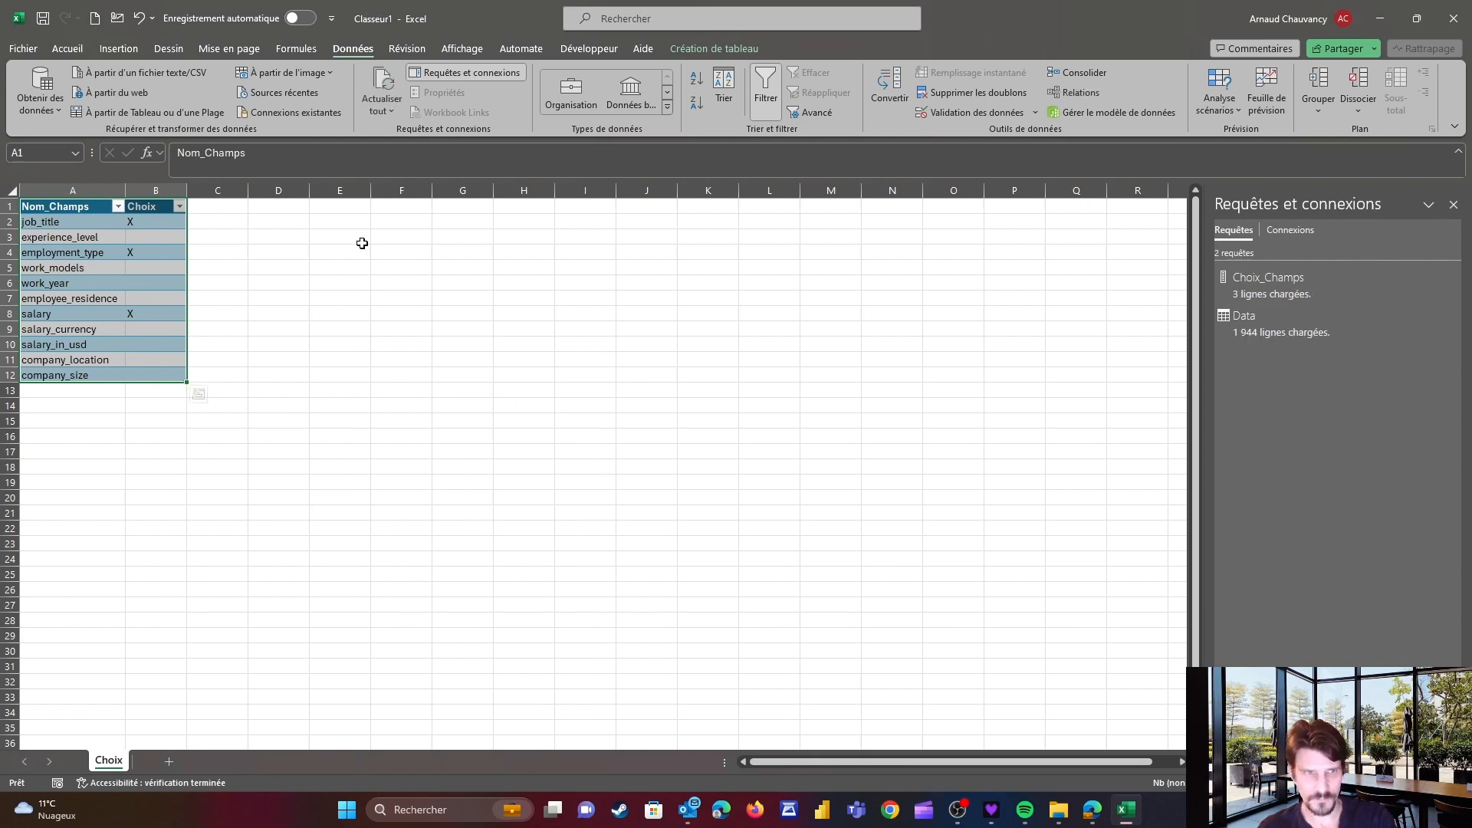
Load the Data query as a table starting at cell E1 of the existing sheet and widen its salary column
{"action": "left_click", "coordinate": [340, 205]}
{"action": "right_click", "coordinate": [1261, 331]}
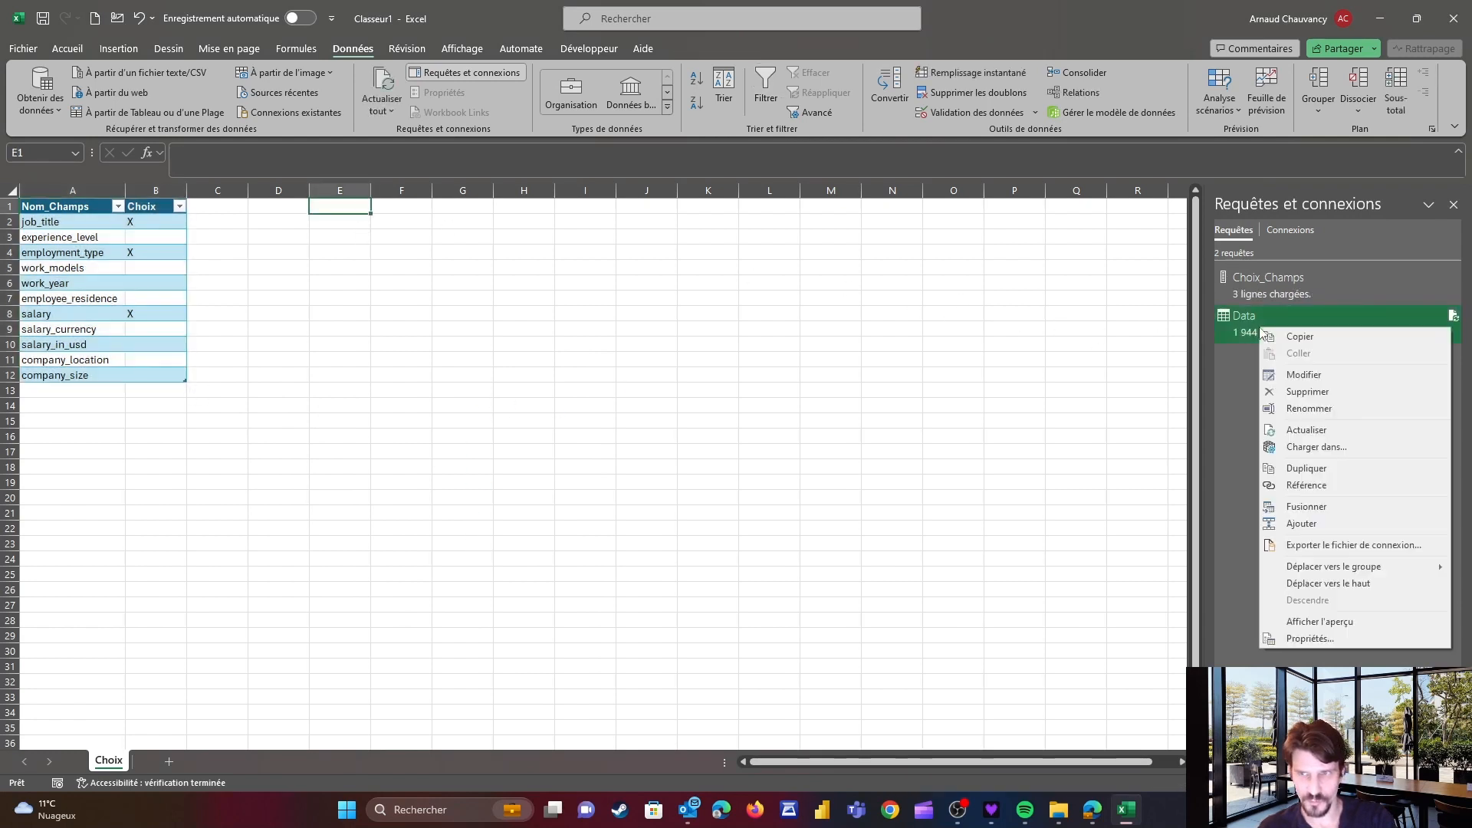
{"action": "left_click", "coordinate": [1305, 446]}
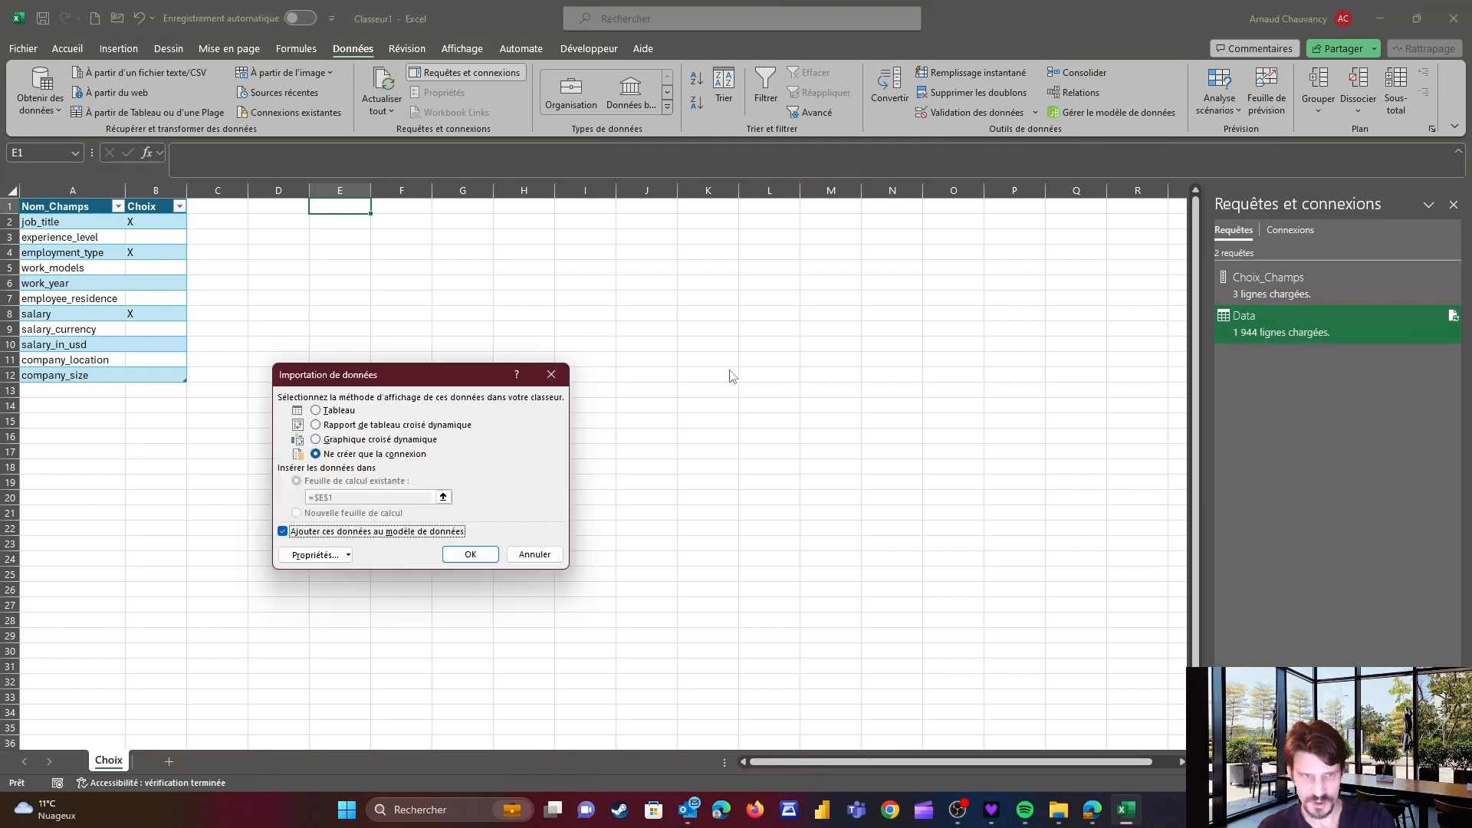
{"action": "left_click", "coordinate": [330, 412]}
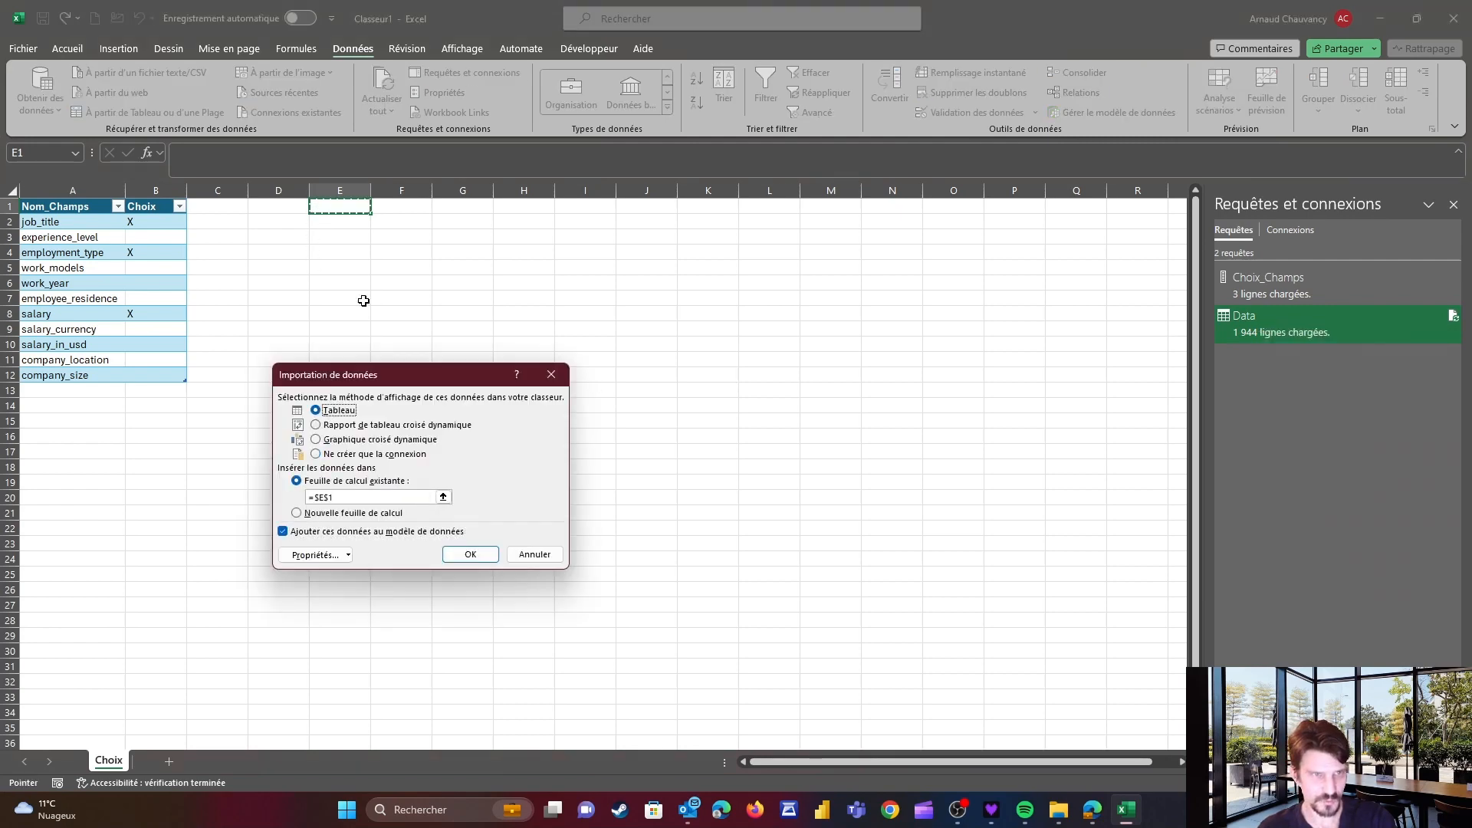
{"action": "left_click", "coordinate": [463, 560]}
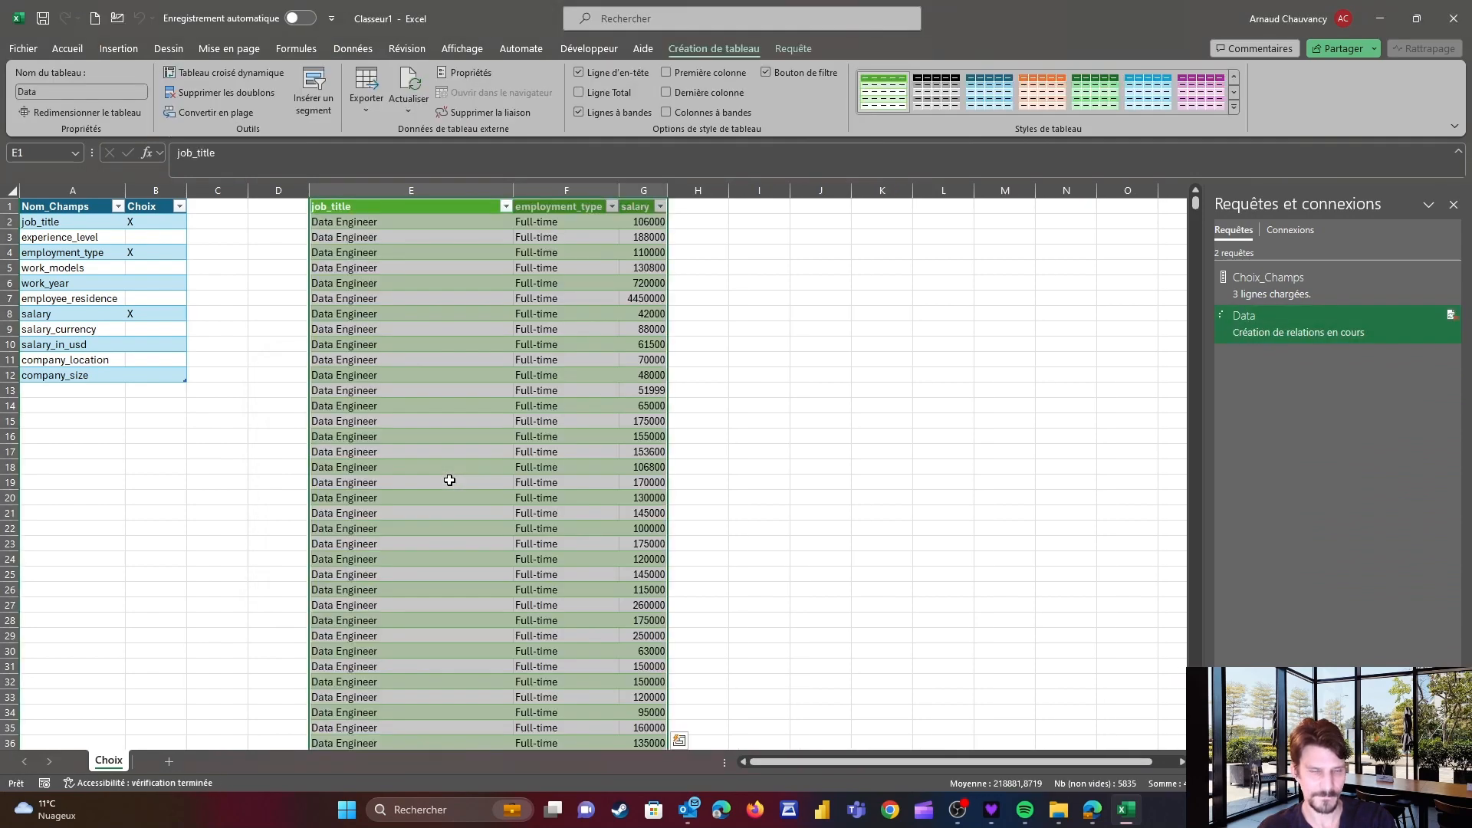
{"action": "left_click_drag", "start_coordinate": [666, 191], "coordinate": [736, 191]}
{"action": "left_click", "coordinate": [393, 225]}
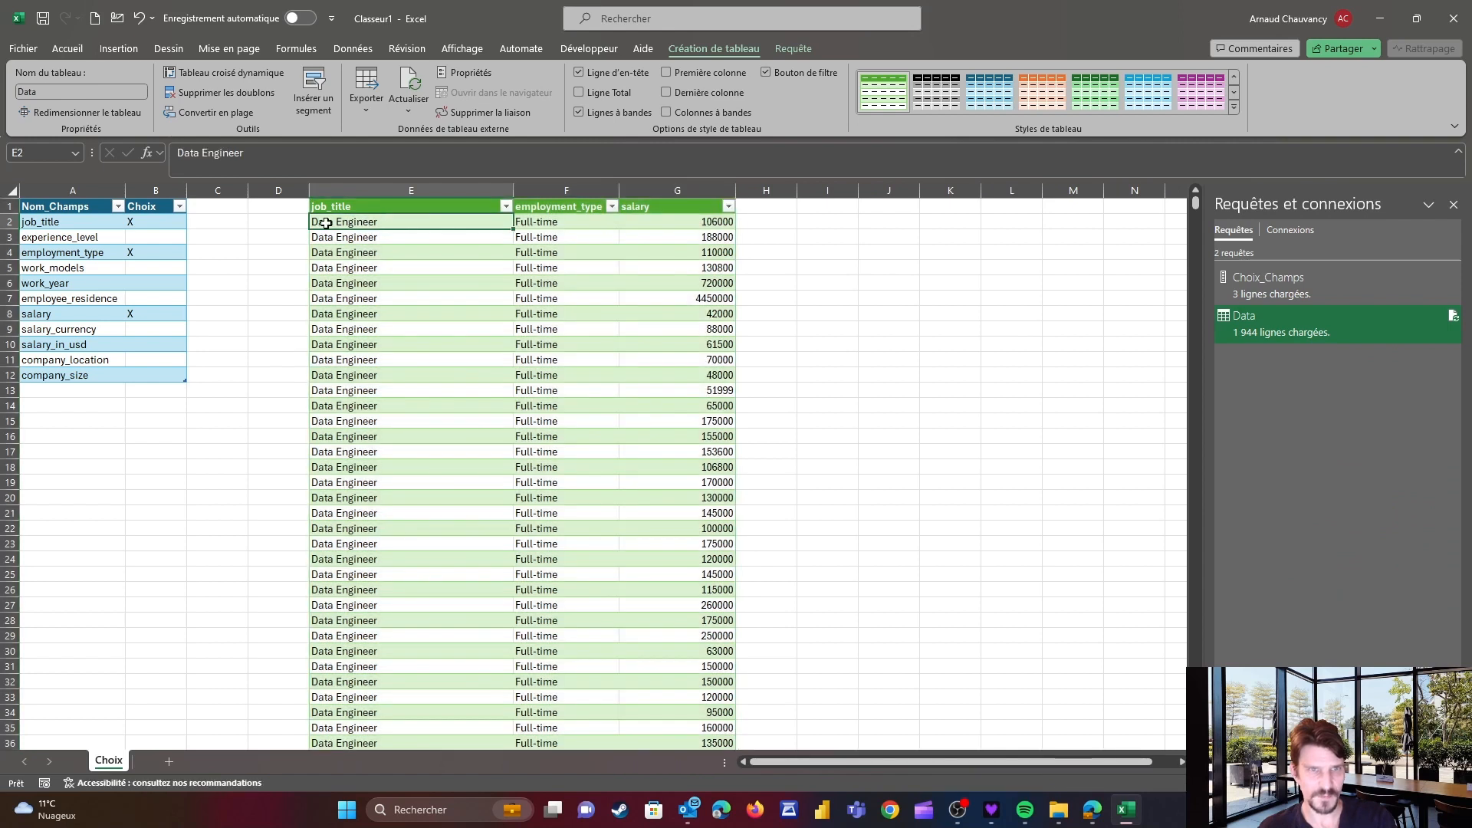
Mark experience_level with 'a' in the Choix column and refresh the Data table
{"action": "left_click", "coordinate": [136, 222]}
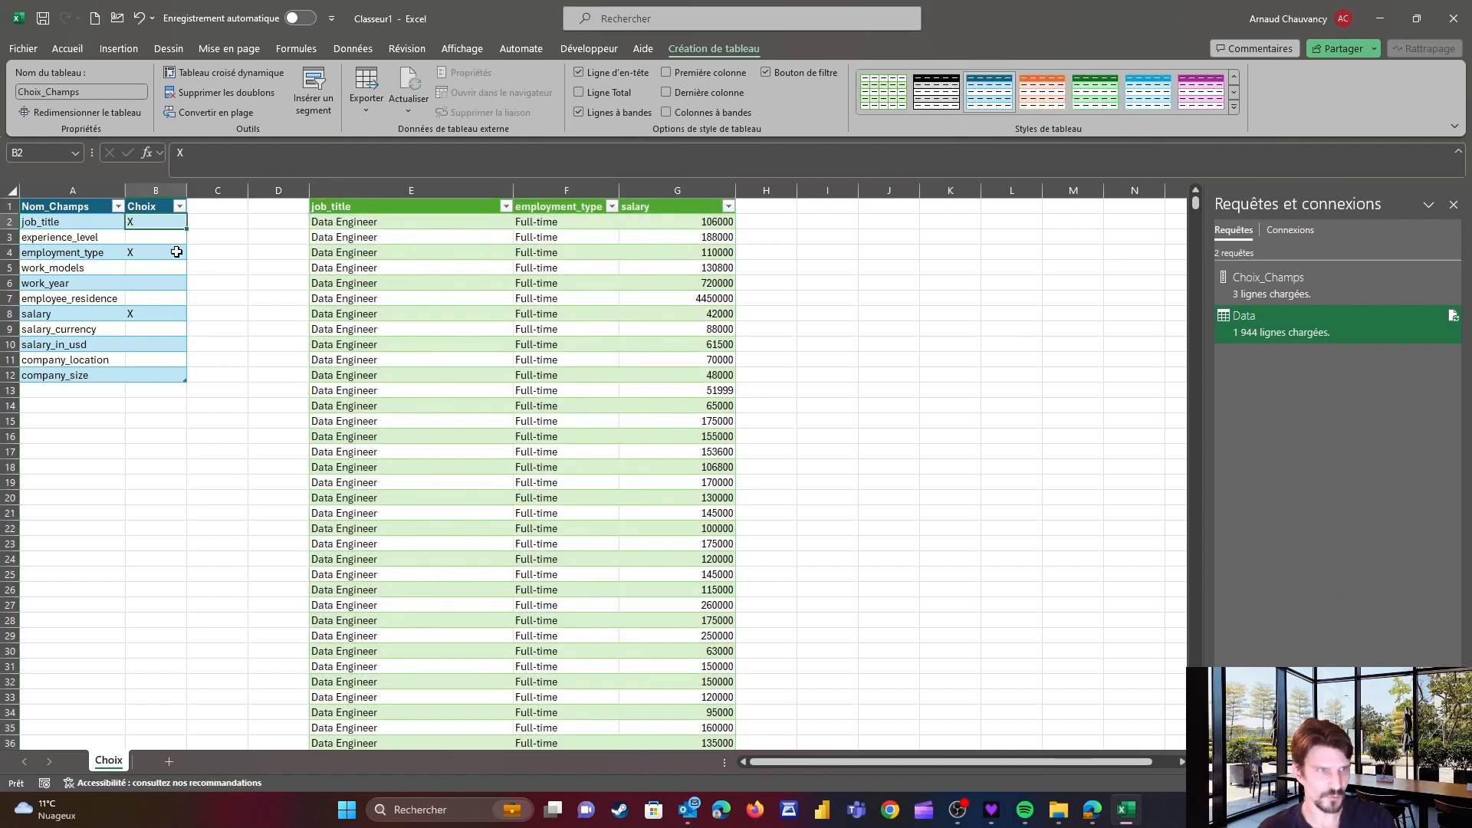
{"action": "key", "text": "Down"}
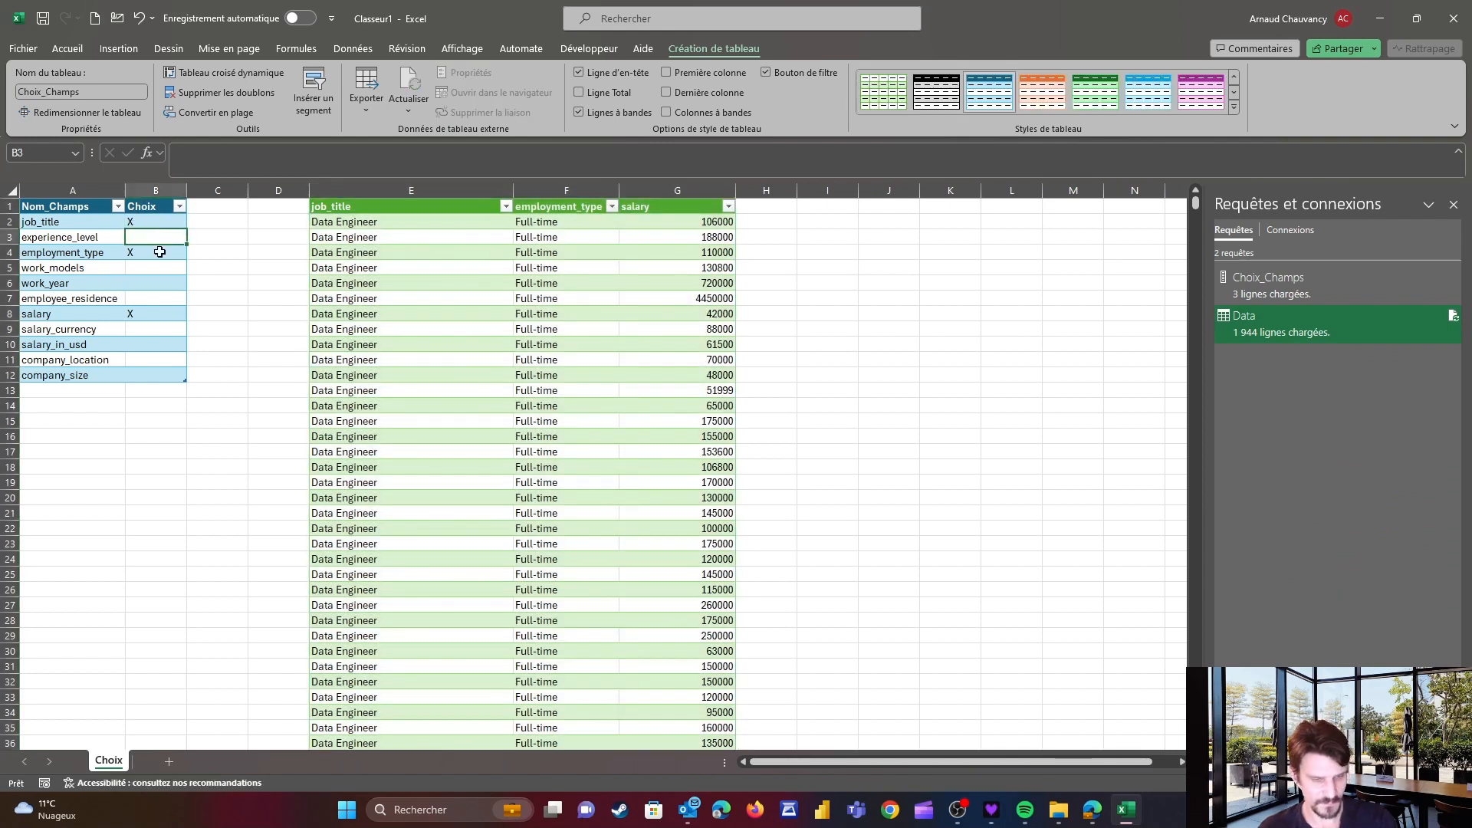
{"action": "type", "text": "a"}
{"action": "key", "text": "Return"}
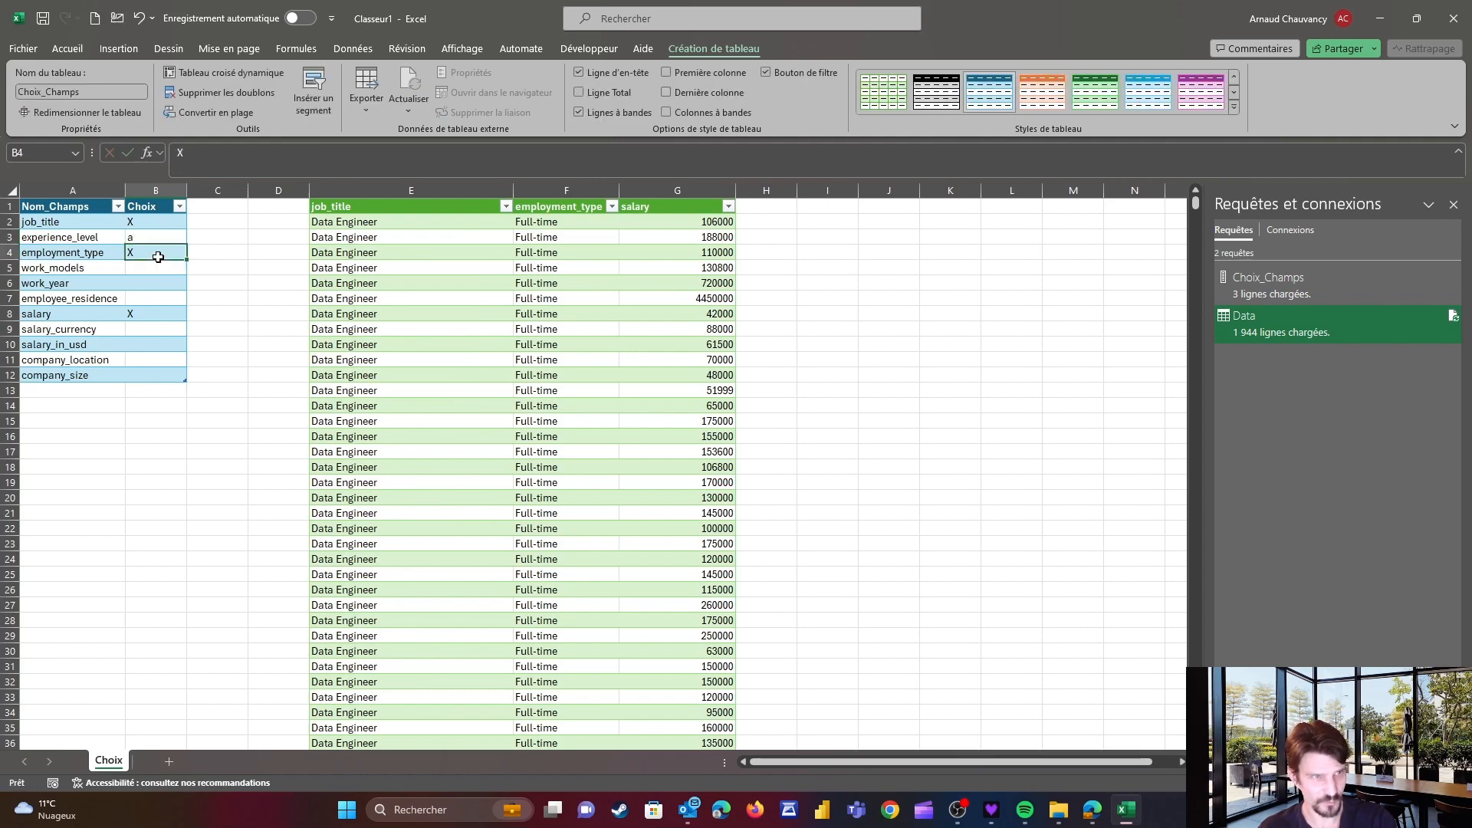
{"action": "right_click", "coordinate": [401, 270]}
{"action": "left_click", "coordinate": [453, 418]}
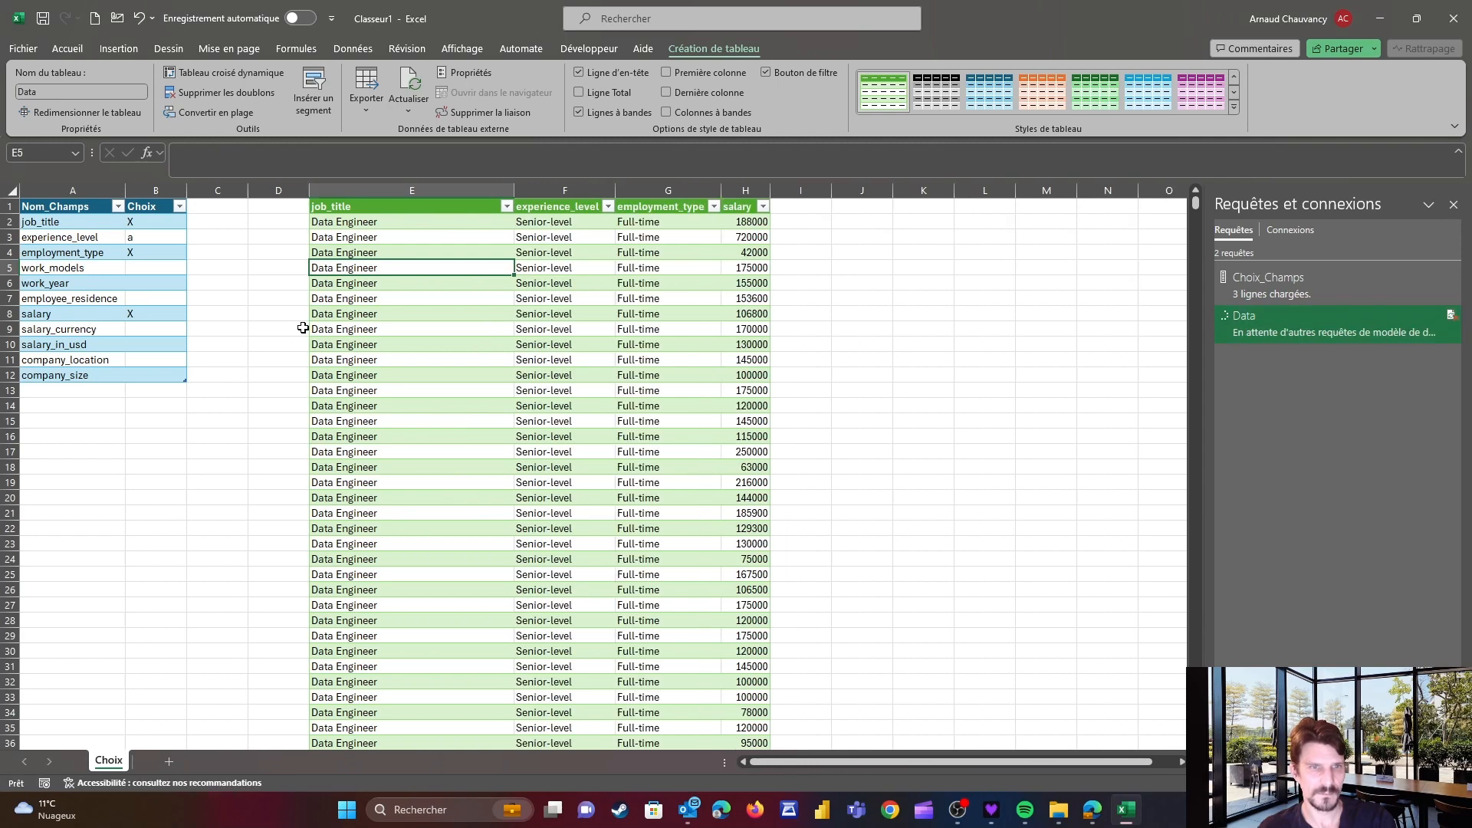
Clear the employment_type choice in the Choix column and refresh the Data table
{"action": "left_click", "coordinate": [147, 254]}
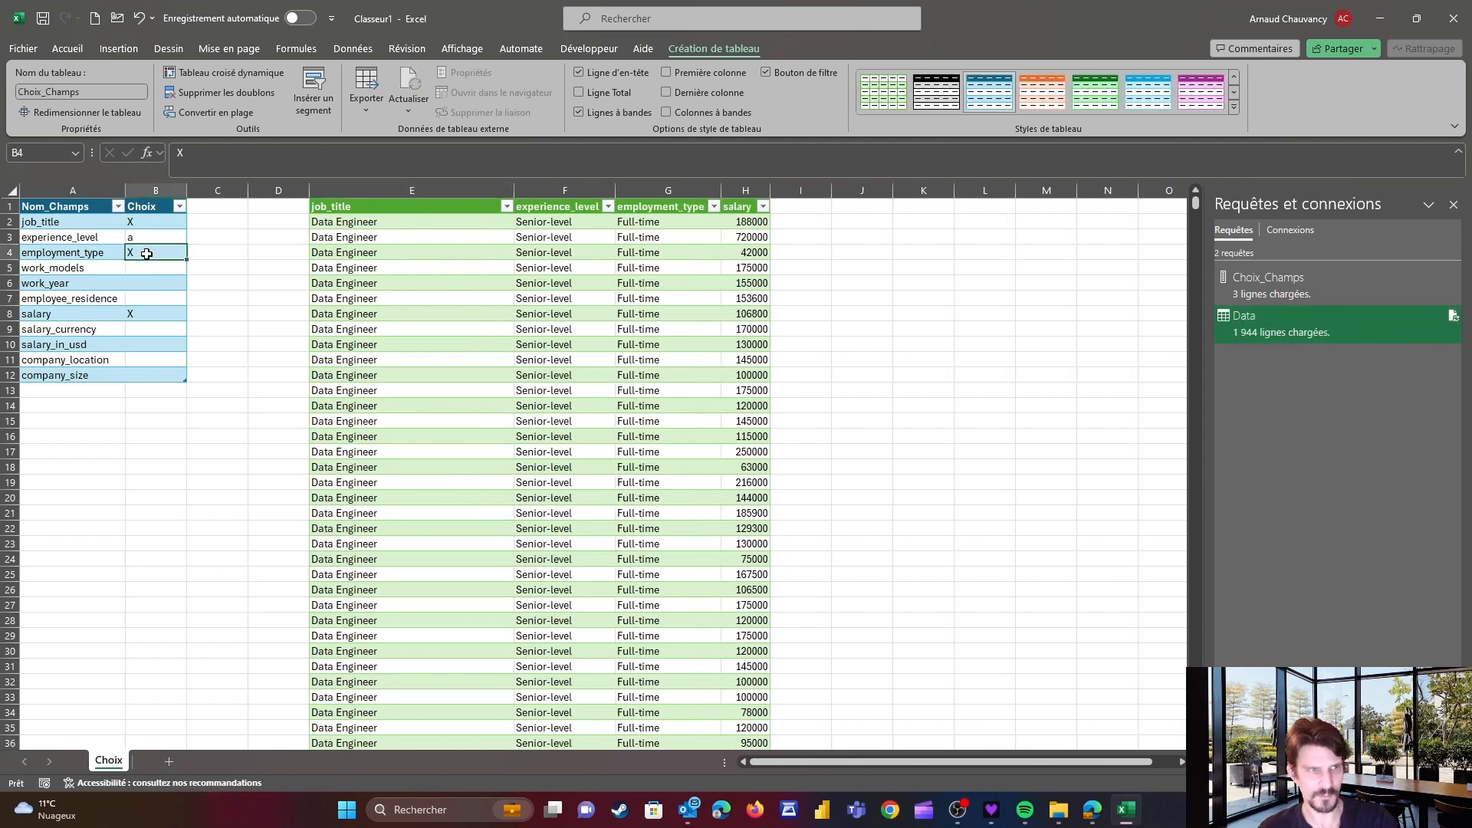
{"action": "left_click", "coordinate": [395, 270]}
{"action": "right_click", "coordinate": [400, 268]}
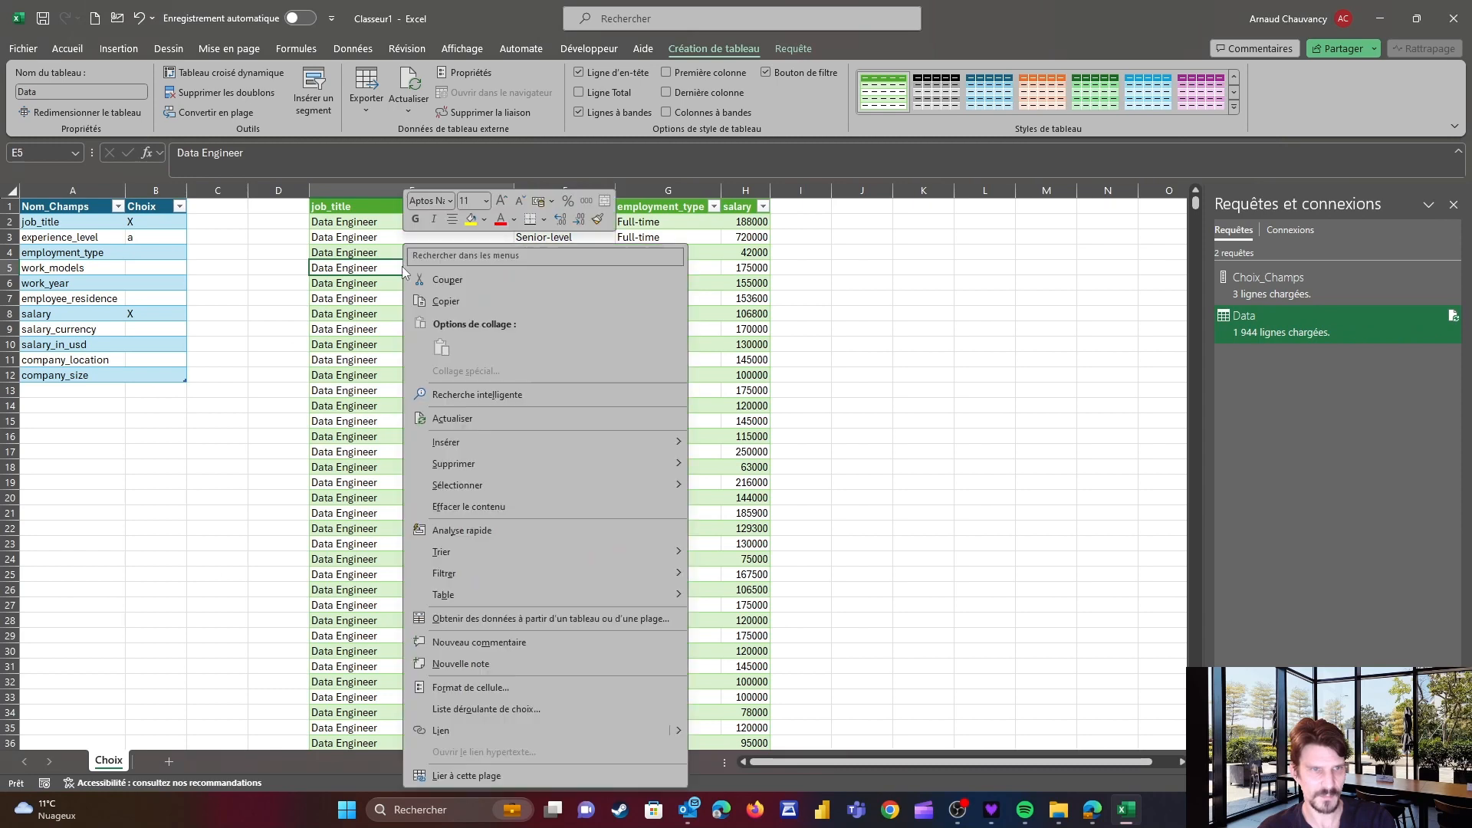
{"action": "left_click", "coordinate": [460, 417]}
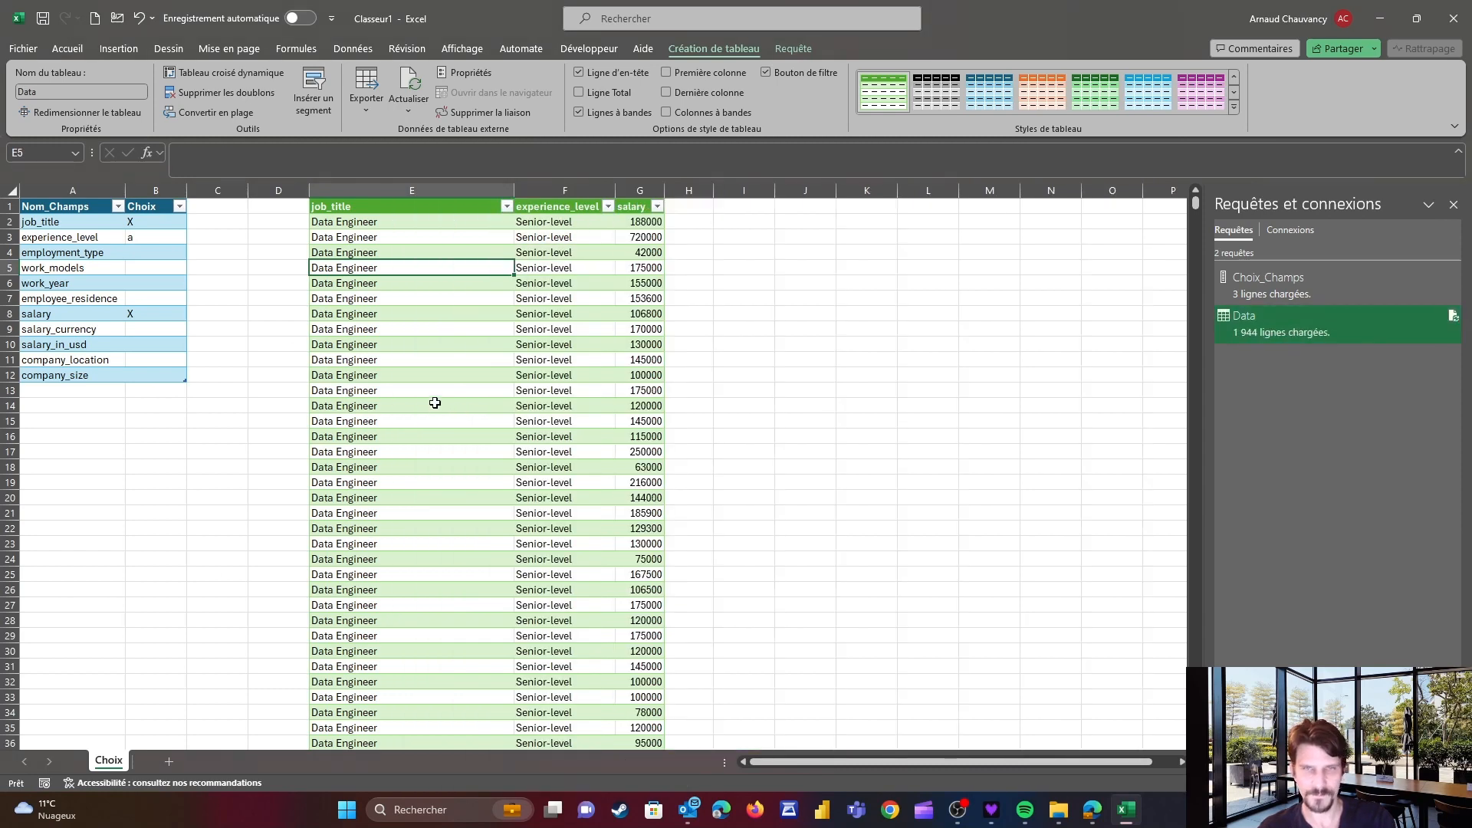
Examine the Data table's columns against the selections in the Choix_Champs table
{"action": "left_click", "coordinate": [418, 360]}
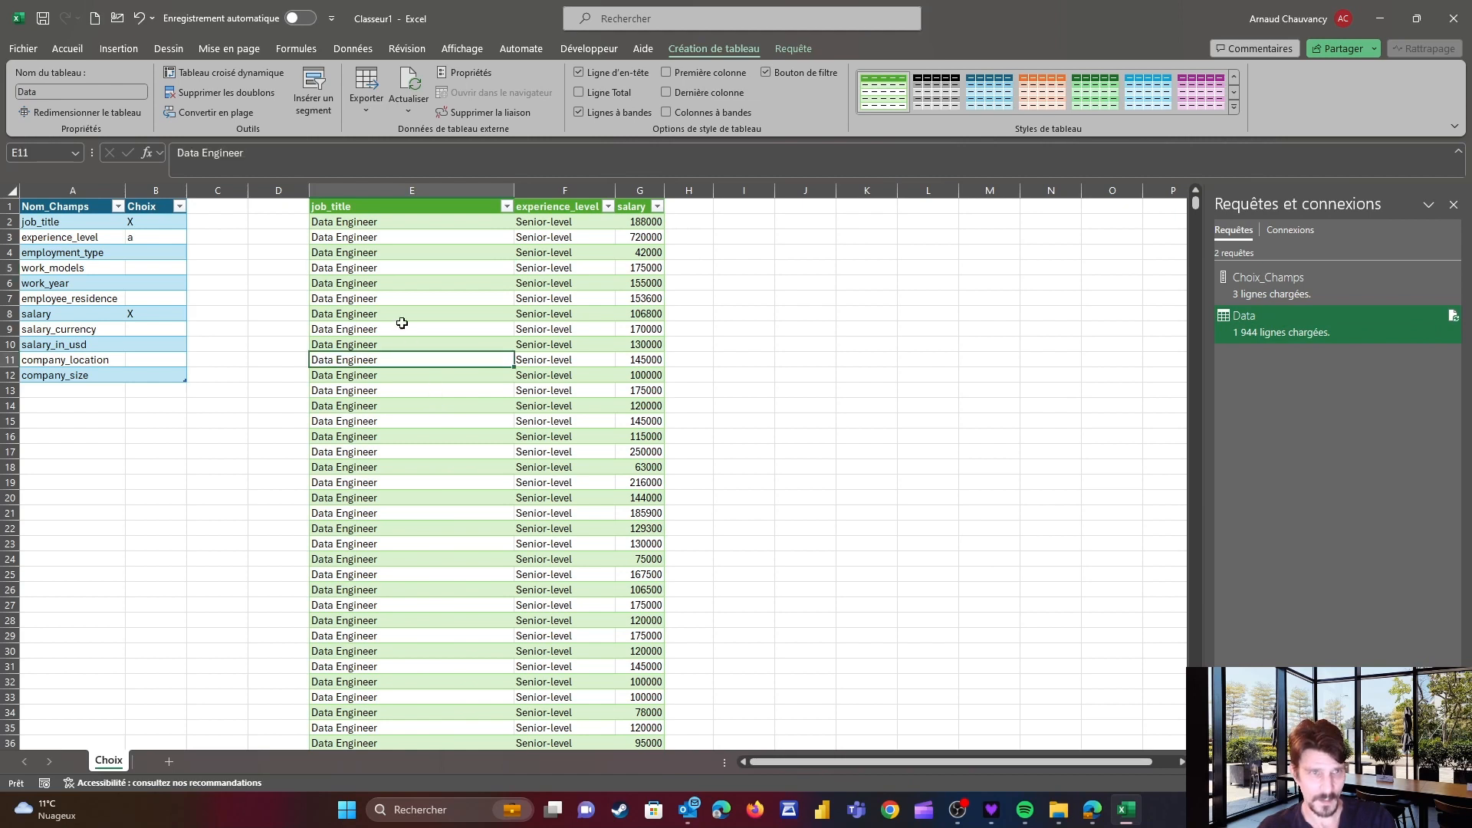
{"action": "left_click", "coordinate": [399, 208]}
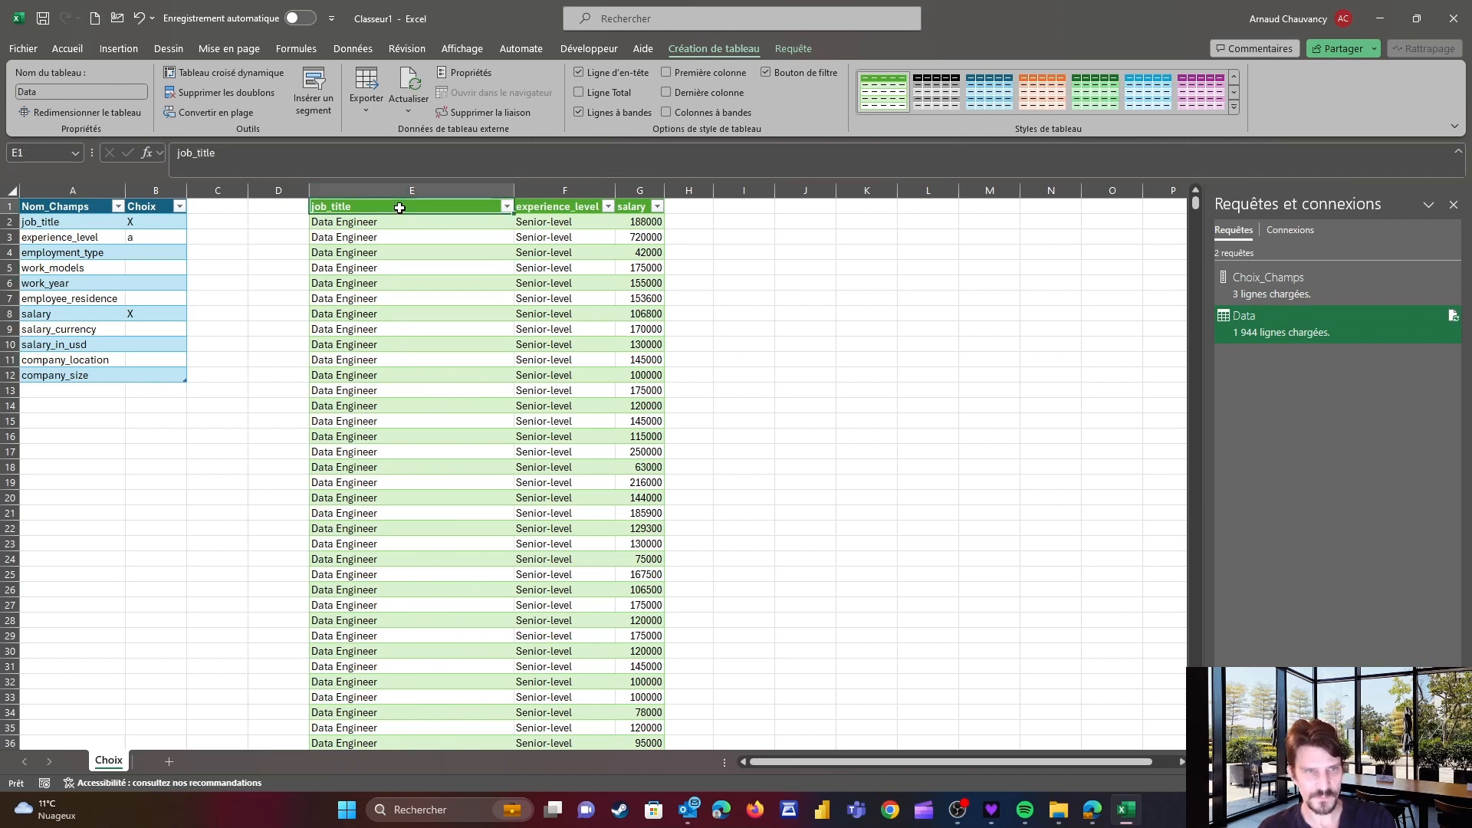
{"action": "key", "text": "shift+Right"}
{"action": "key", "text": "shift+Right"}
{"action": "key", "text": "shift+Down"}
{"action": "key", "text": "shift+Down"}
{"action": "key", "text": "shift+Down"}
{"action": "key", "text": "shift+Down"}
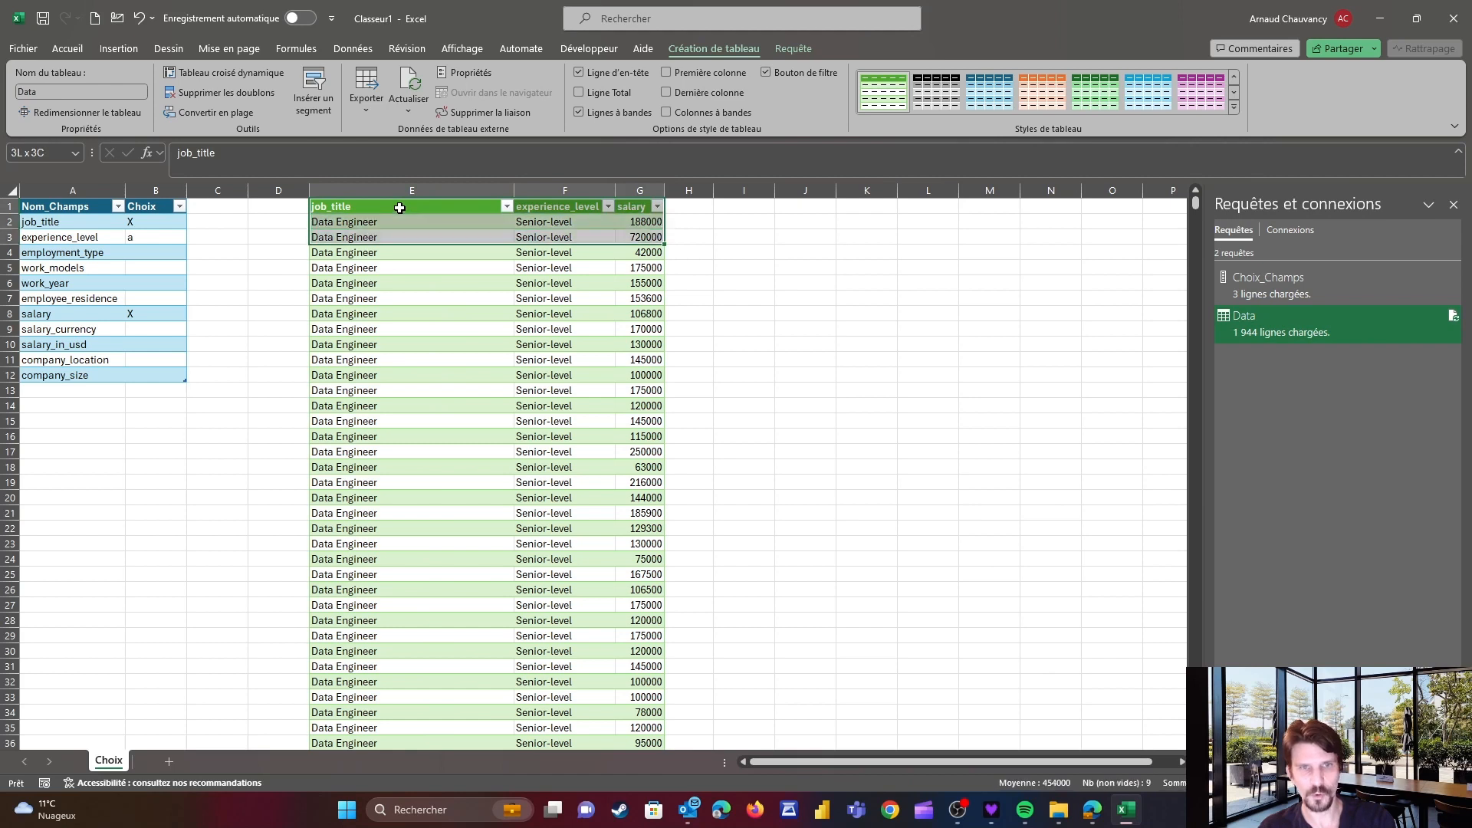
{"action": "key", "text": "Up"}
{"action": "key", "text": "Down"}
{"action": "key", "text": "shift+Right"}
{"action": "key", "text": "shift+Right"}
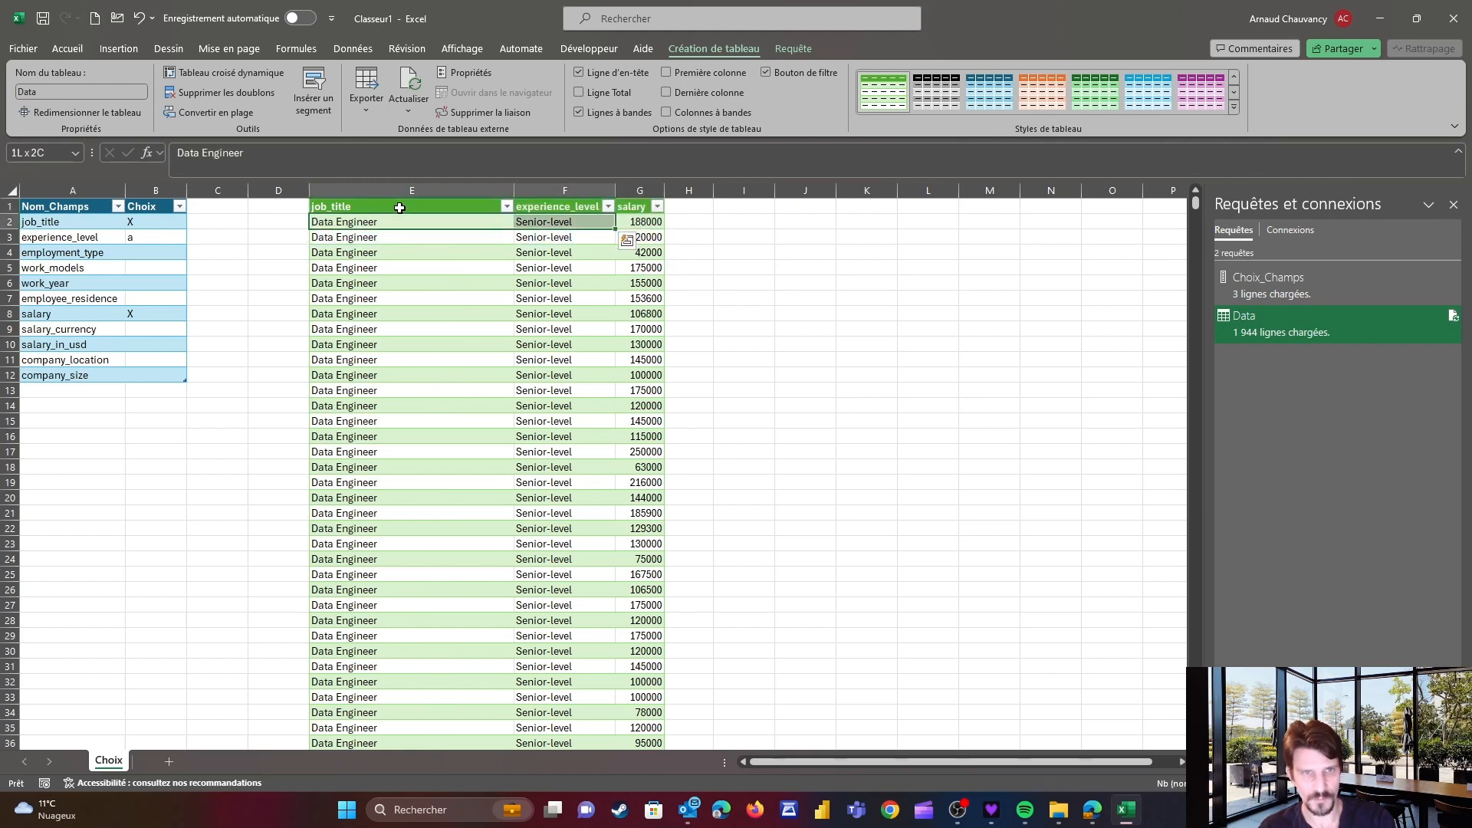
{"action": "key", "text": "shift+Down"}
{"action": "key", "text": "shift+Down"}
{"action": "key", "text": "shift+Down"}
{"action": "key", "text": "shift+Down"}
{"action": "key", "text": "shift+Down"}
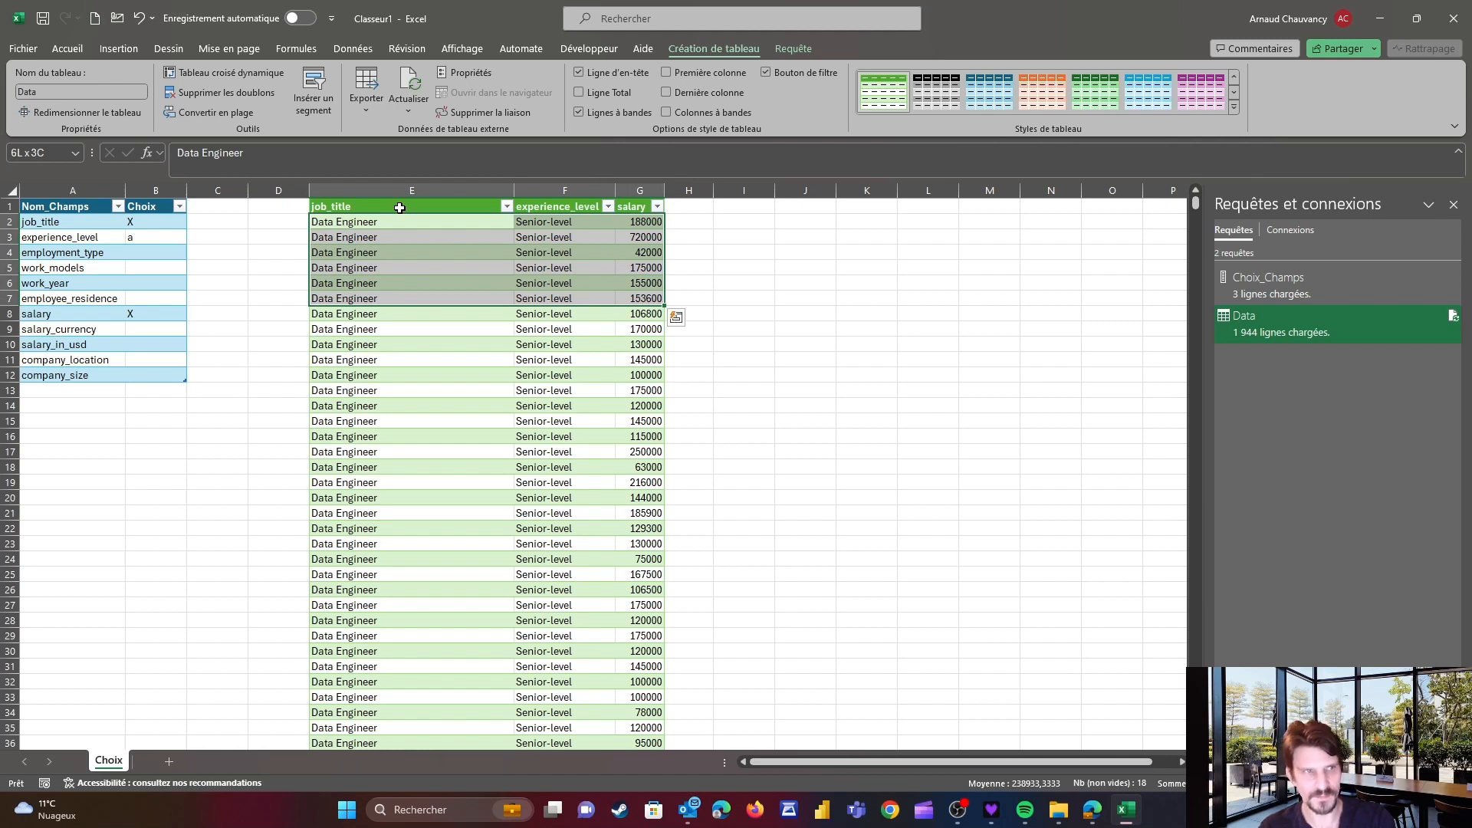
{"action": "left_click_drag", "start_coordinate": [37, 222], "coordinate": [135, 378]}
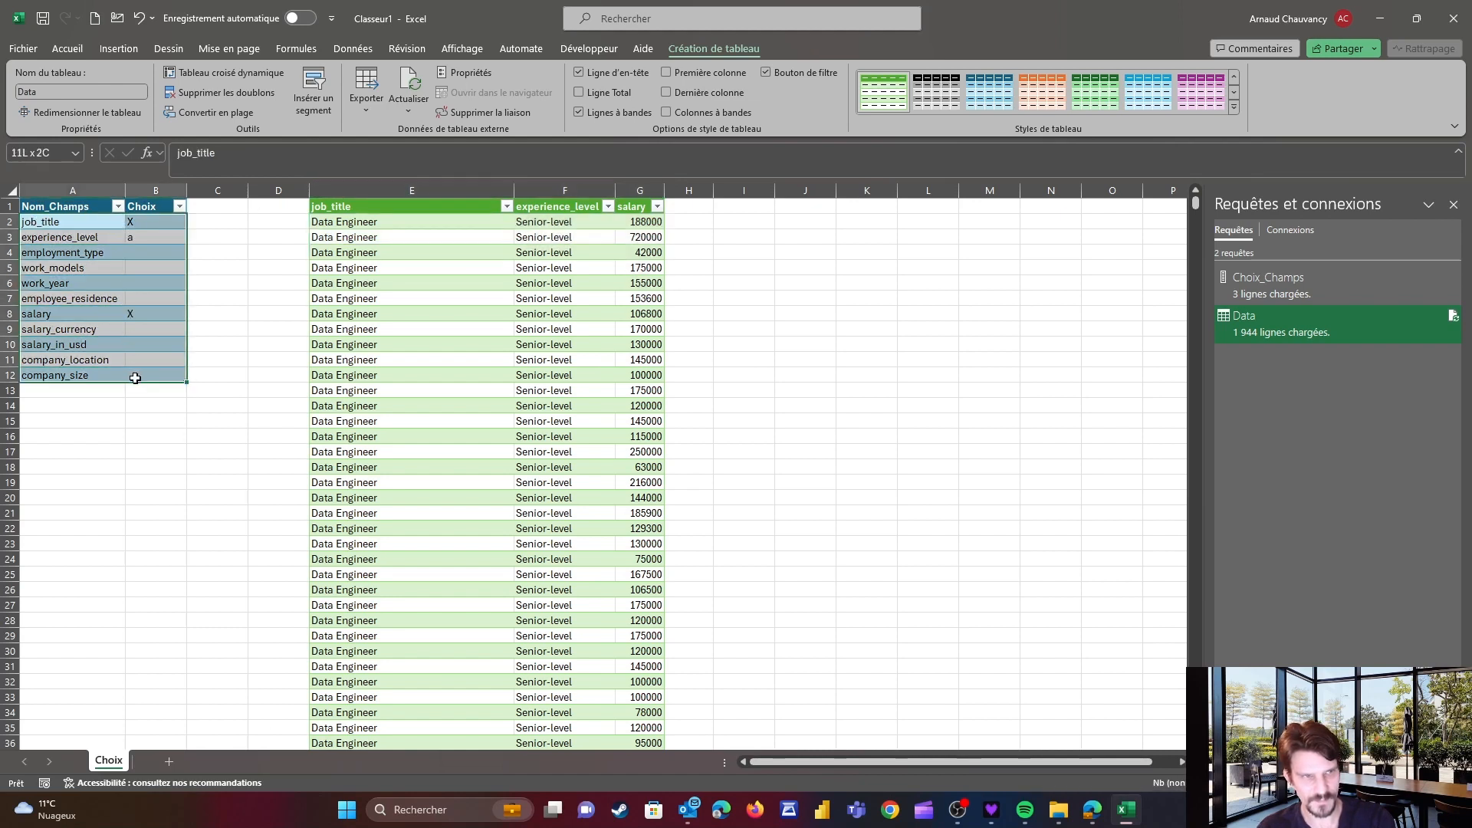
{"action": "left_click", "coordinate": [415, 223]}
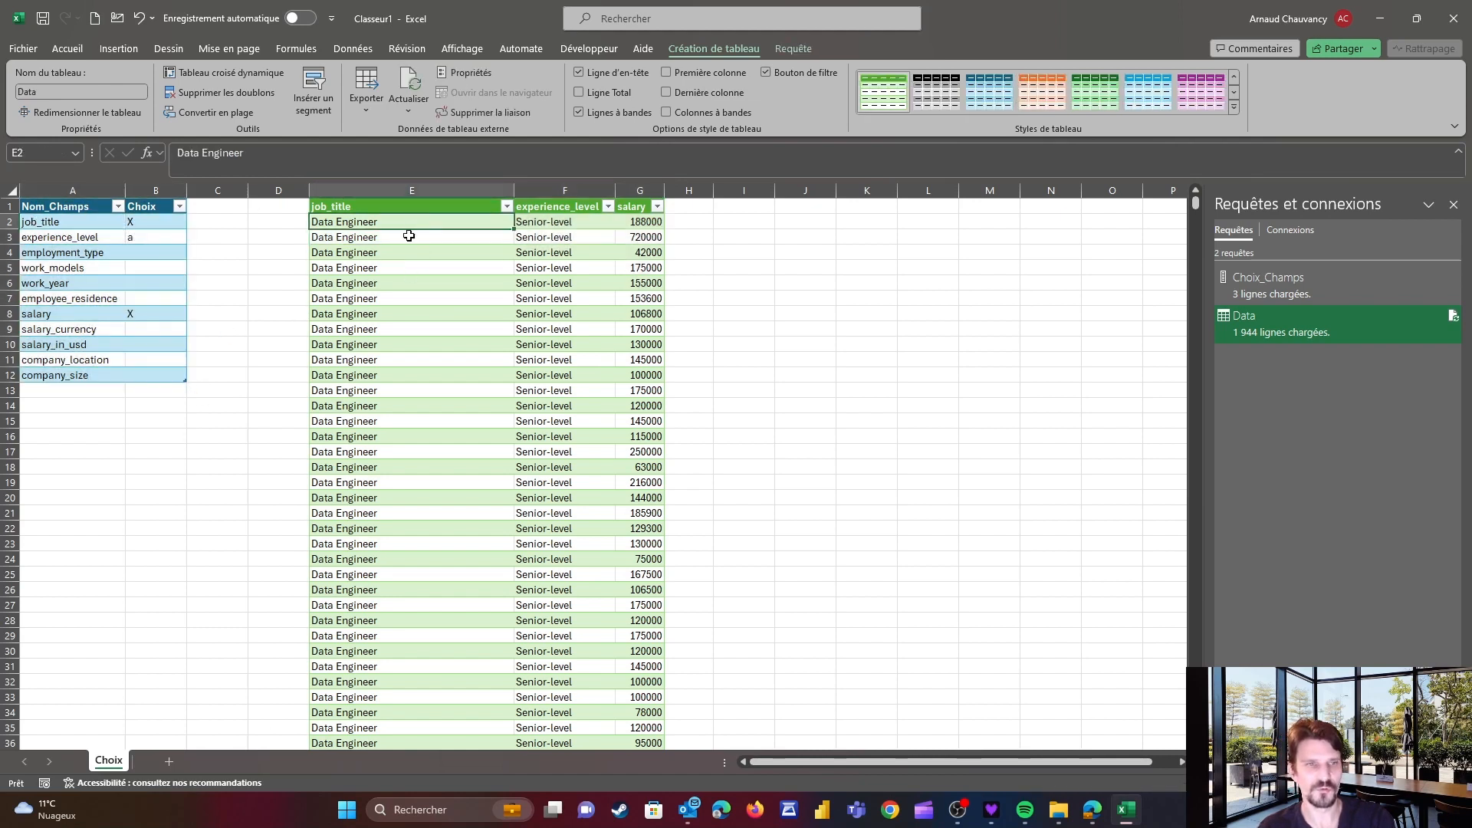